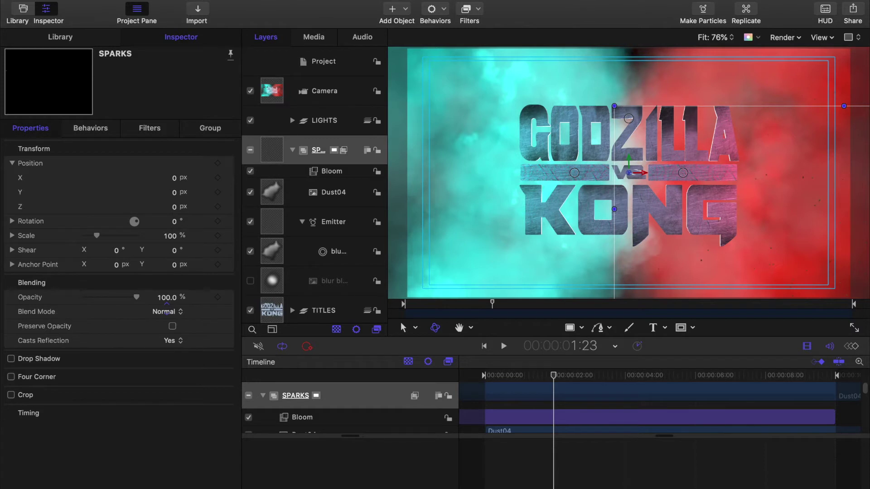
Step: Create a new blank Motion project with the Broadcast HD 1080 preset, choosing its frame rate
click(78, 0)
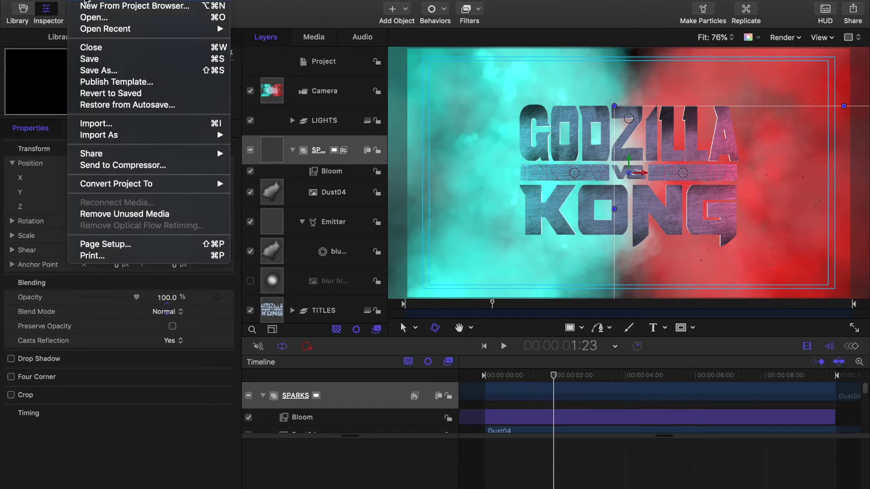
click(85, 2)
click(705, 49)
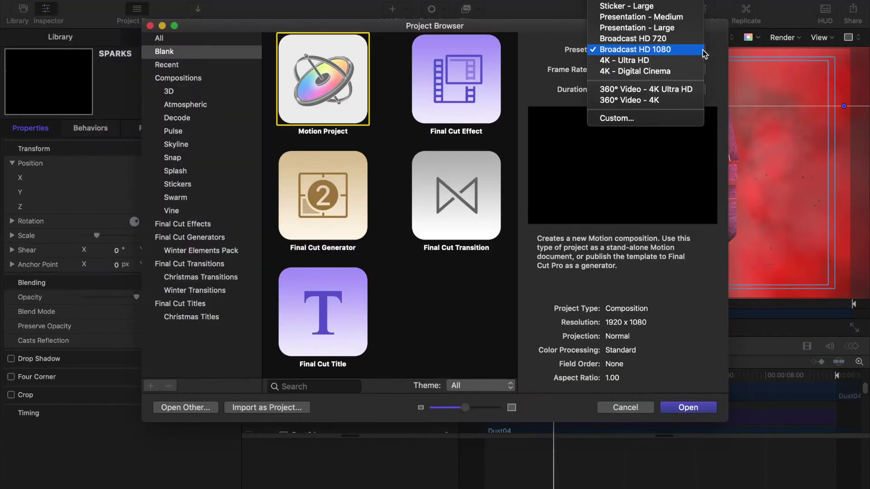
click(666, 54)
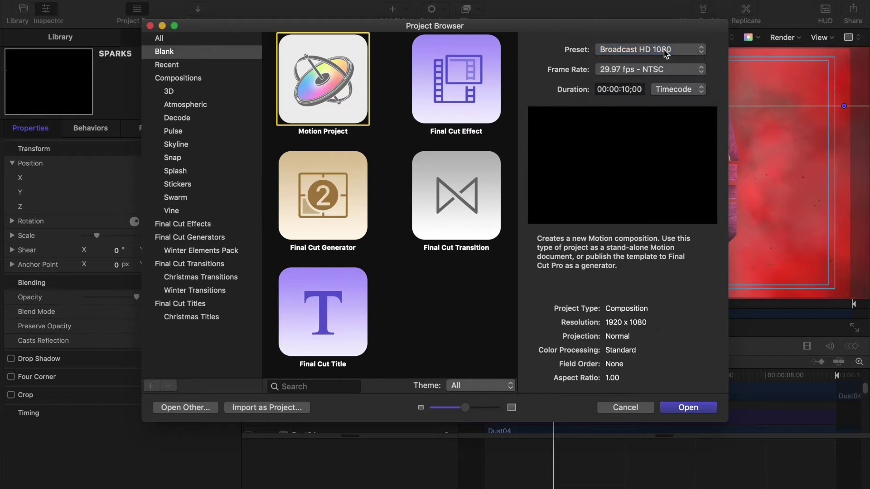
click(701, 71)
click(618, 55)
key(Return)
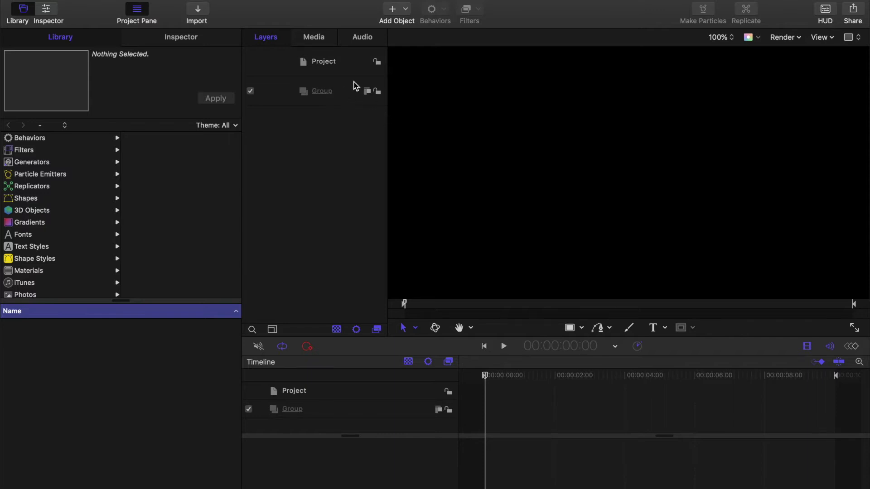
Step: Add three more groups and rename the four groups from bottom to top SMOKE, TITLES, SPARKS and LIGHTS
click(392, 10)
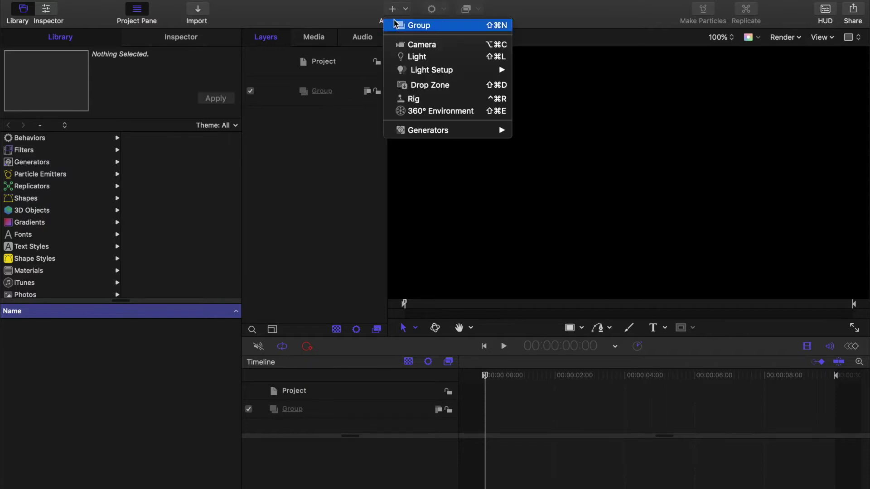
click(398, 25)
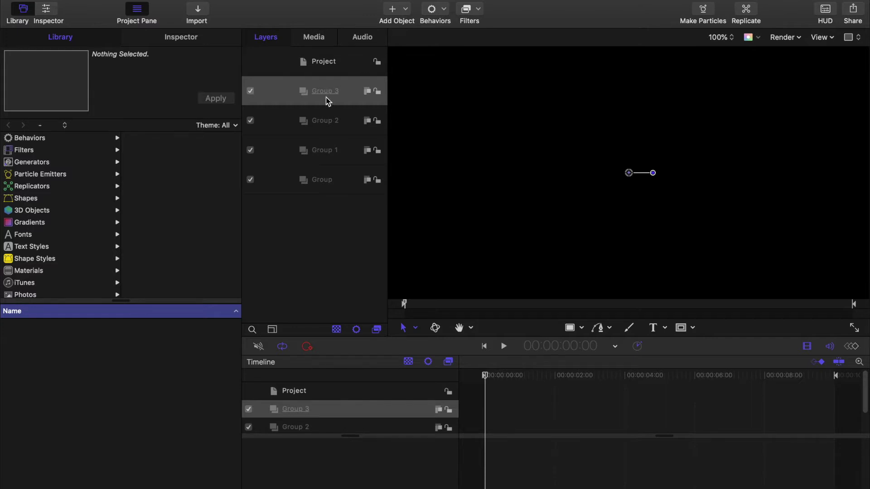
double_click(326, 180)
text(S)
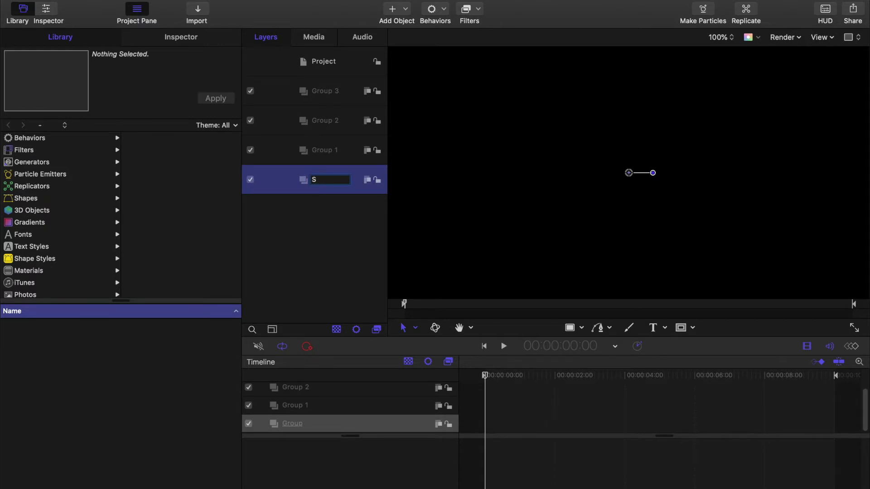
text(MOKE)
double_click(326, 149)
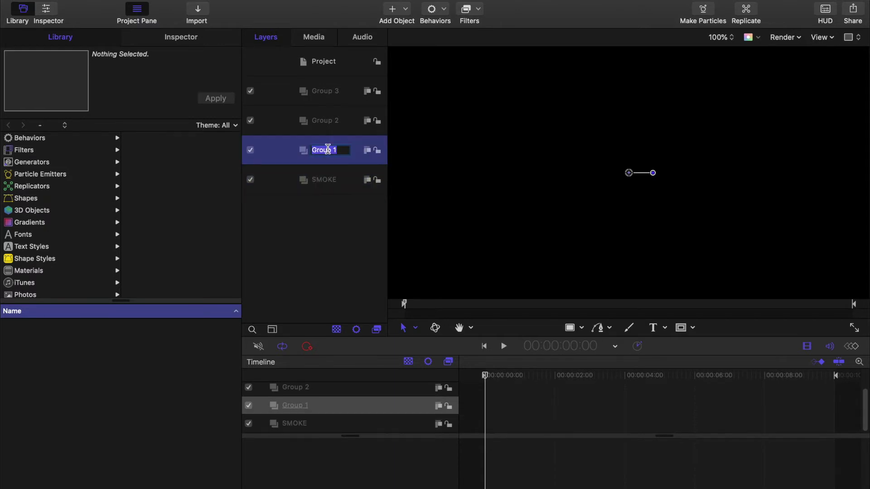
text(TITLES)
double_click(332, 120)
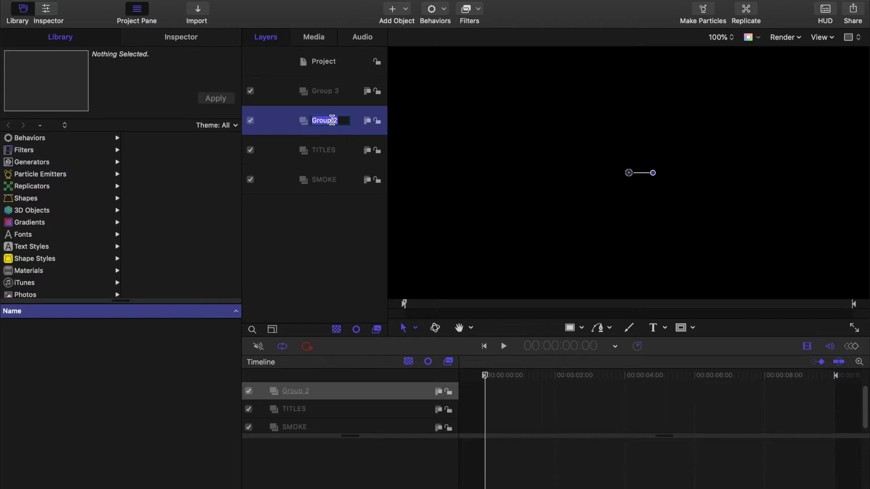
text(SPARKS)
double_click(345, 89)
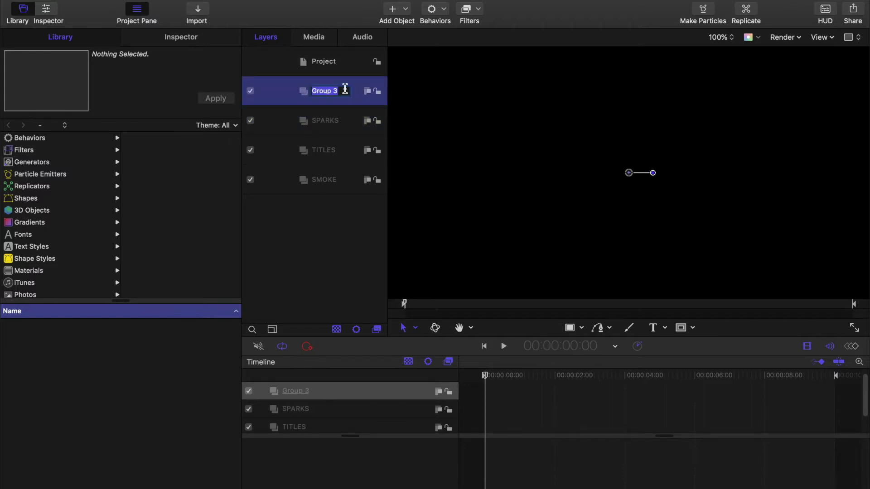
text(LIGHTS)
key(Return)
Step: Add a camera to the project with all groups switched to 3D, and fit the canvas to the window
key(super+alt+c)
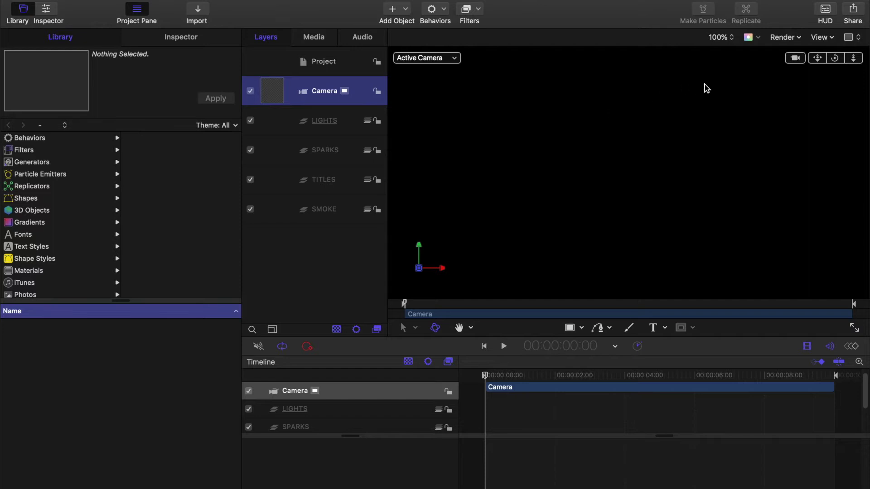
click(726, 37)
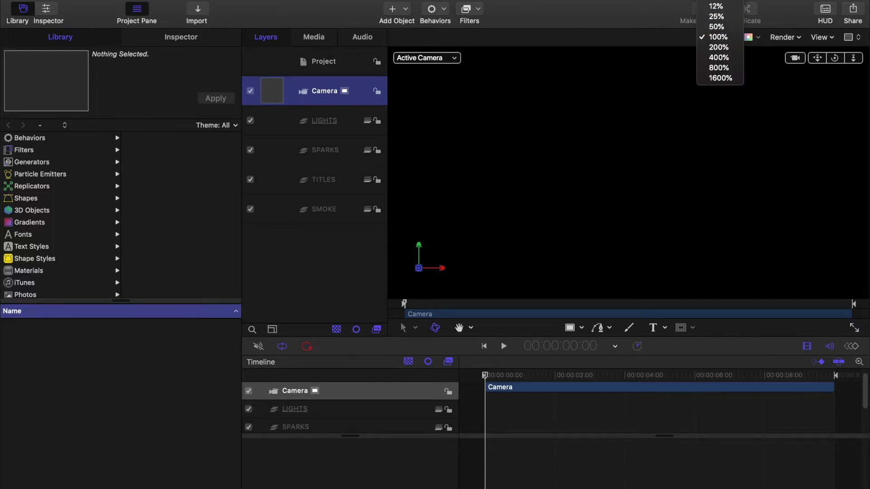
click(720, 4)
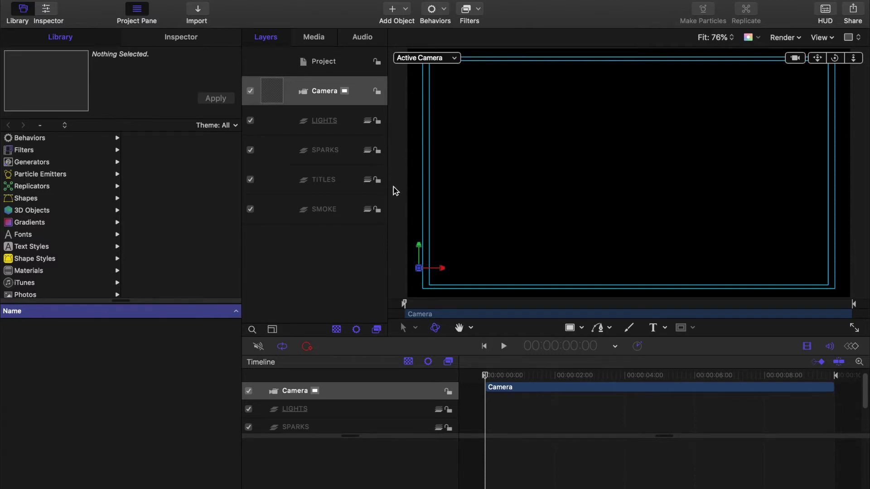
Step: Add three separate text objects to the TITLES group, one below the other, reading GODZILLA, –VS.– and KONG
click(353, 183)
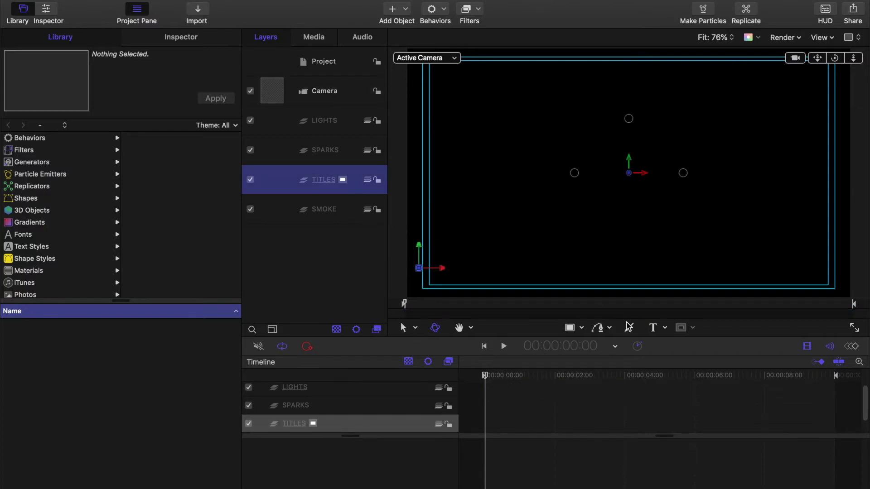
click(654, 330)
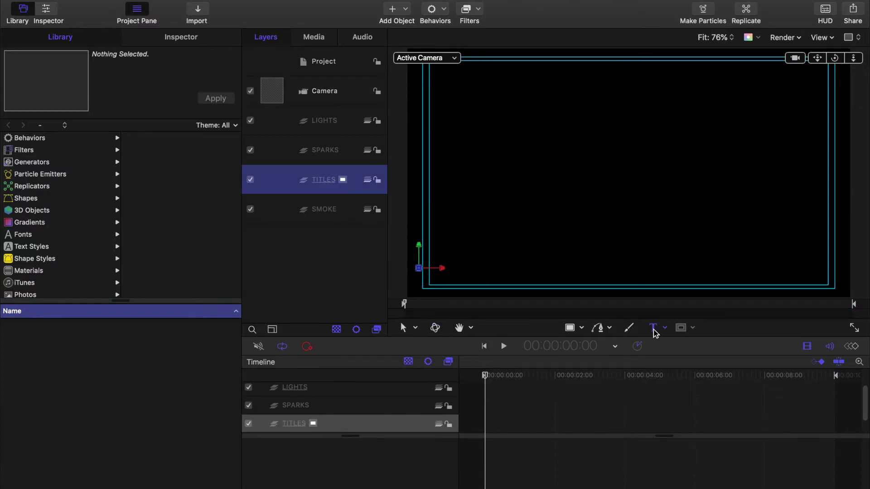
click(551, 113)
text(GODZILLA)
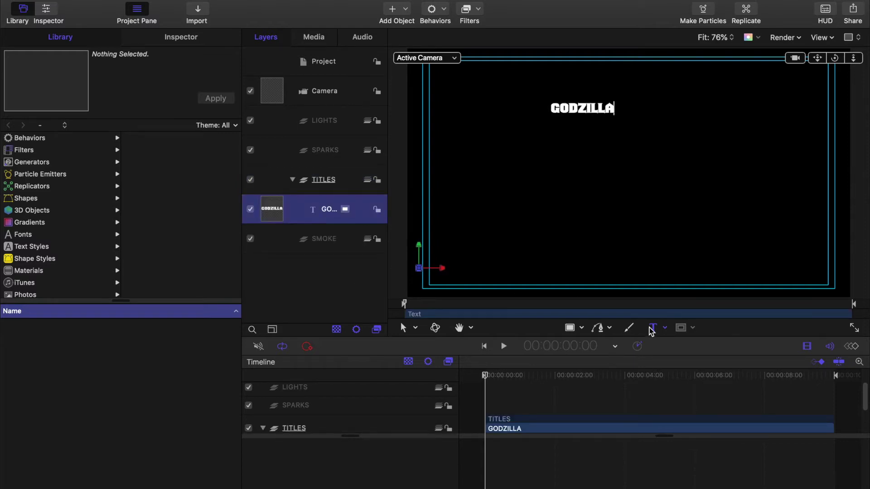
click(567, 162)
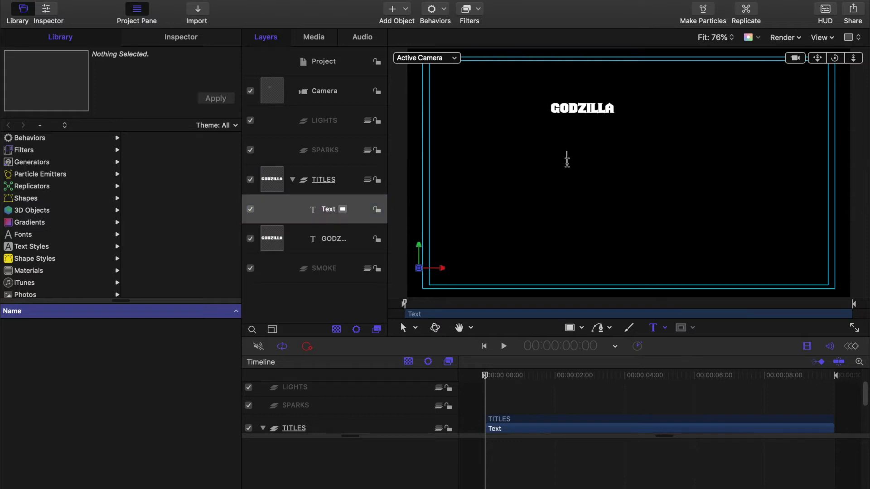
text(-VS.-)
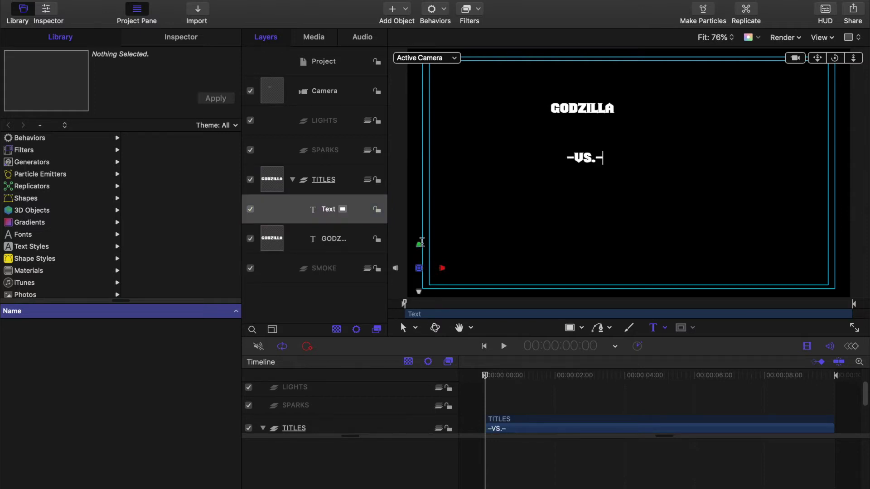
click(549, 239)
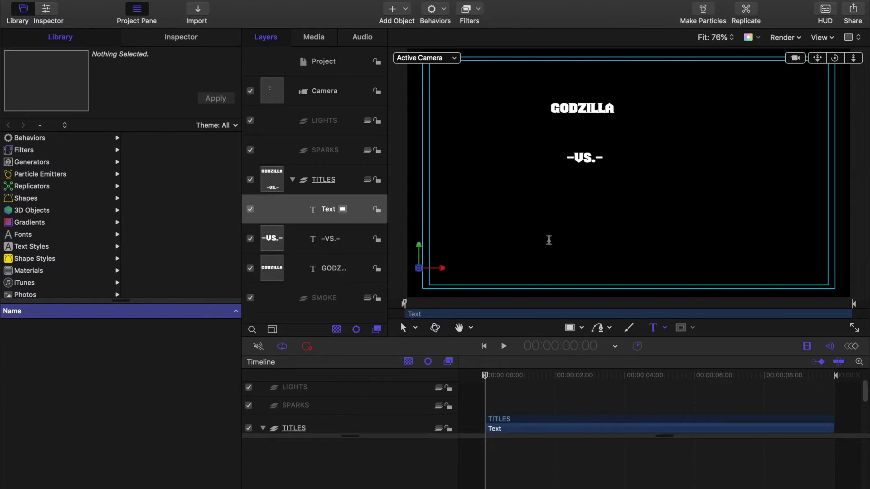
text(KONG)
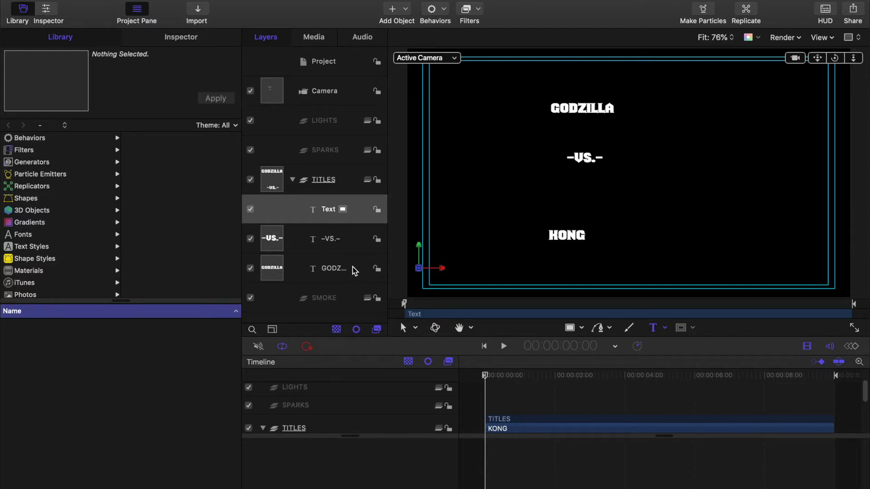
Step: Set the font of the GODZILLA, –VS.– and KONG texts to Arial Black
shift+click(273, 272)
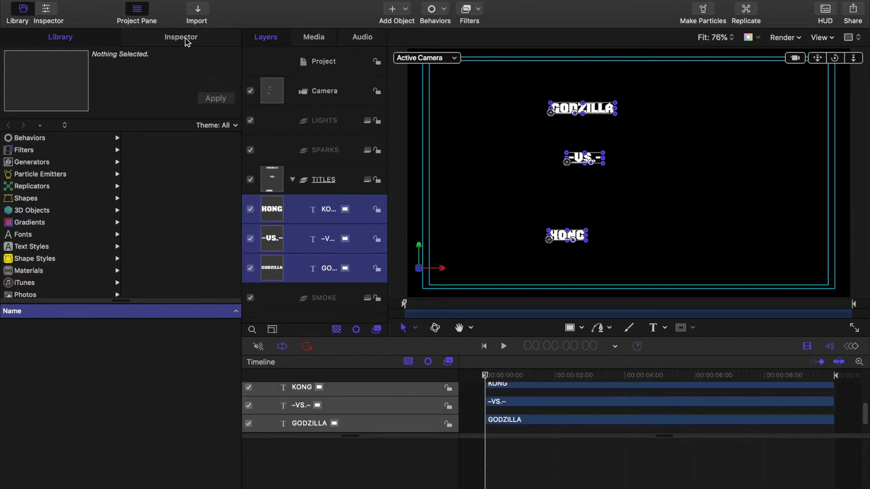
click(185, 42)
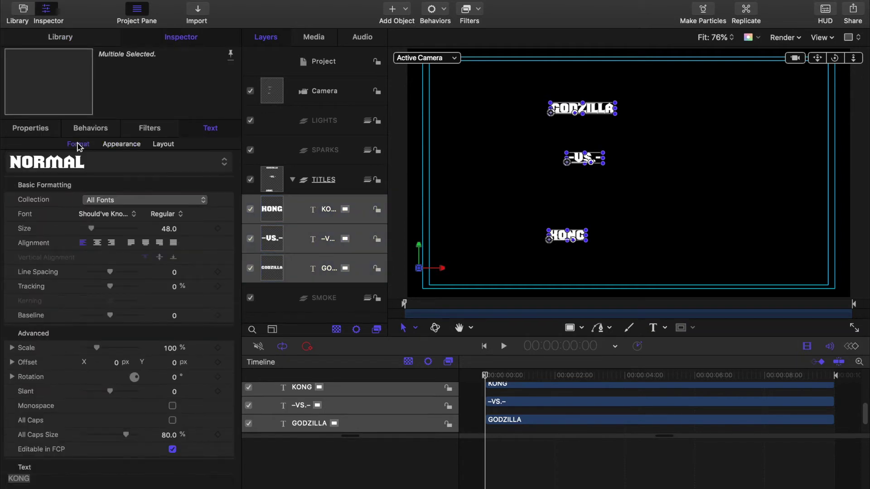
click(127, 215)
scroll(152, 0, up, 20)
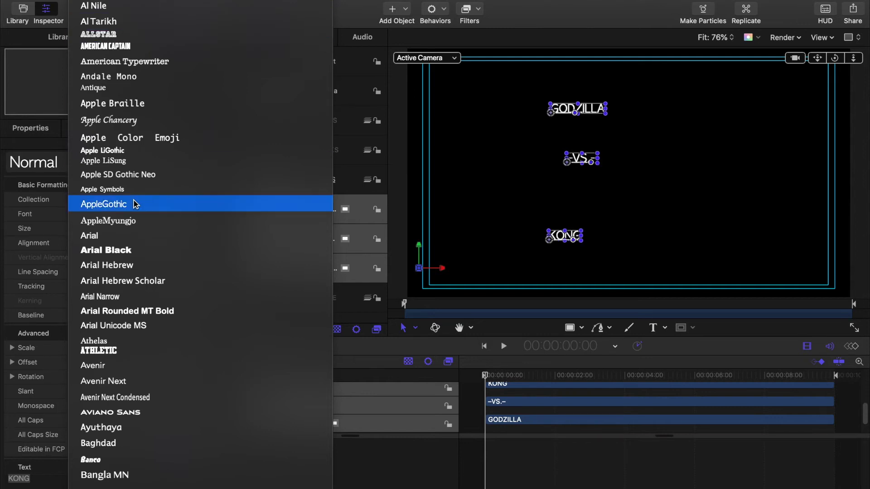
scroll(129, 317, down, 6)
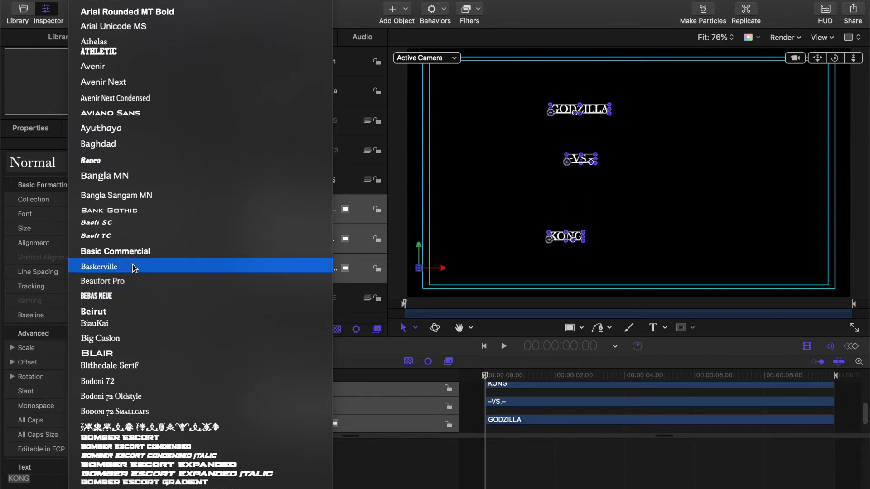
scroll(154, 136, up, 3)
click(128, 96)
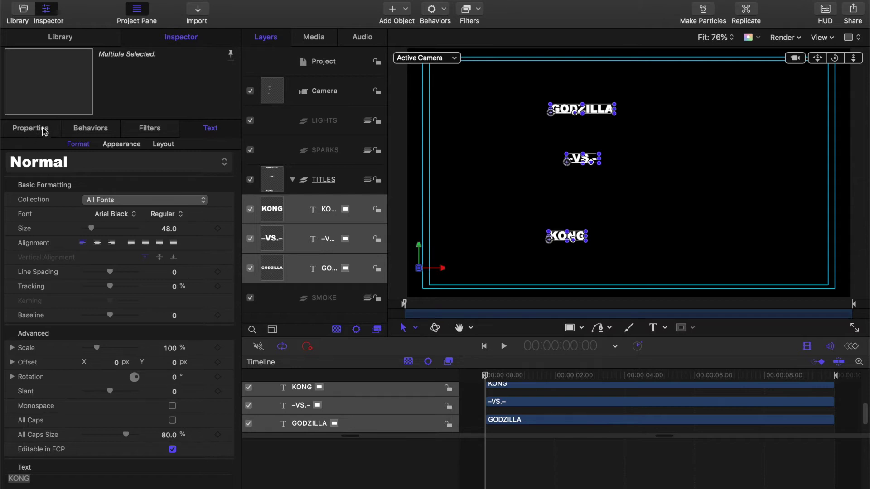
Step: Reset the Transform parameters of the three selected texts and set their alignment to centered
click(43, 129)
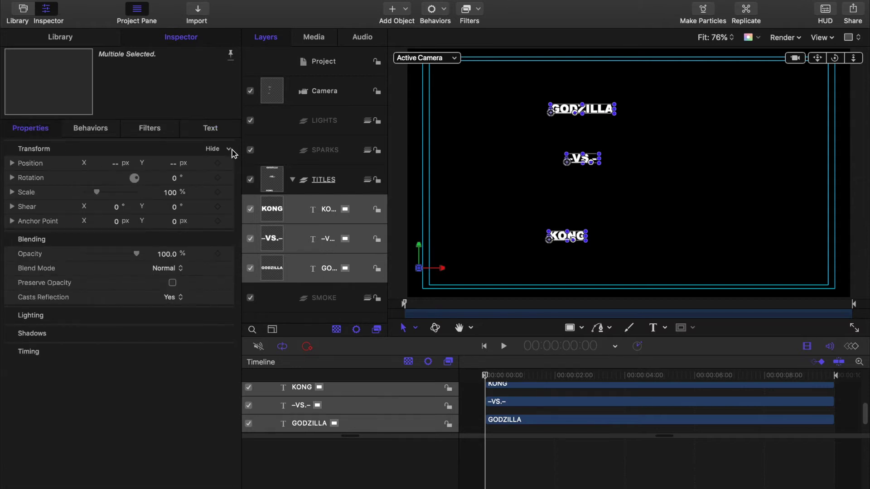
click(230, 150)
click(253, 156)
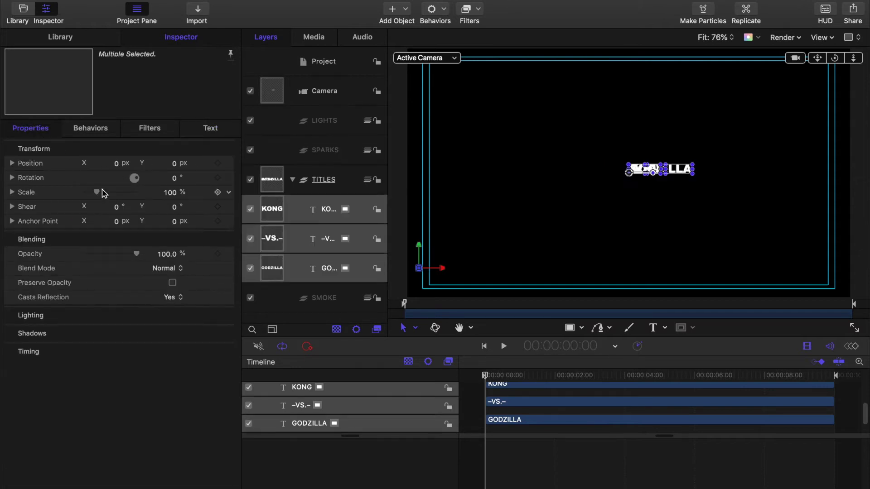
click(211, 131)
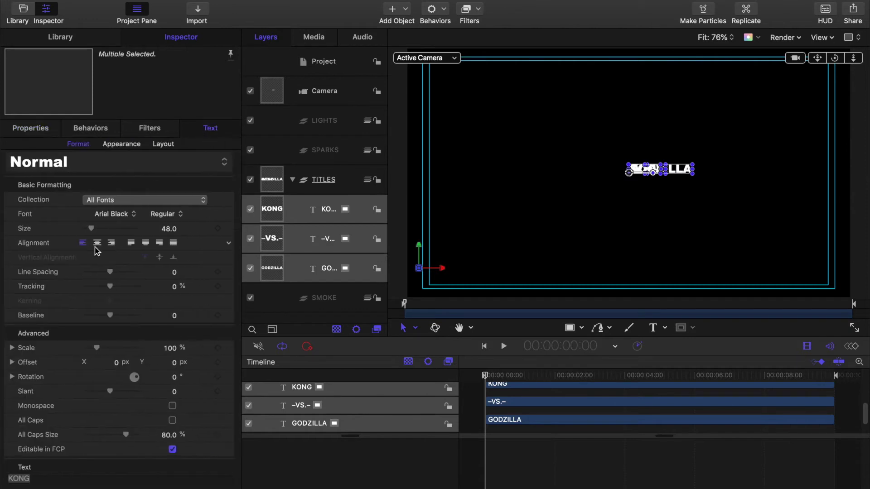
click(98, 244)
Step: Set the Y position of the GODZILLA text to 100 px
click(257, 261)
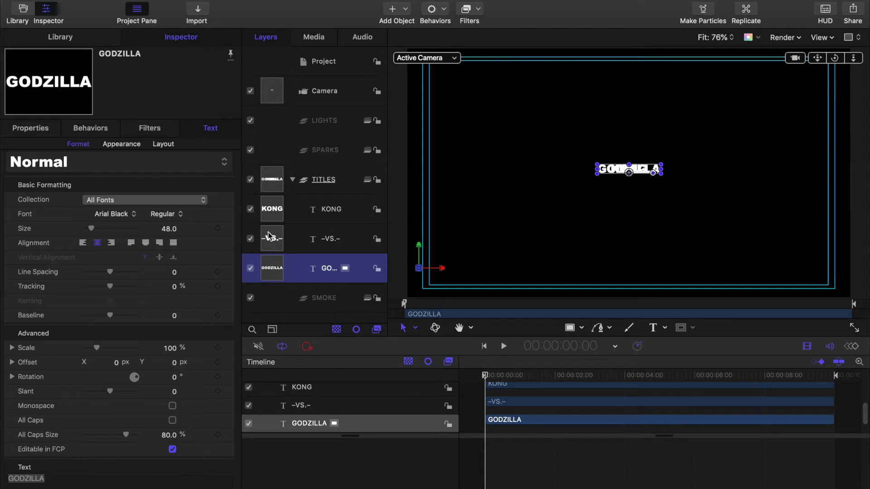
click(30, 129)
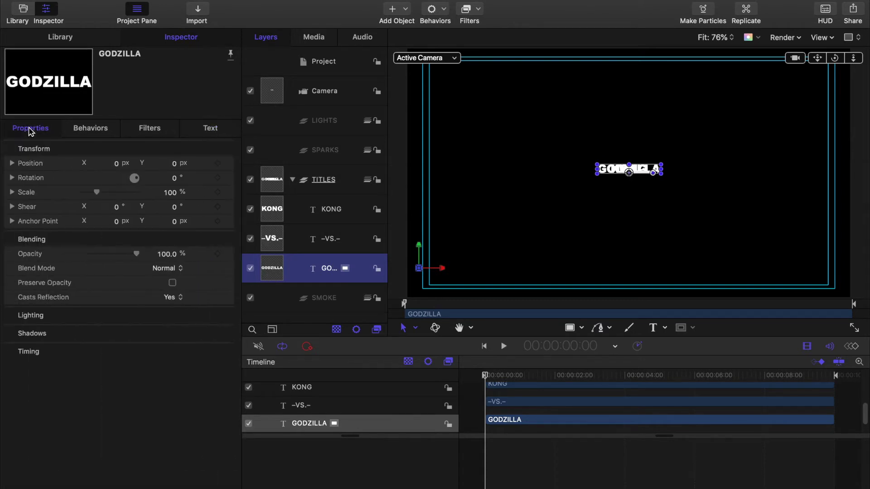
click(170, 164)
text(100)
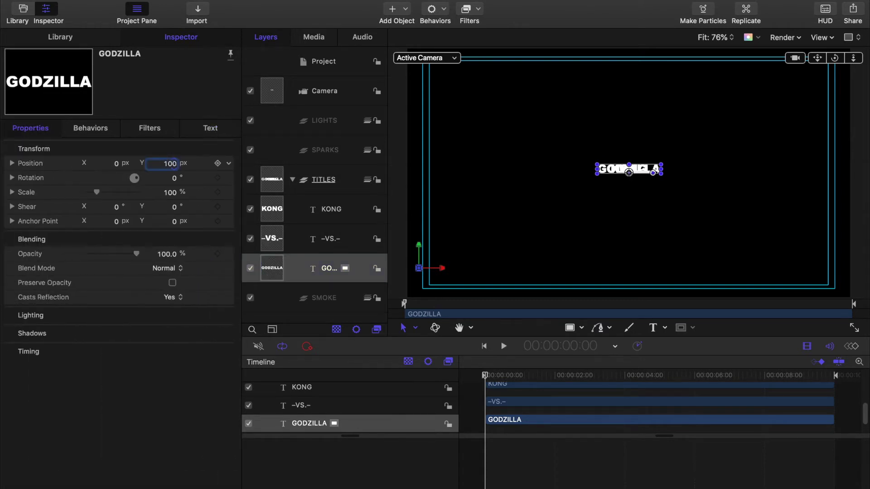
key(Return)
Step: Set the Y position of the KONG text to -100 px
click(276, 209)
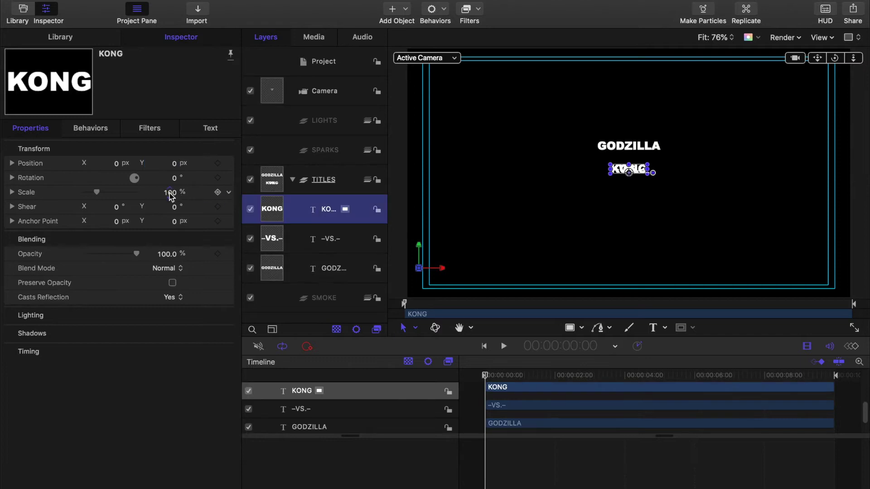
click(175, 165)
text(-100)
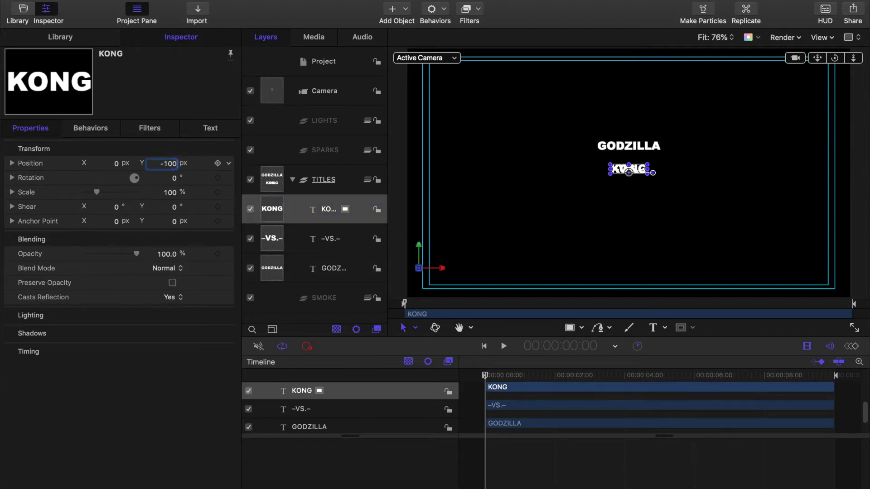
key(Return)
Step: Set the font size of the GODZILLA text to 200
click(217, 128)
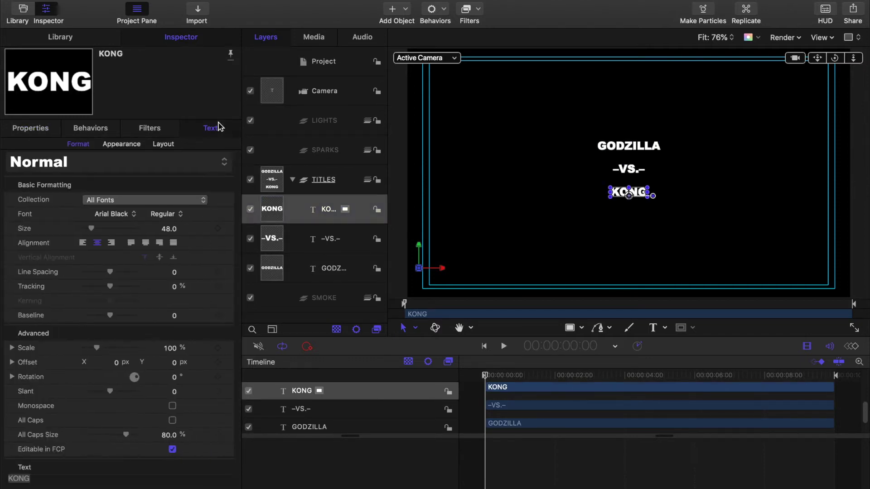
click(272, 276)
drag(92, 230, 121, 230)
click(167, 229)
text(200)
key(Return)
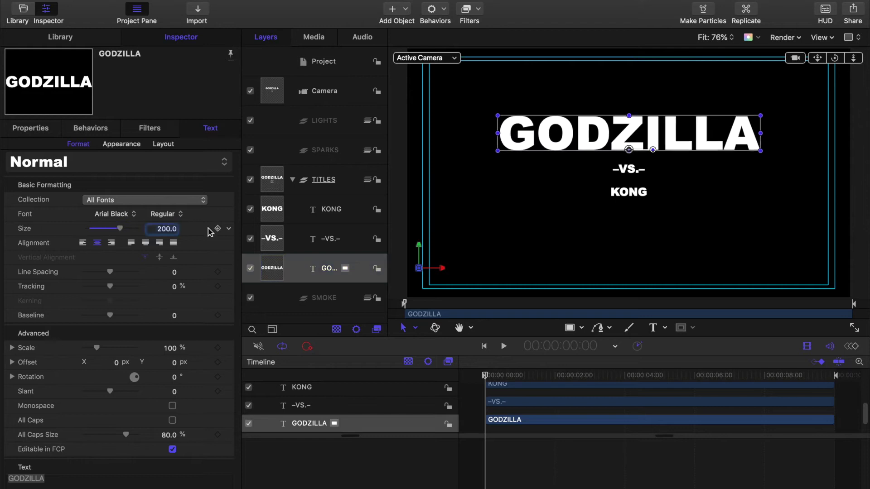
Step: Set the font size of the KONG text to 360
click(275, 212)
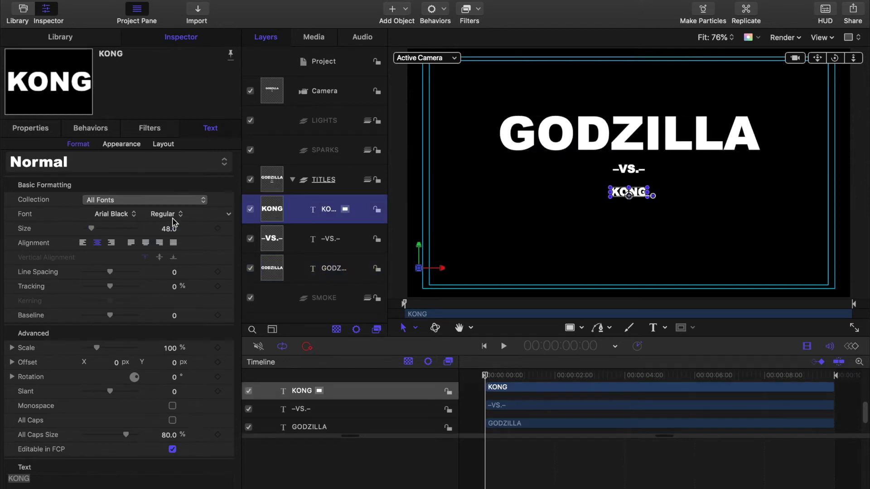
drag(92, 228, 137, 230)
click(164, 229)
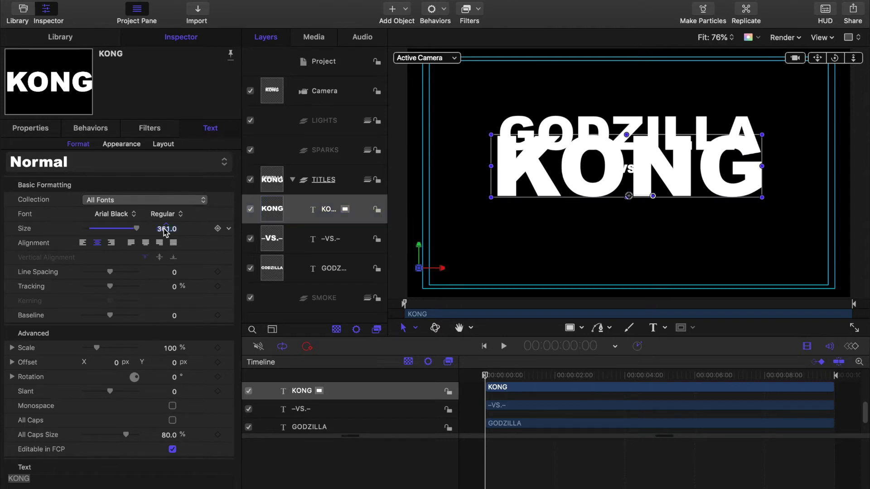
Step: Set the KONG text's anchor point Y to 140 px and its Y position to -125 px
key(F1)
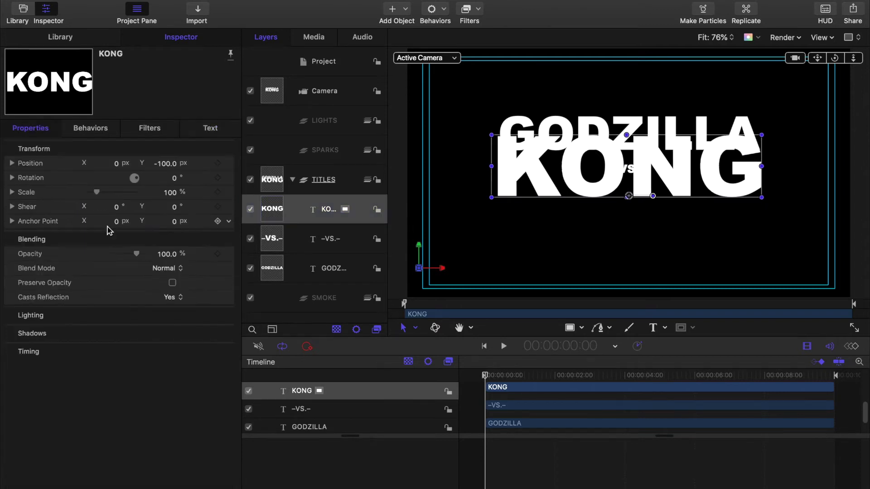
drag(177, 225, 186, 225)
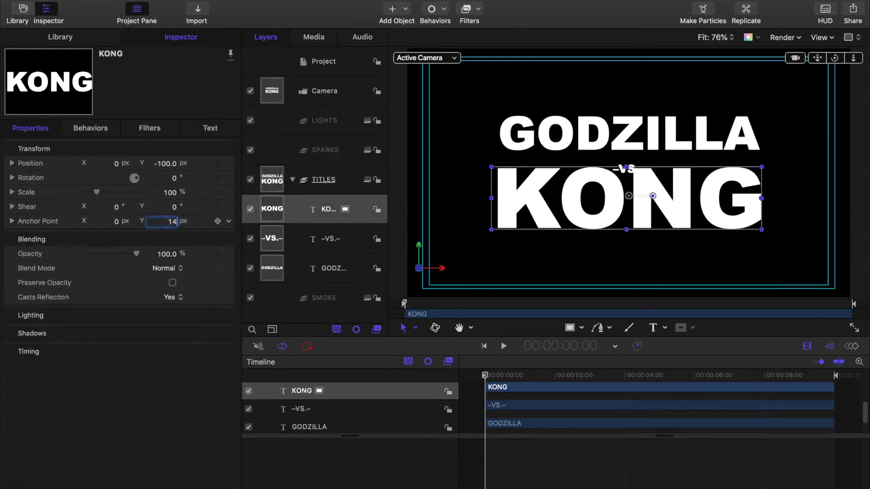
click(168, 164)
text(-12)
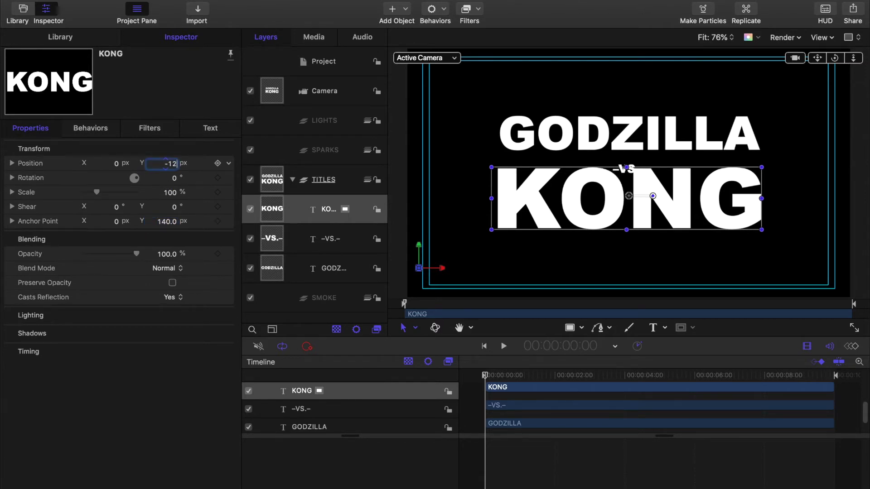
text(5)
key(Return)
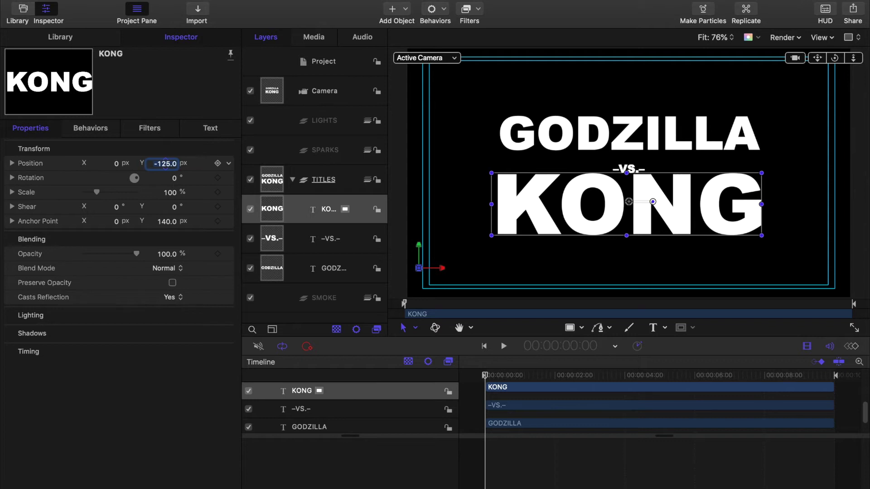
Step: Set the Y position of the –VS.– text to 25 px
click(273, 241)
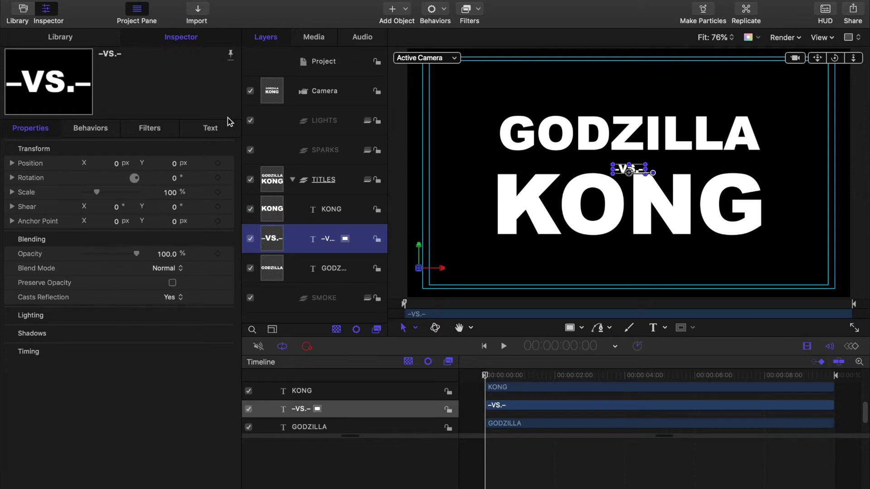
click(176, 165)
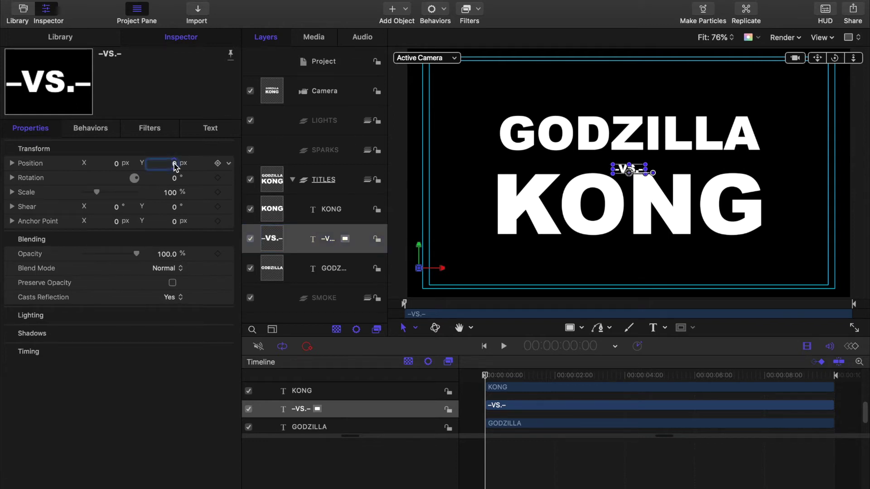
text(25)
key(Return)
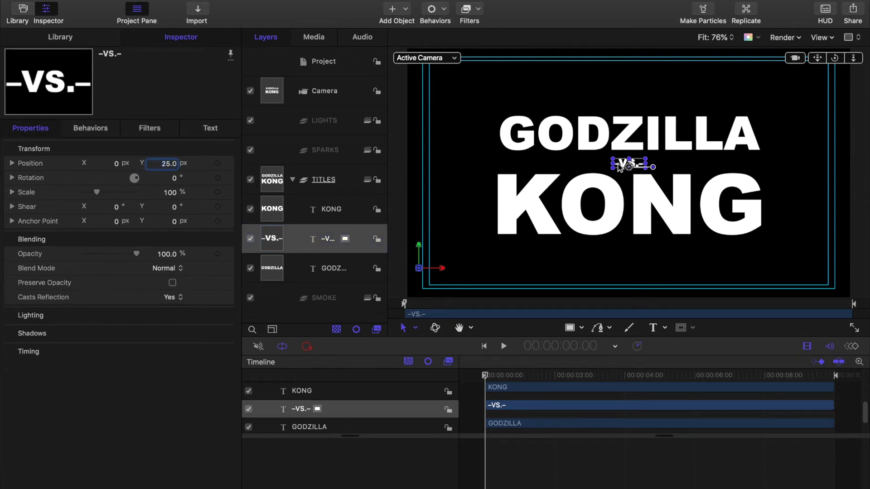
Step: Stretch only the dash before VS. in the –VS.– text by setting its X scale to 1600%
key(t)
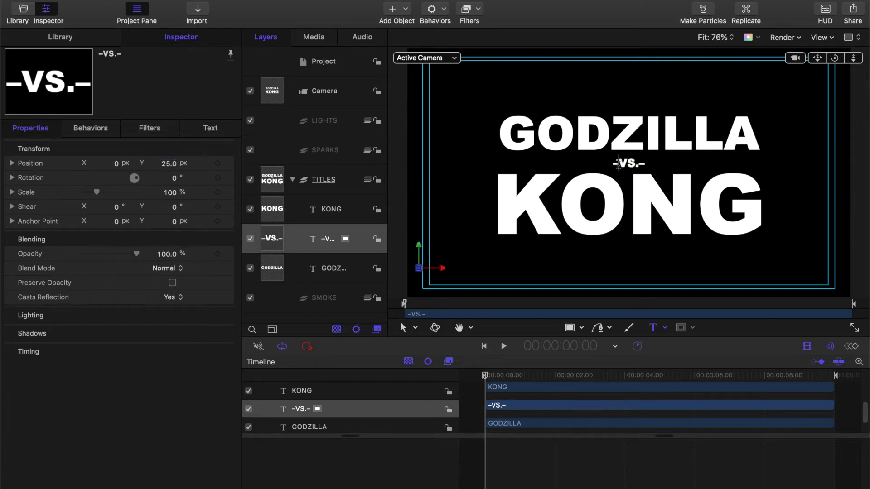
double_click(618, 162)
click(212, 130)
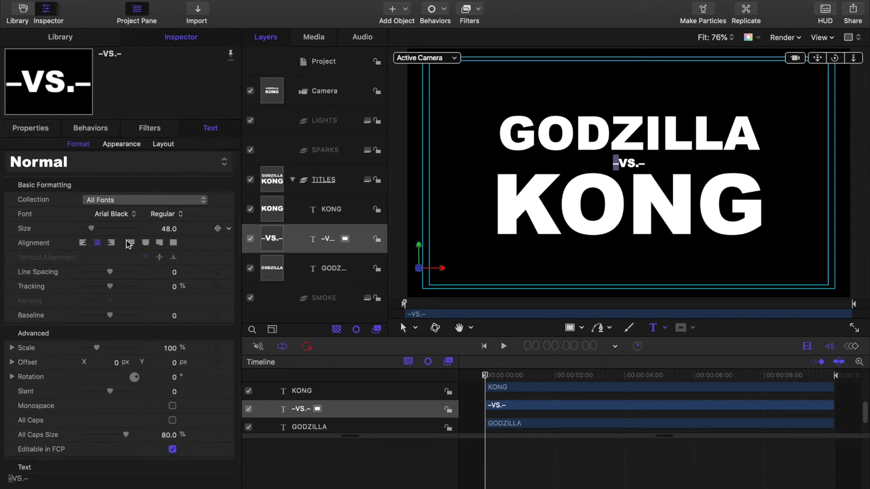
click(11, 348)
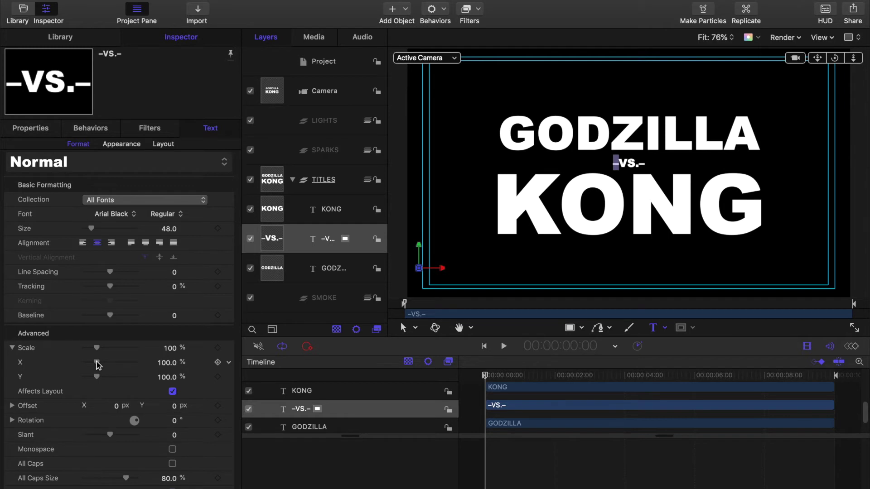
drag(96, 363, 171, 362)
click(171, 362)
text(160)
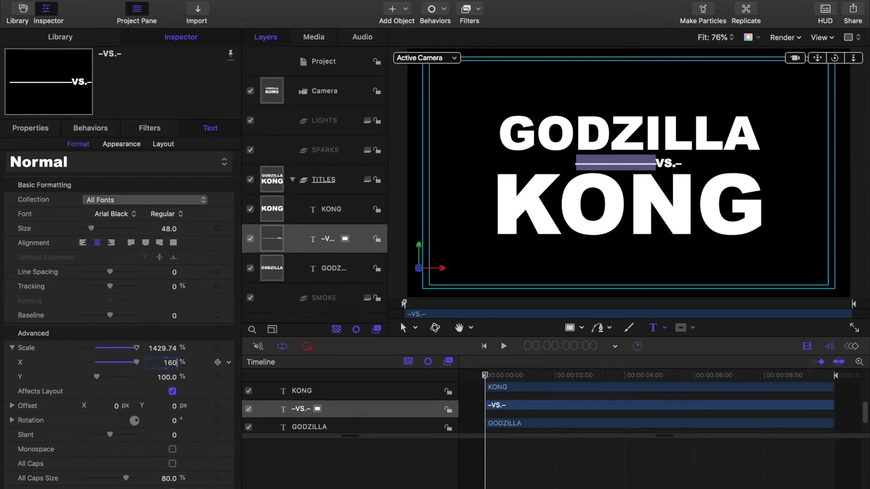
text(0)
key(Return)
Step: Set the X scale of the dash after VS. to 1600%
click(681, 164)
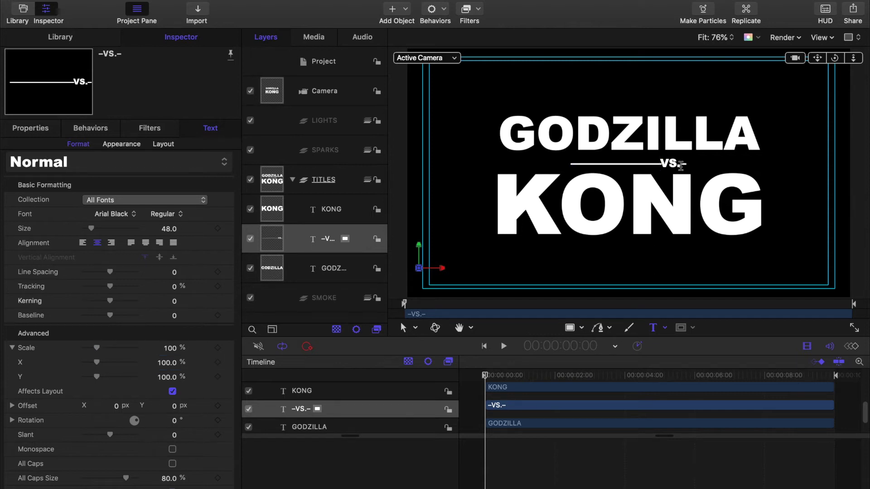
drag(681, 164, 687, 164)
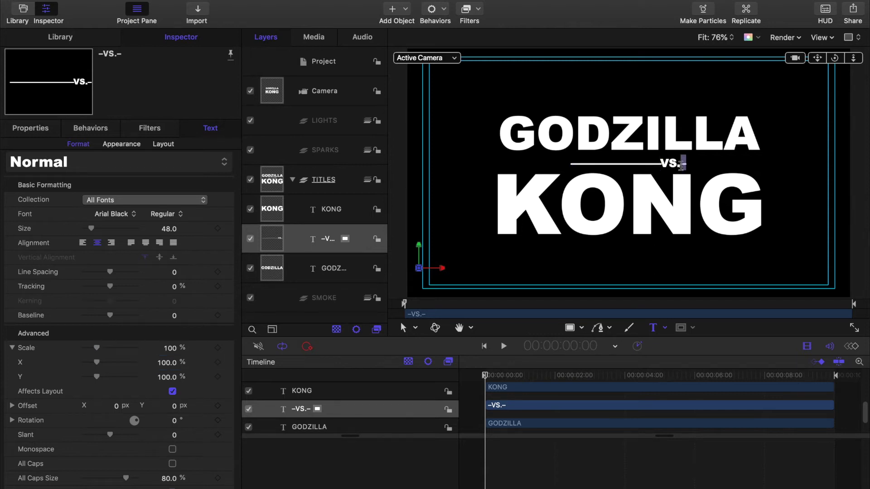
click(170, 360)
text(16)
key(Return)
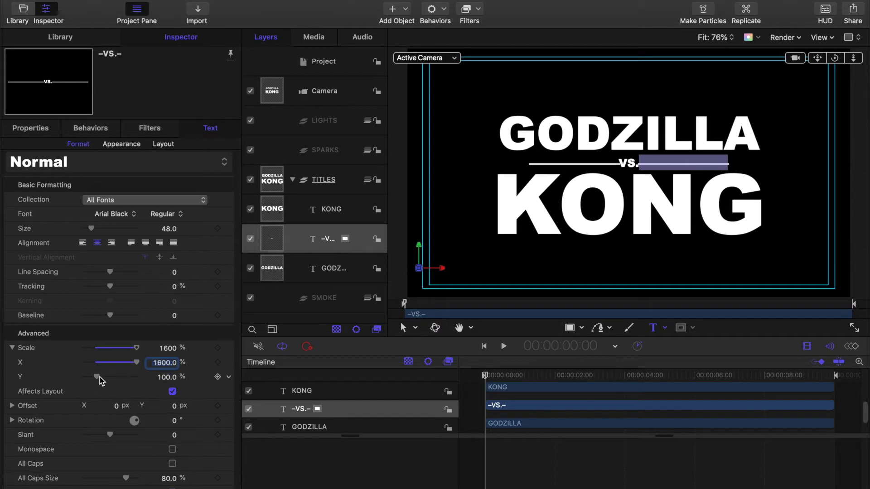
Step: Set the Y scale of the dash after VS. to 400% and lower its baseline to line up with the letters
drag(98, 379, 155, 383)
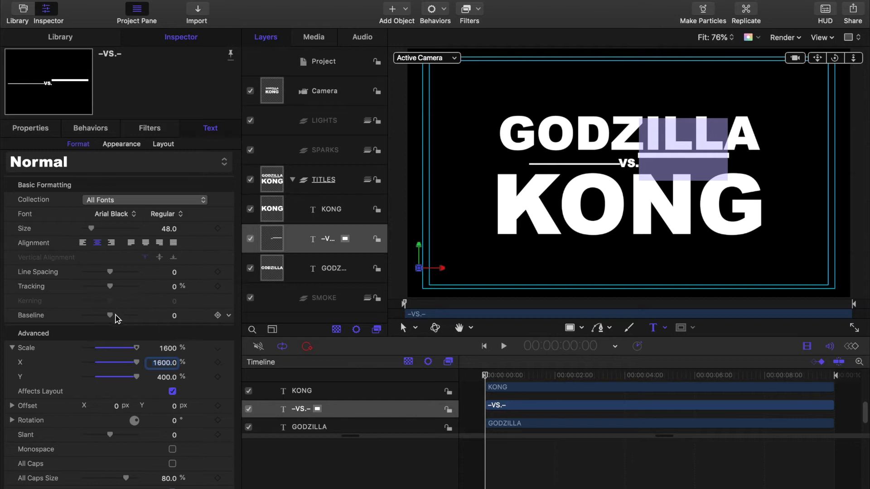
drag(109, 314, 110, 314)
Step: Set the Y scale of the dash before VS. to 400% and its baseline to -30
drag(99, 314, 99, 381)
click(136, 377)
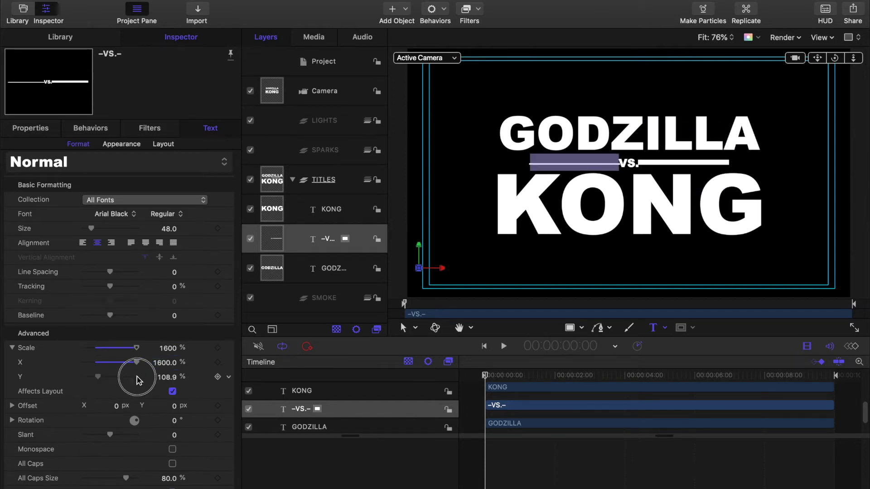
click(174, 316)
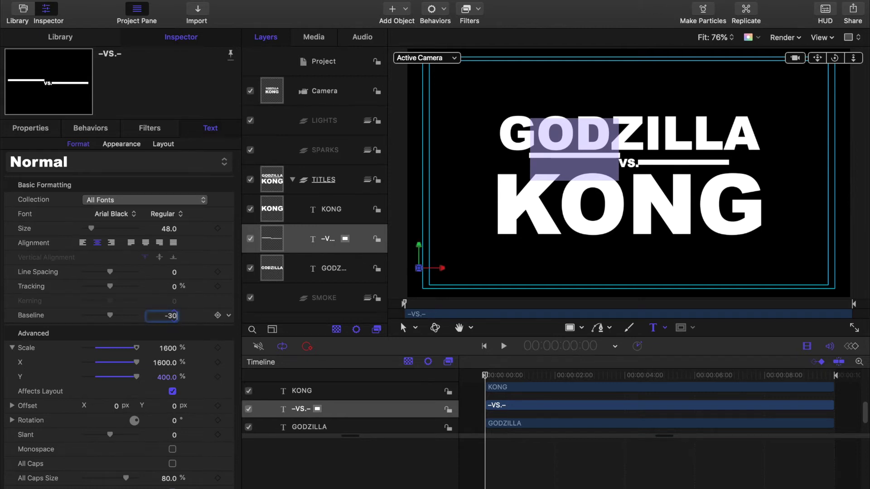
text(-30)
Step: Turn the KONG, – VS. – and GODZILLA texts into 3D text together
click(583, 204)
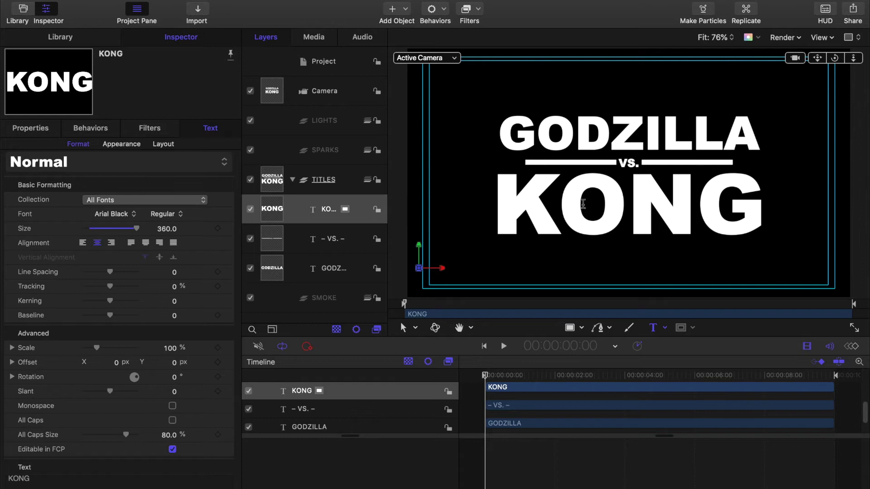
shift+click(279, 268)
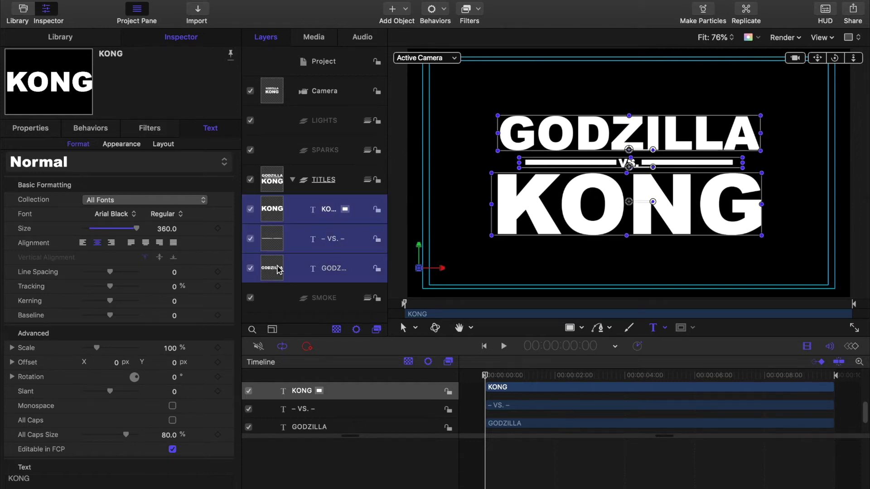
click(129, 147)
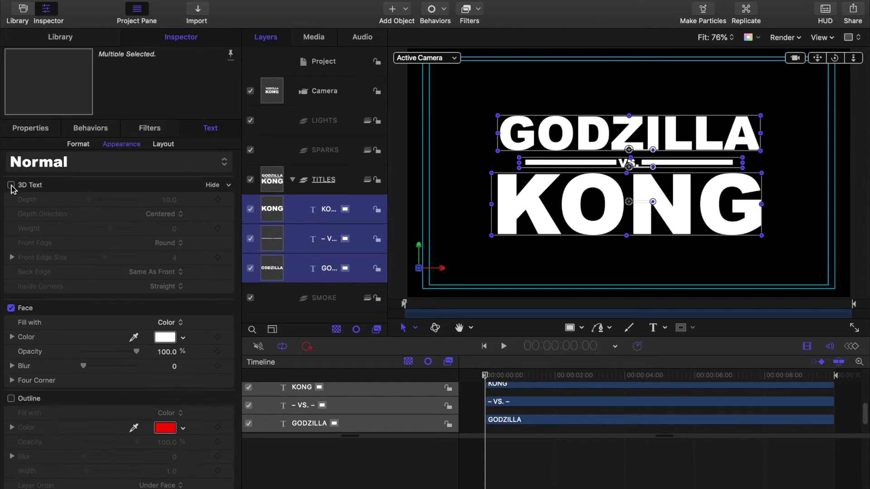
click(11, 185)
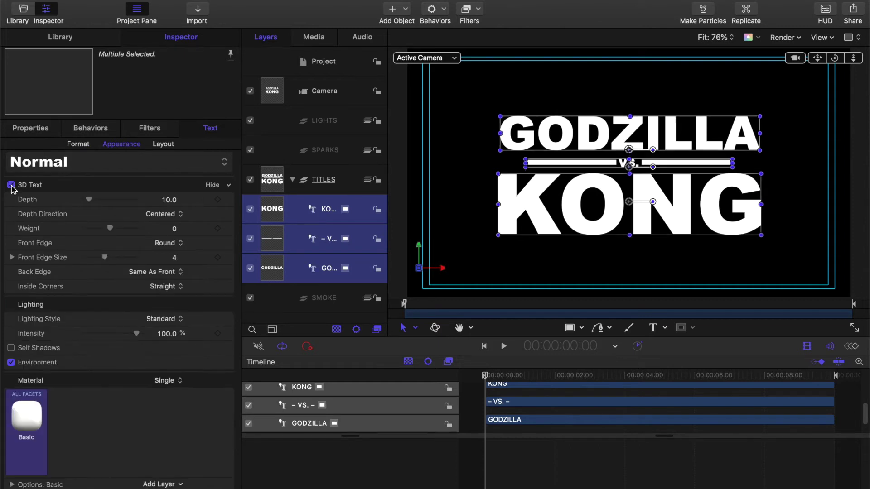
Step: Apply the Old Steel metal material to all facets of the three selected texts
mouse_move(26, 421)
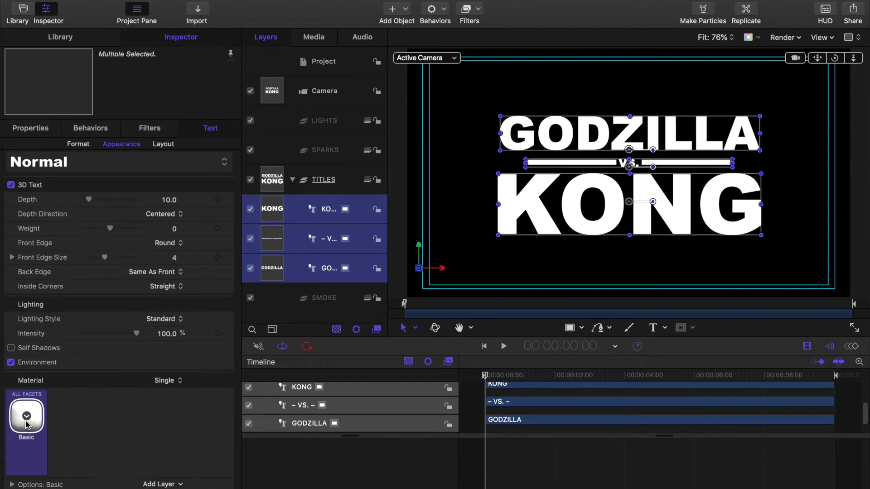
click(26, 417)
mouse_move(66, 385)
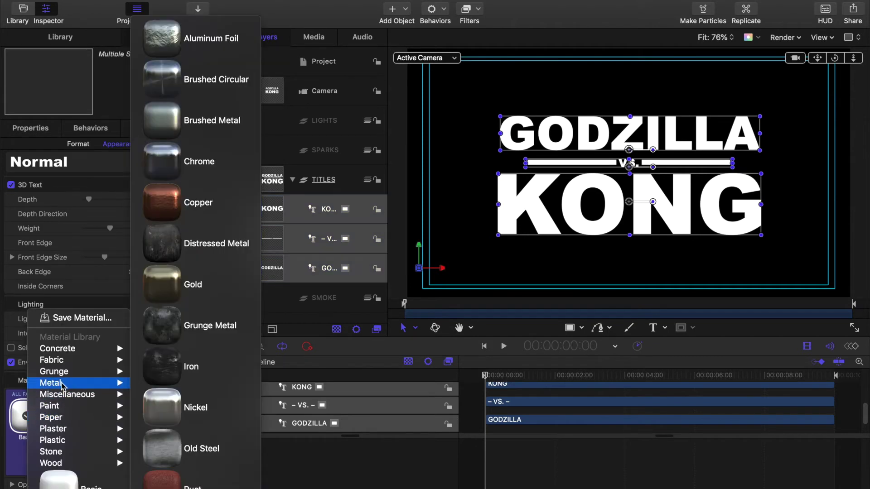
click(168, 452)
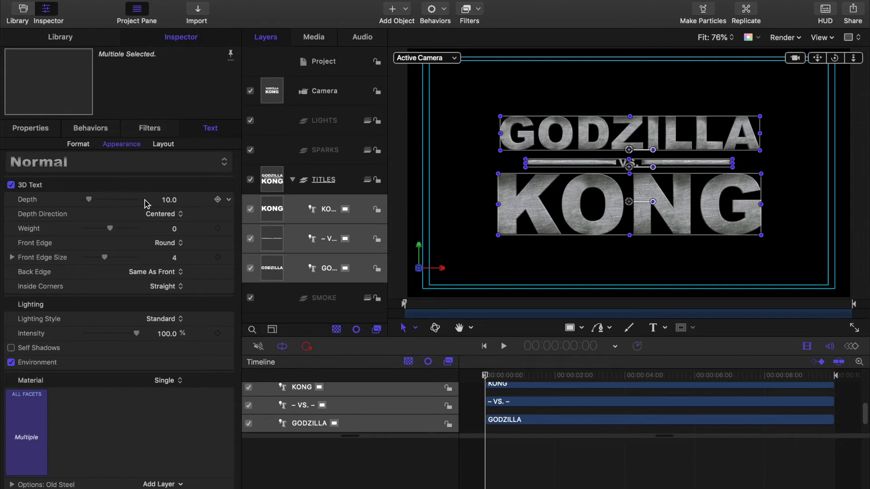
Step: Set the 3D texts' depth direction to Backward, front edge to Square and inside corners to Miter
click(166, 215)
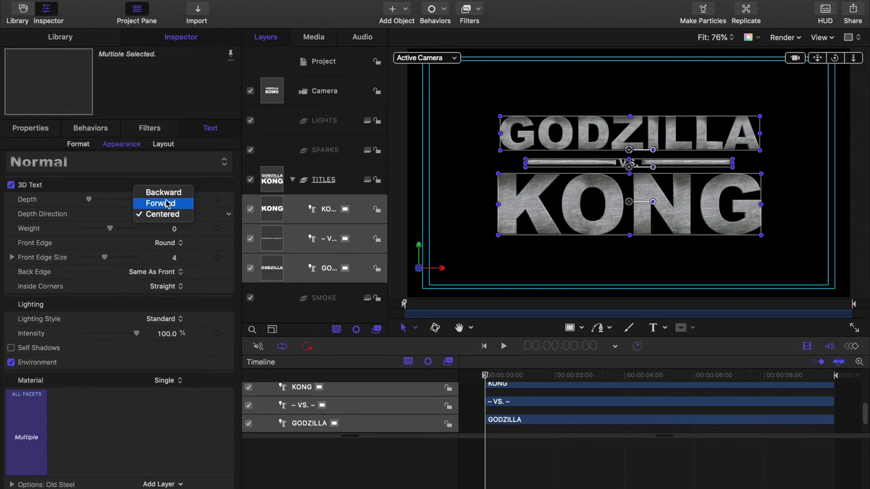
click(164, 193)
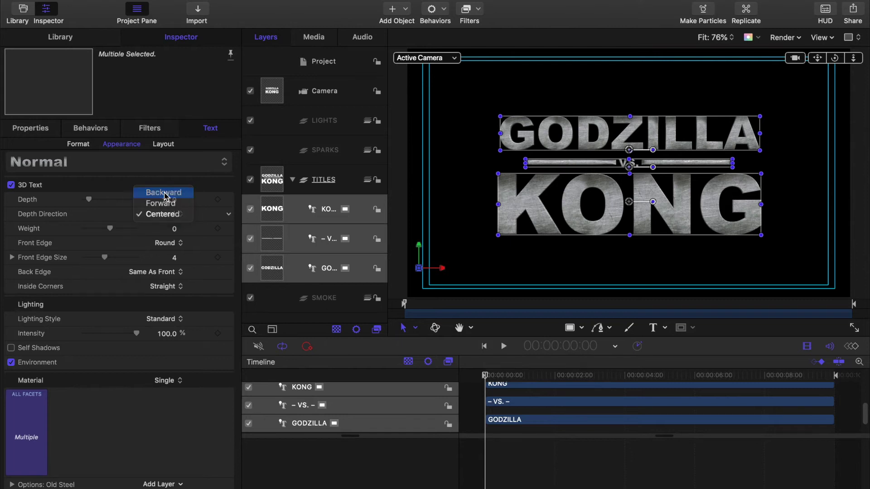
click(170, 245)
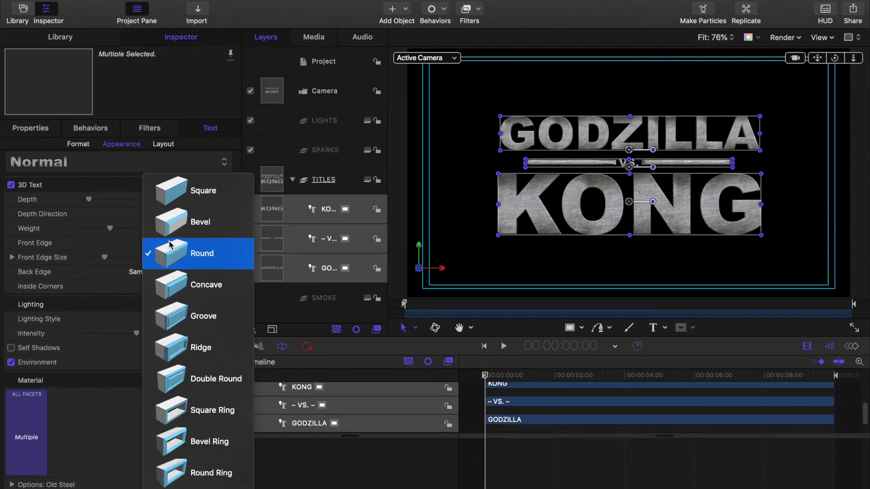
click(173, 196)
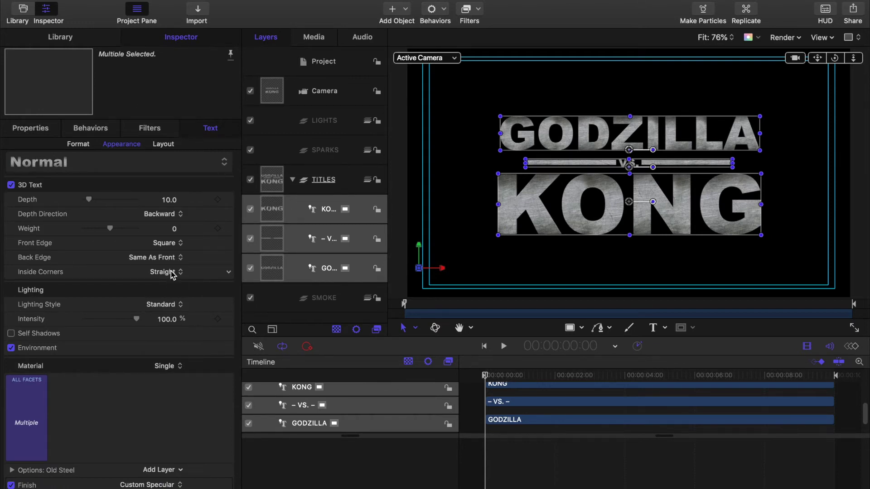
click(172, 274)
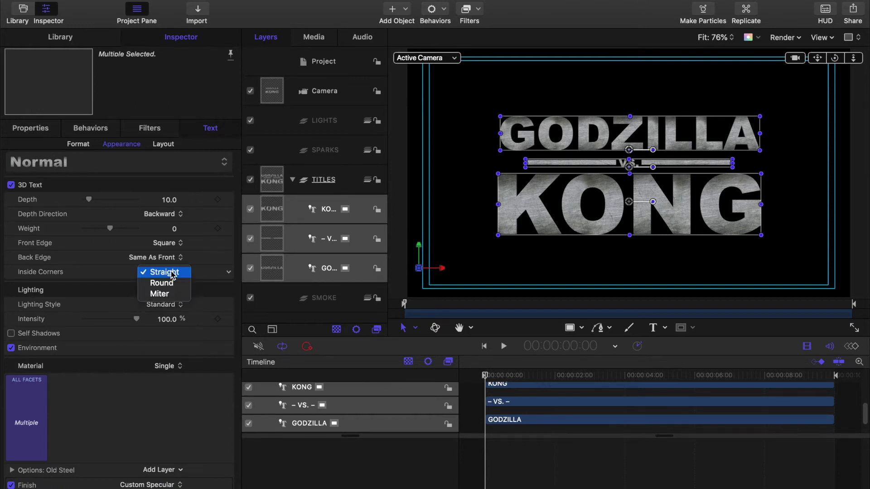
click(169, 299)
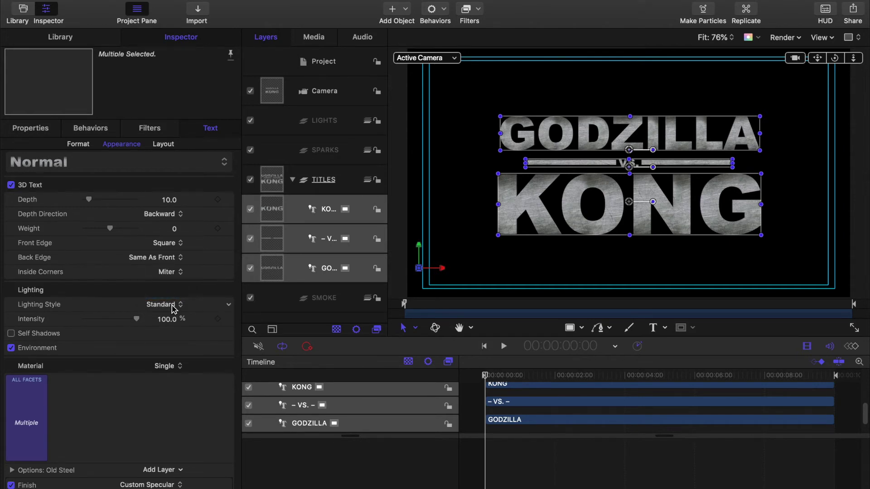
Step: Set the texts' lighting style to Medium Center with self shadows enabled, and expand the environment settings
click(173, 310)
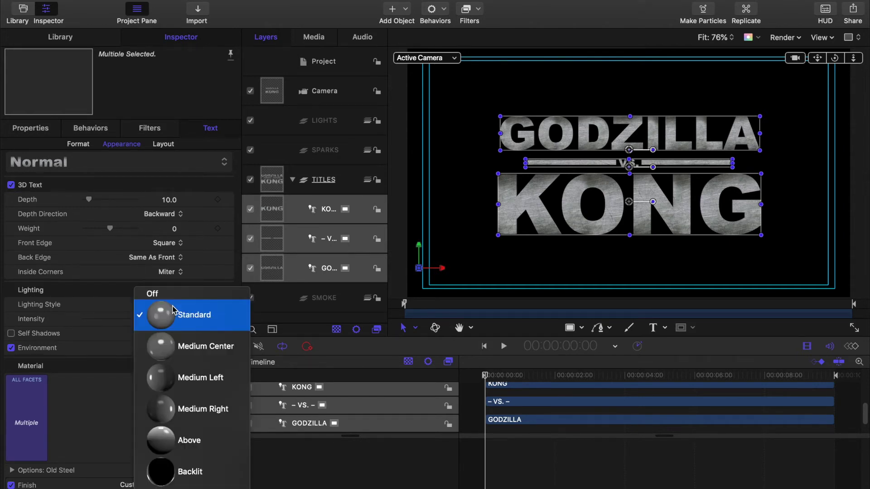
click(174, 345)
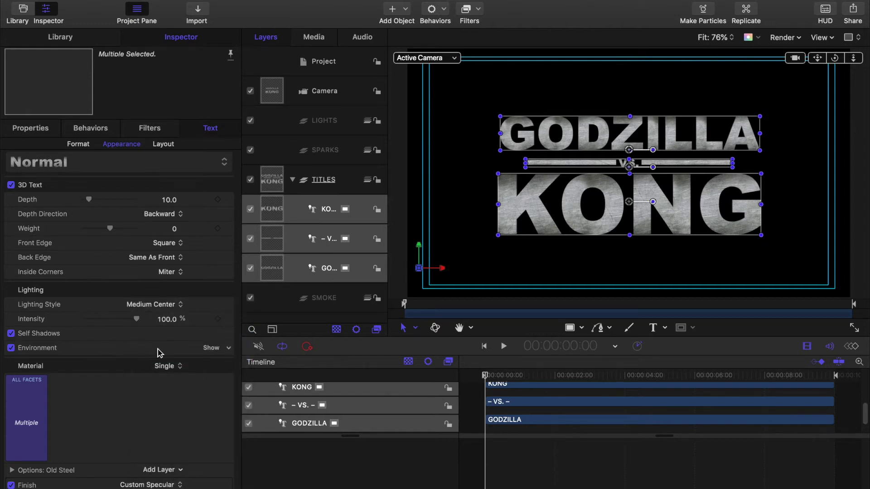
click(211, 349)
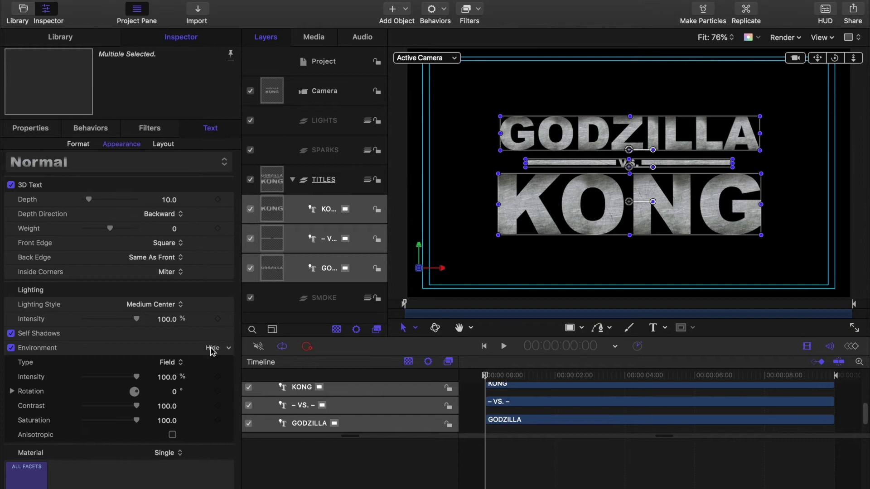
Step: Set the three titles' environment type to Colorful with a 45° rotation, and deselect them to view the result
click(175, 363)
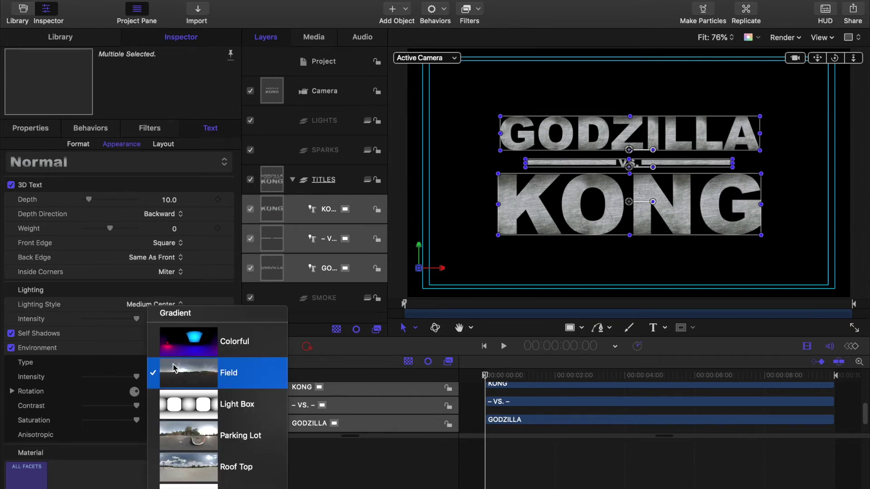
click(209, 346)
scroll(172, 398, down, 5)
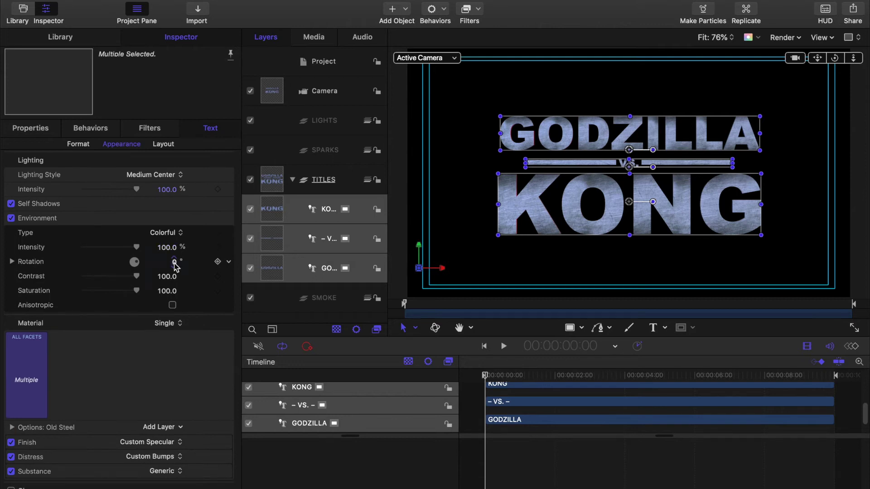
click(174, 263)
text(45)
key(Return)
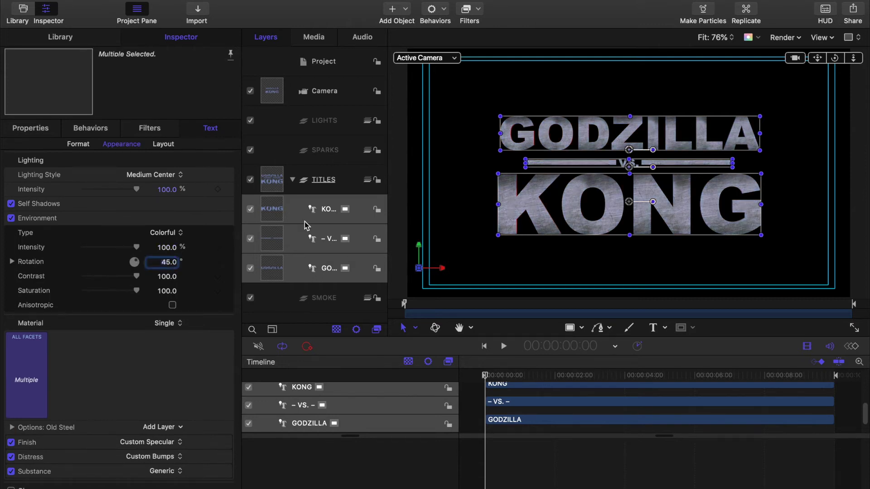
mouse_move(420, 269)
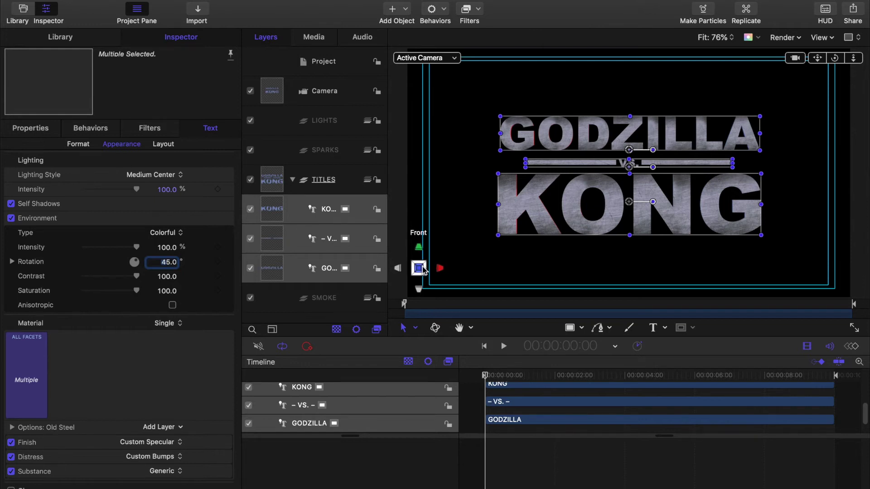
click(397, 205)
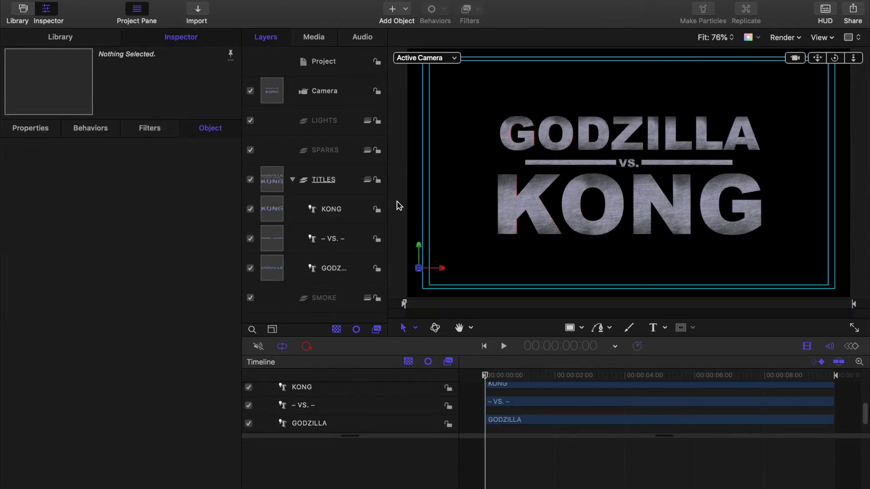
Step: Trim the start of the GODZILLA text to frame 8
click(280, 267)
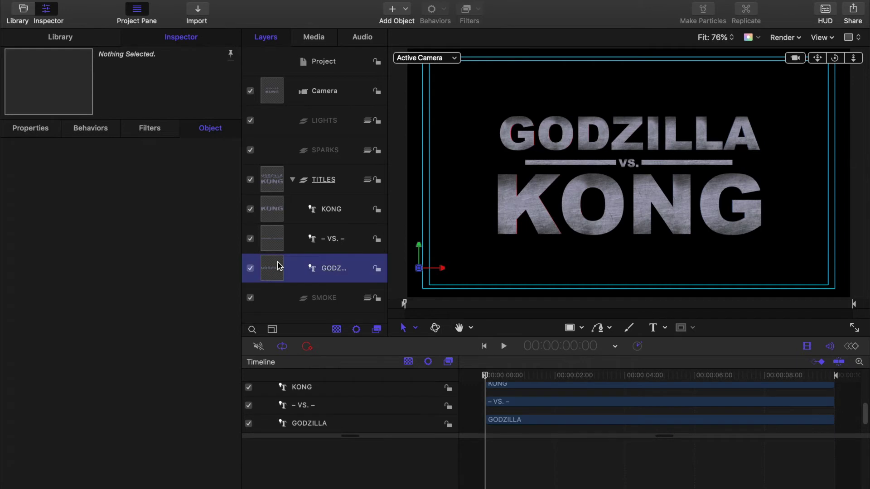
drag(481, 373, 496, 374)
click(276, 271)
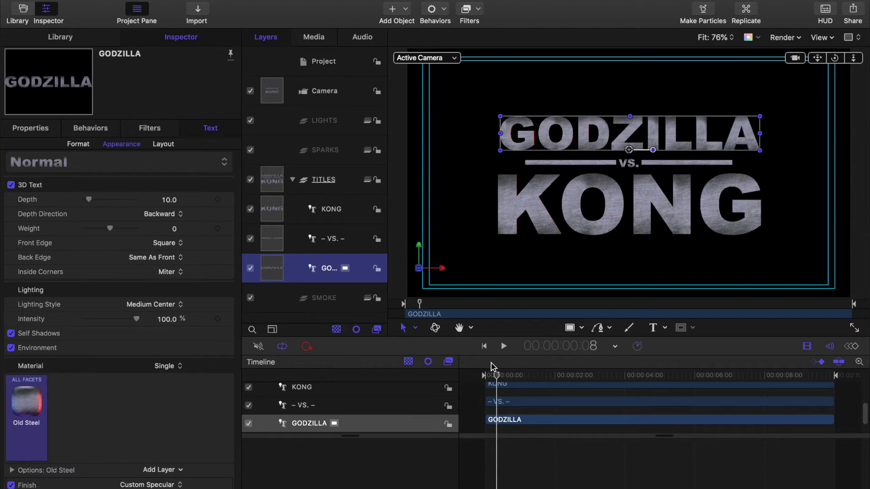
key(i)
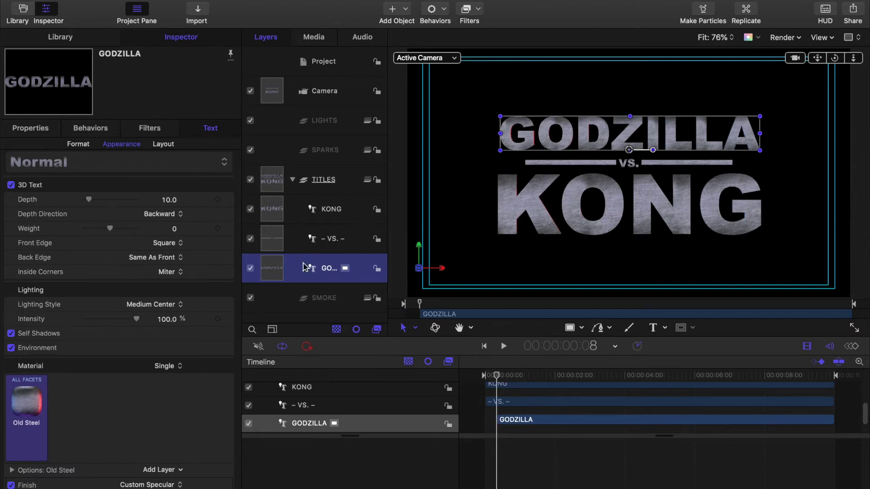
Step: Trim the start of the – VS. – text to frame 16
click(274, 239)
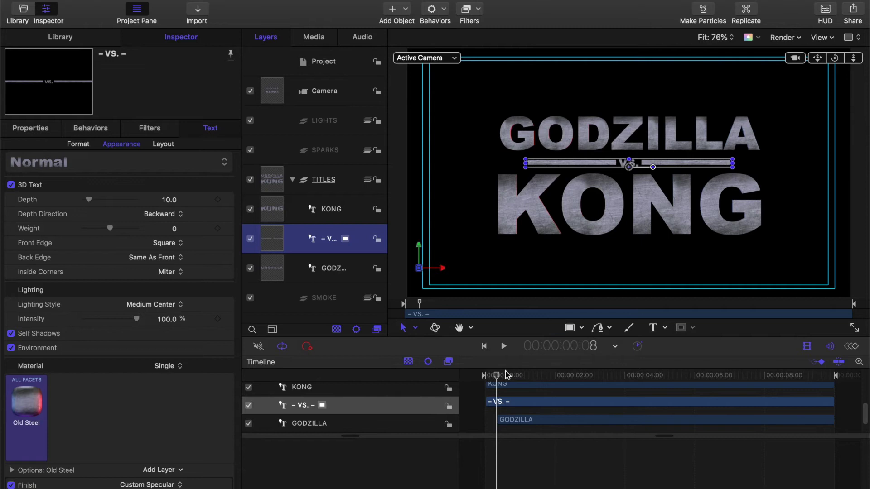
drag(498, 377, 509, 378)
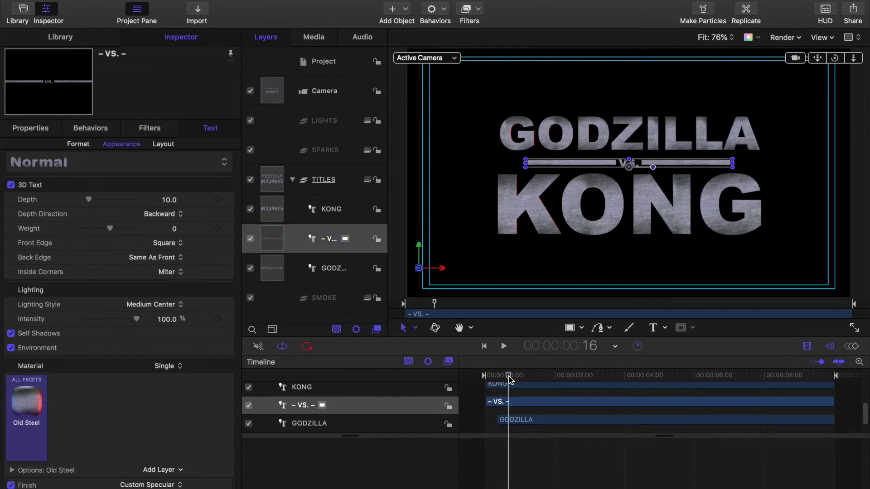
key(i)
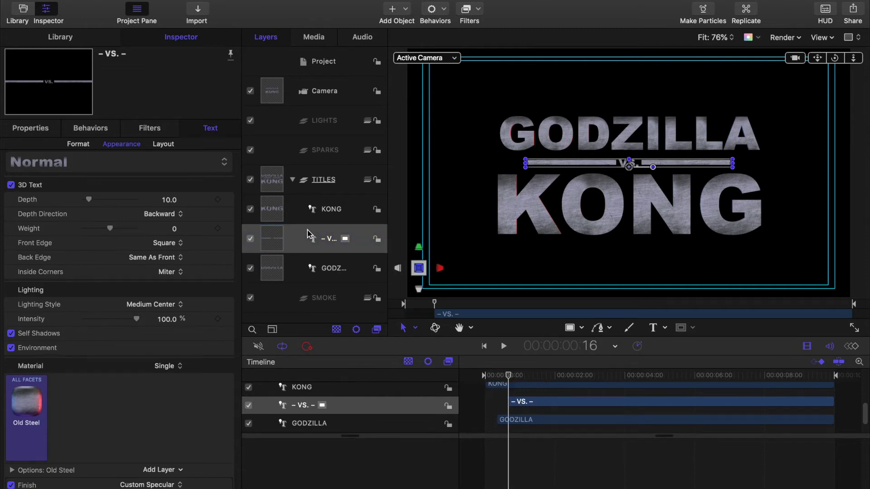
Step: Trim the start of the KONG text to 1:00 and play the staggered title entrances from the beginning
click(277, 210)
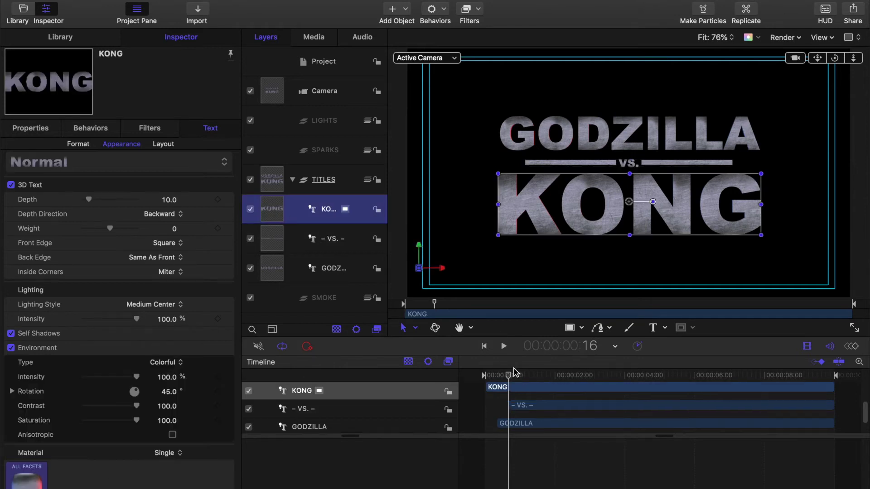
drag(509, 376, 520, 378)
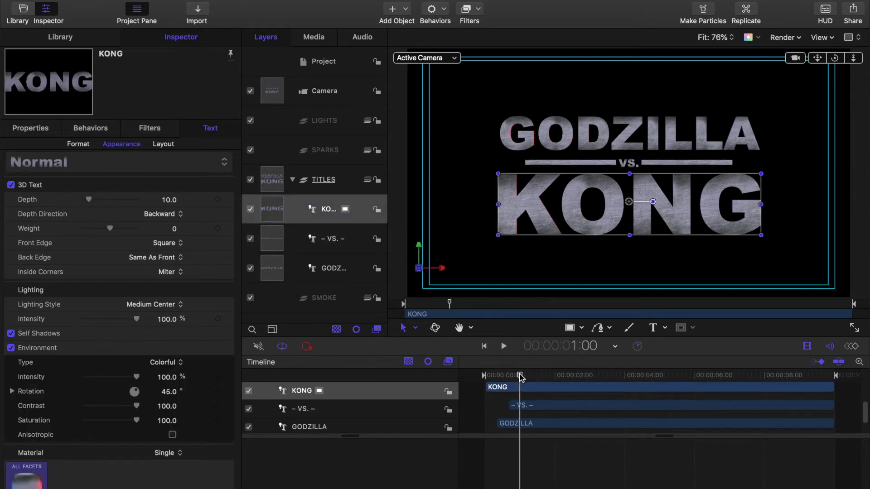
key(i)
key(Home)
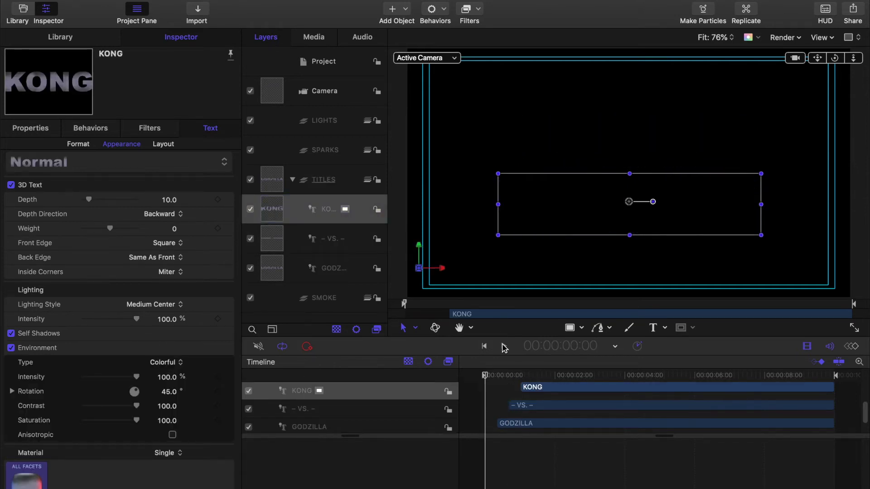
click(504, 346)
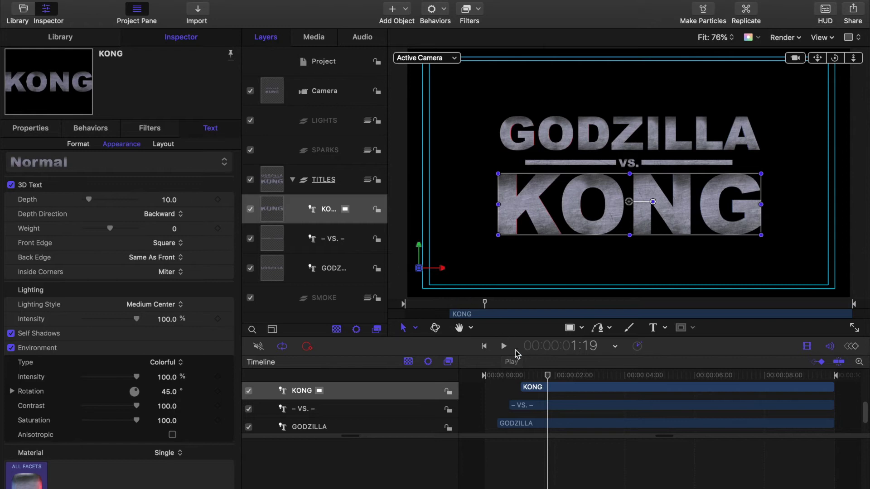
Step: Turn on keyframe recording at KONG's in point and record the Camera's current position as a keyframe at 1:00
key(shift+i)
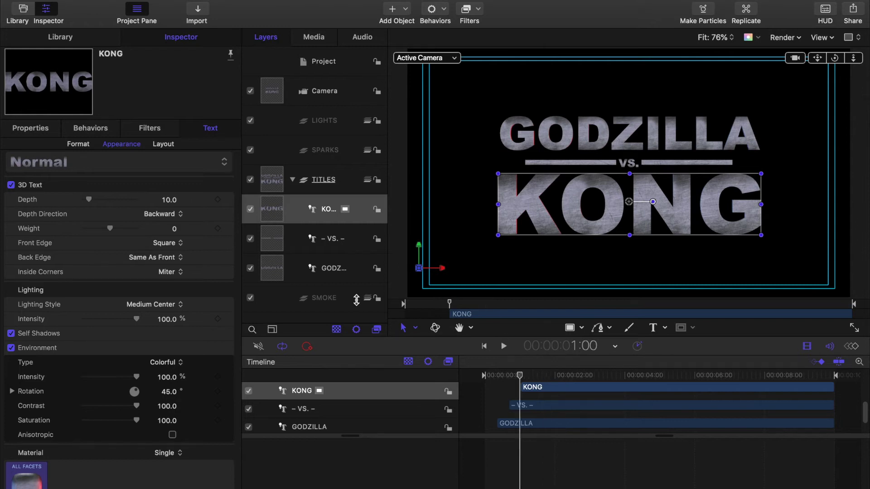
click(306, 346)
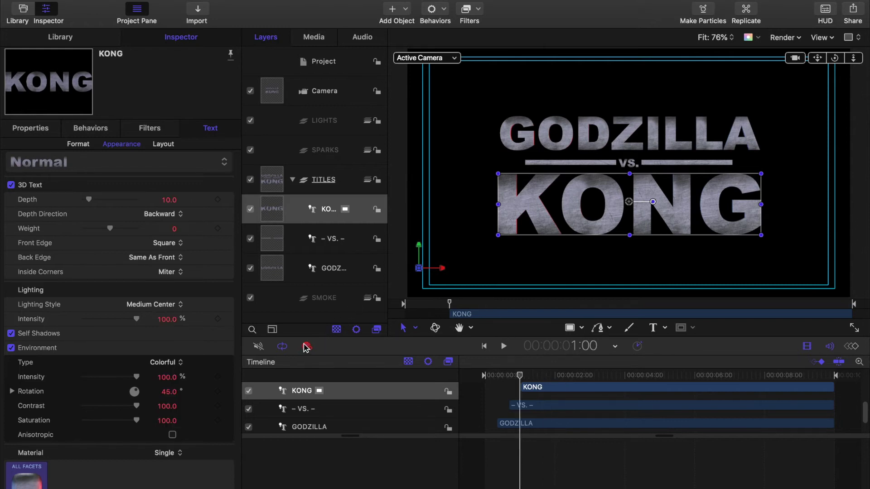
click(275, 89)
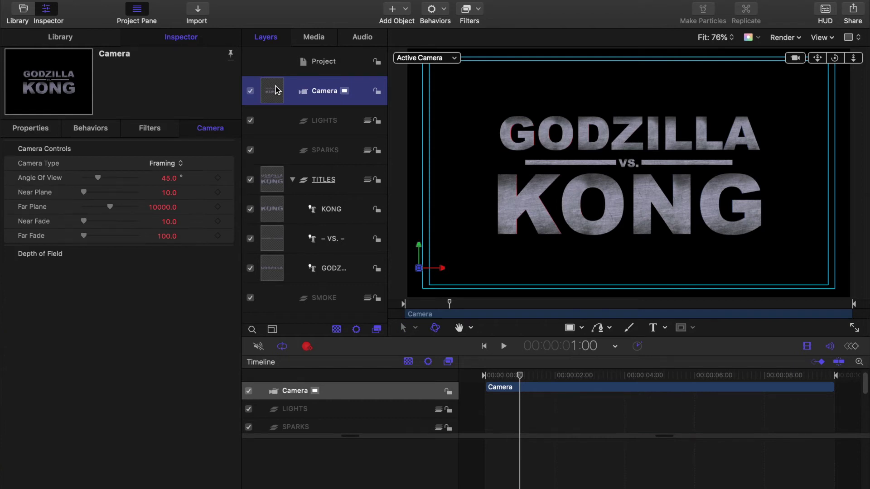
click(855, 61)
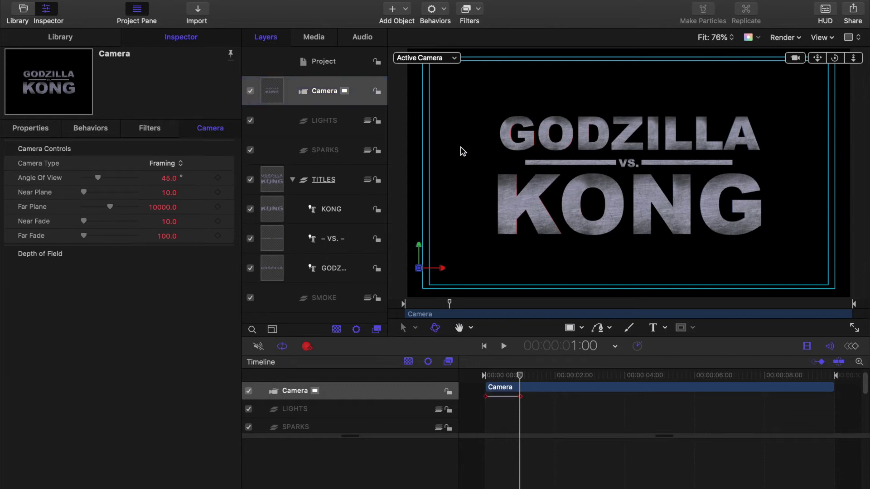
Step: At frame 8, dolly the Camera back to about 699 px in Z as a keyframe, and turn keyframe recording off
drag(517, 375, 497, 376)
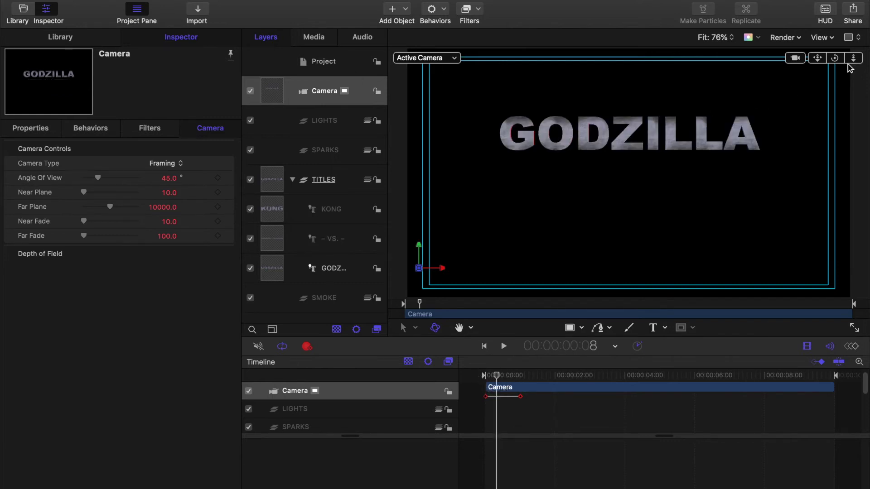
drag(854, 59, 853, 70)
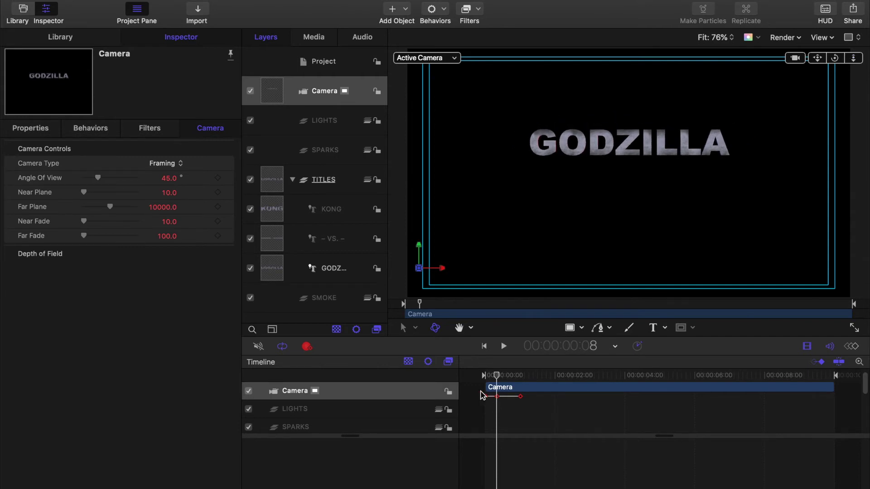
click(306, 348)
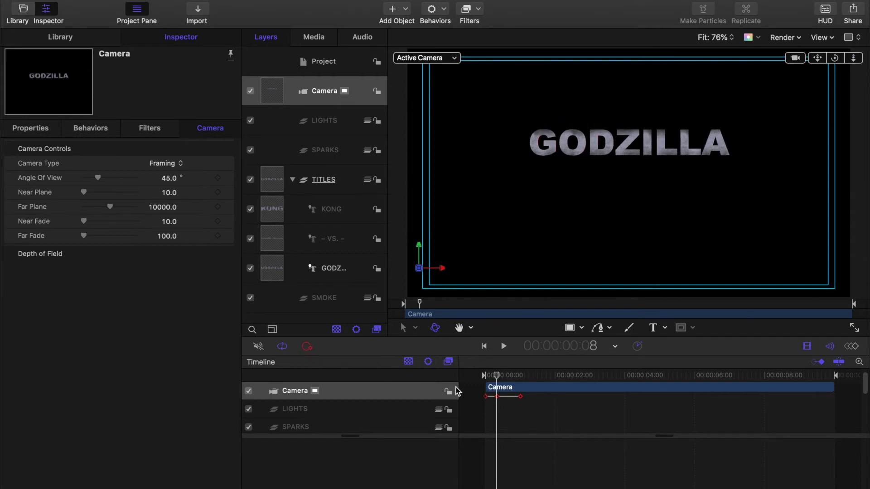
Step: Delete the Camera's first keyframe, move the frame 8 keyframe into its place at the project start, and preview the animation
click(495, 396)
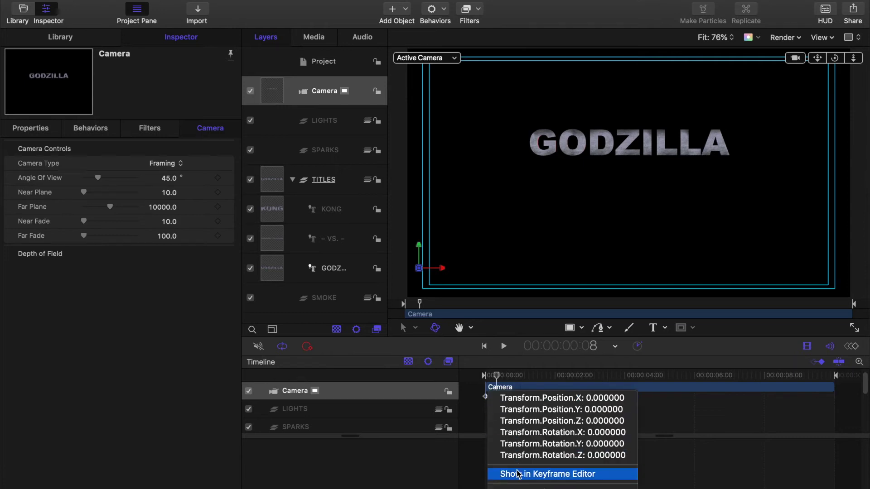
click(496, 398)
drag(497, 397, 485, 376)
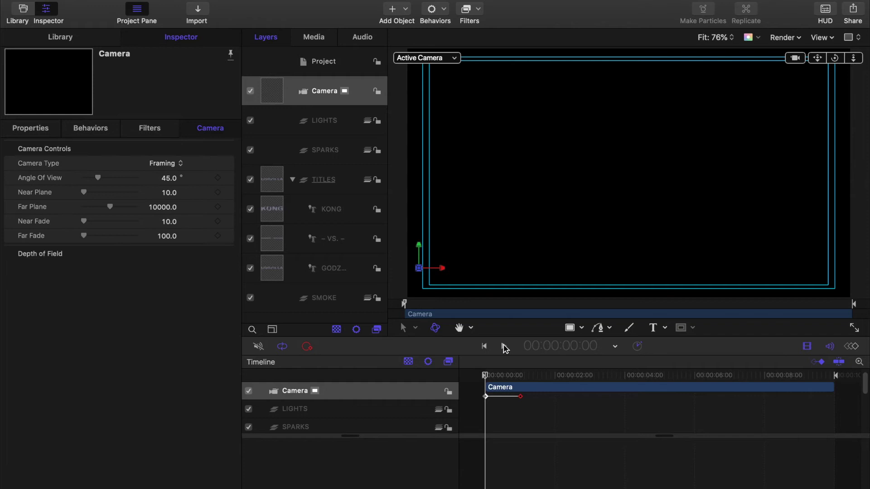
click(504, 347)
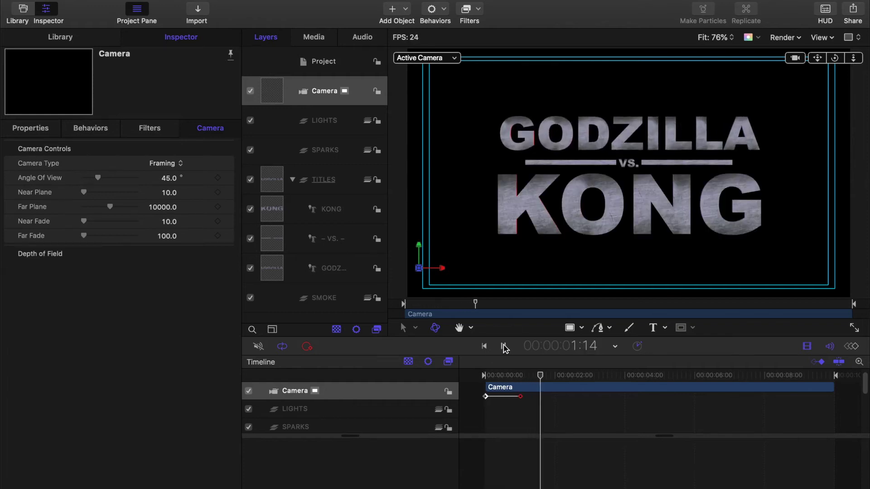
Step: Add a Camera keyframe at 1:01 and set the Camera's Z position to 700 px at the 1:00 keyframe
click(519, 375)
drag(520, 376, 521, 376)
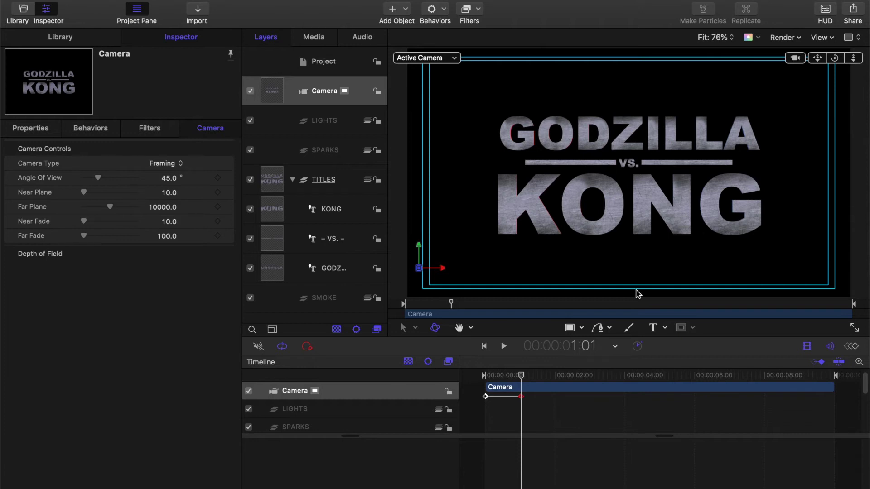
click(32, 127)
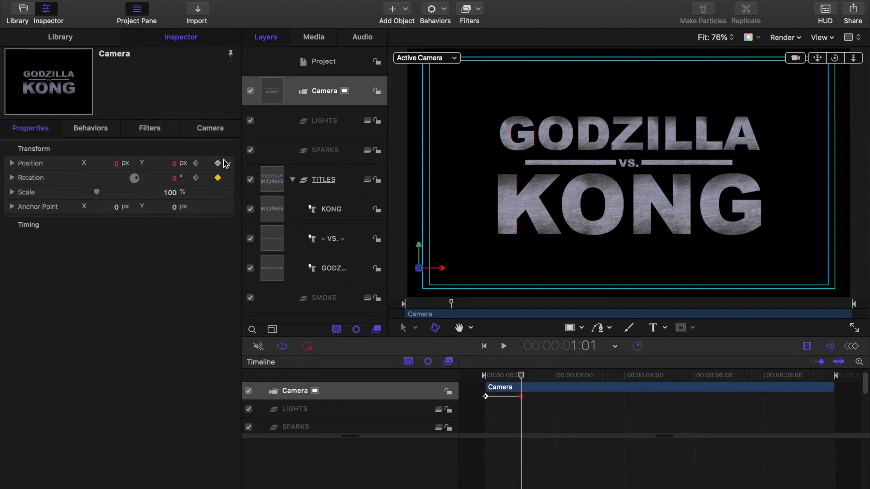
click(196, 163)
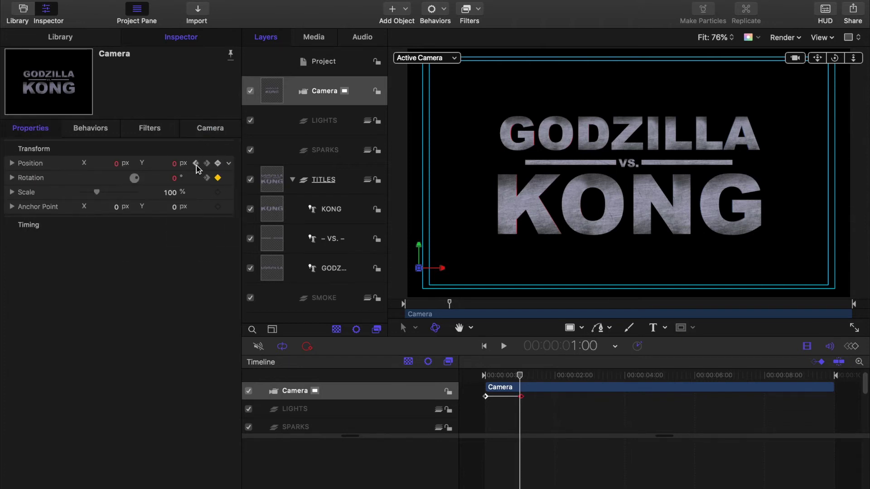
click(196, 164)
click(11, 163)
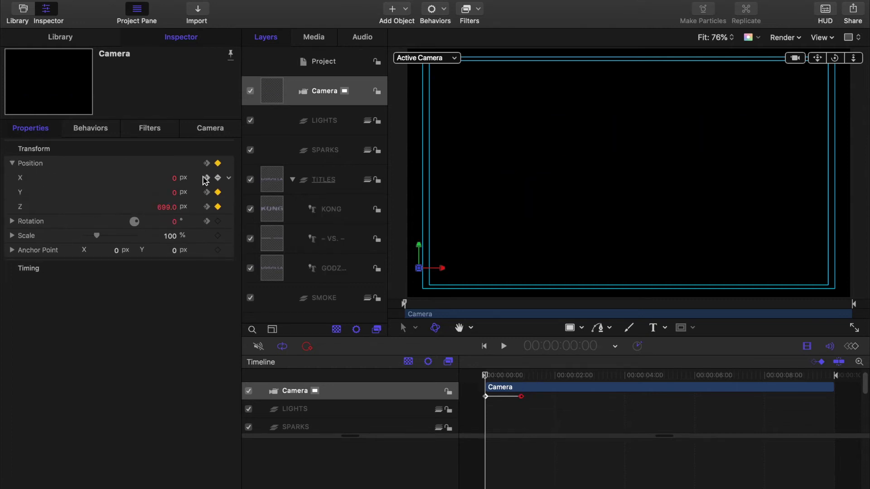
click(207, 164)
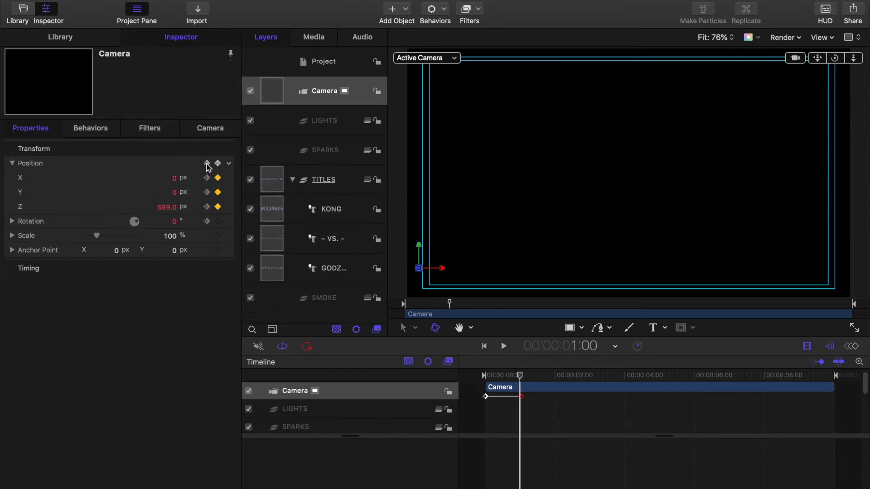
click(175, 207)
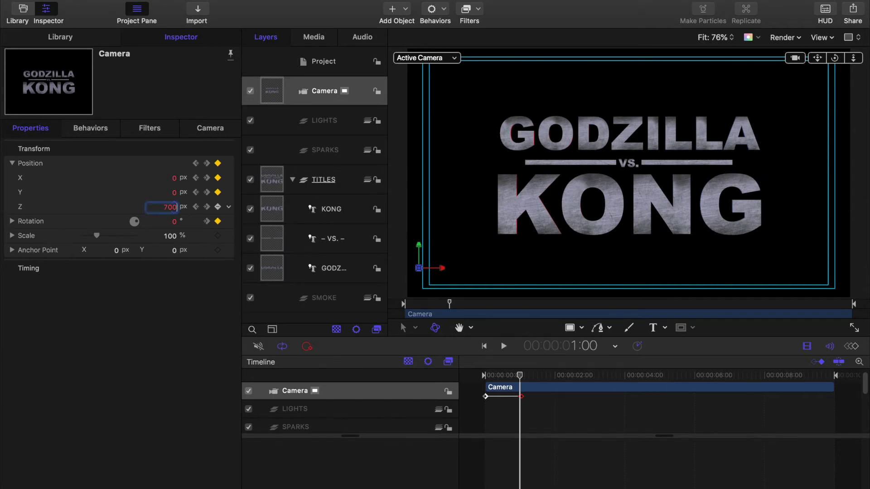
key(Return)
Step: Play the animation twice from the beginning to check the camera's sudden jump as KONG comes in
click(484, 346)
click(503, 347)
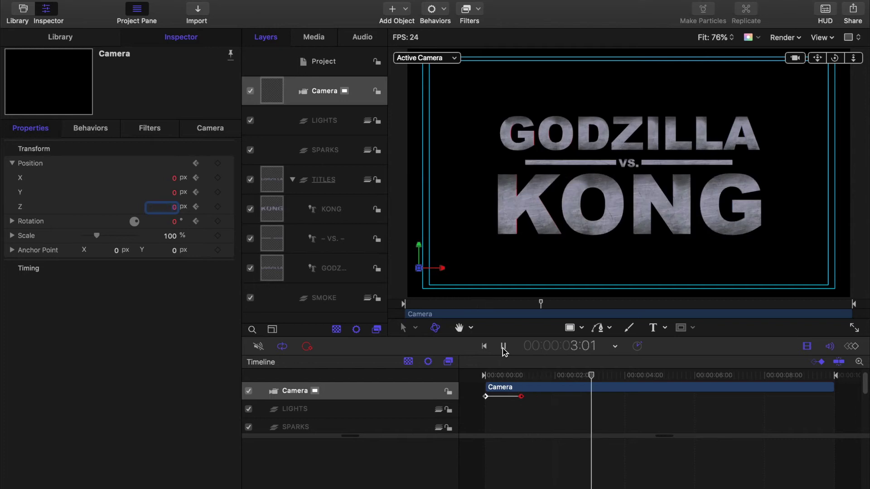
click(504, 348)
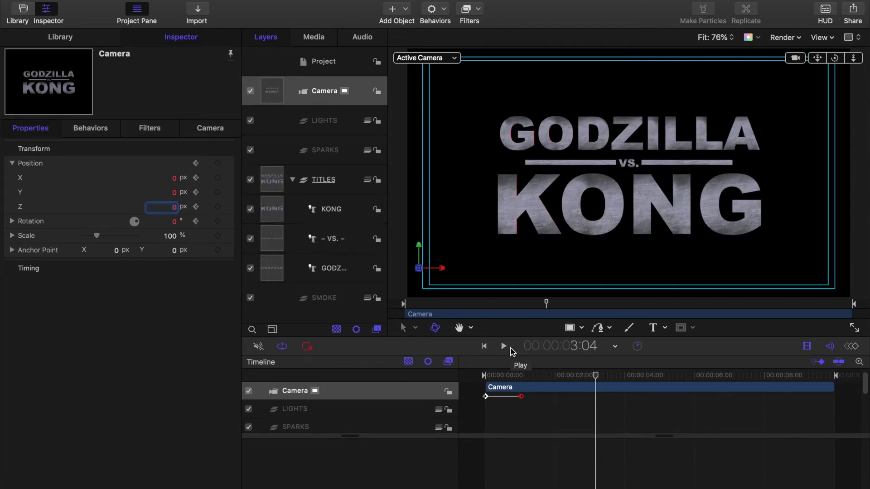
click(485, 348)
click(504, 347)
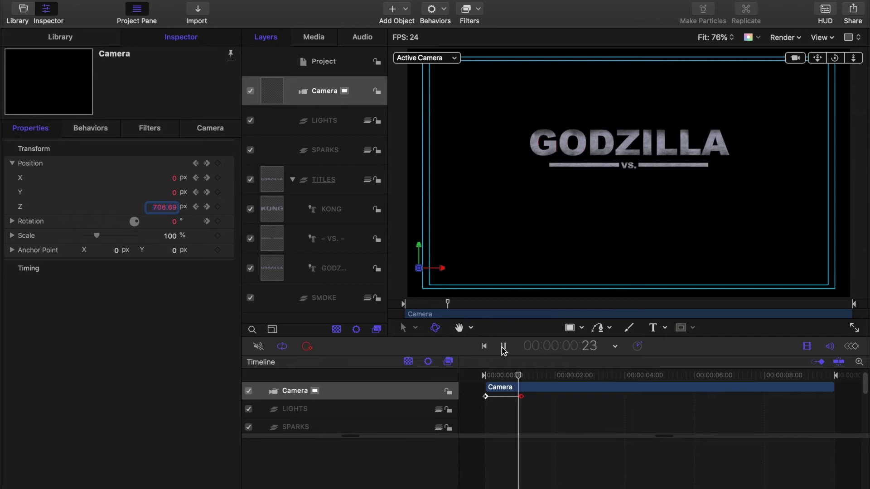
click(503, 347)
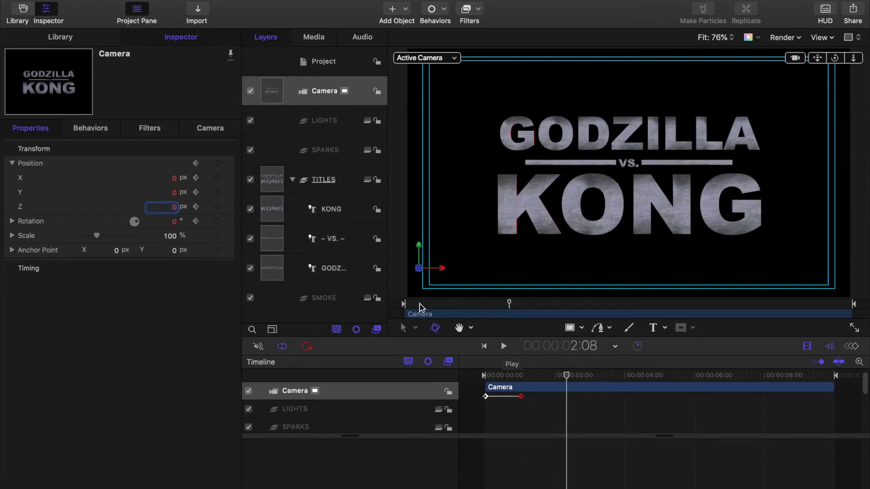
Step: Collapse and lock the TITLES group, and make the SMOKE group the active selection
click(292, 180)
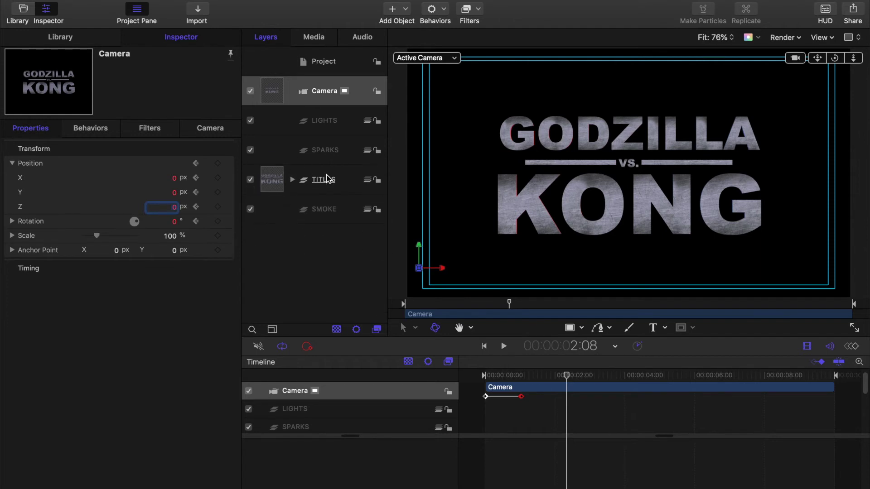
click(377, 180)
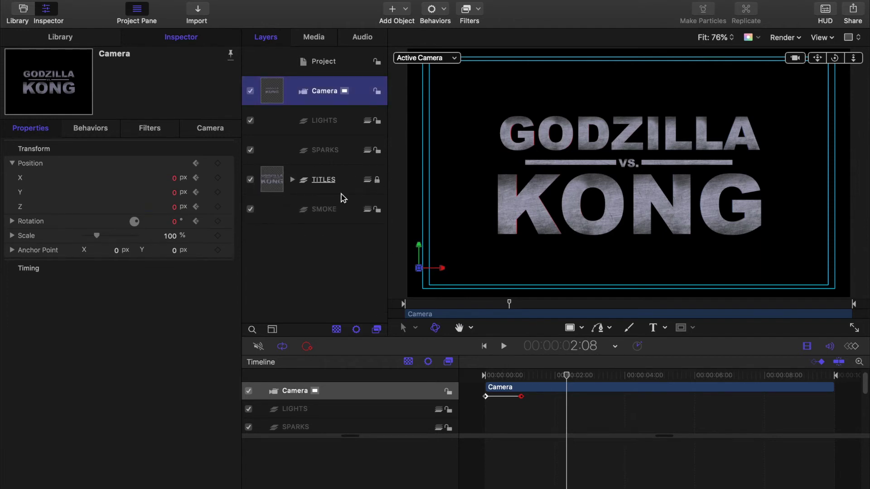
click(340, 210)
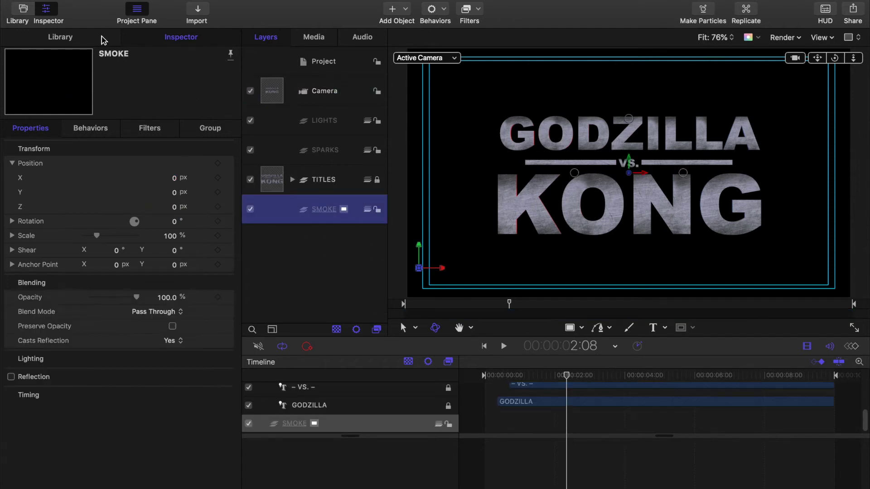
Step: Add the Shoot Smoke particle emitter from the library to the SMOKE group with the playhead at the project start
click(73, 38)
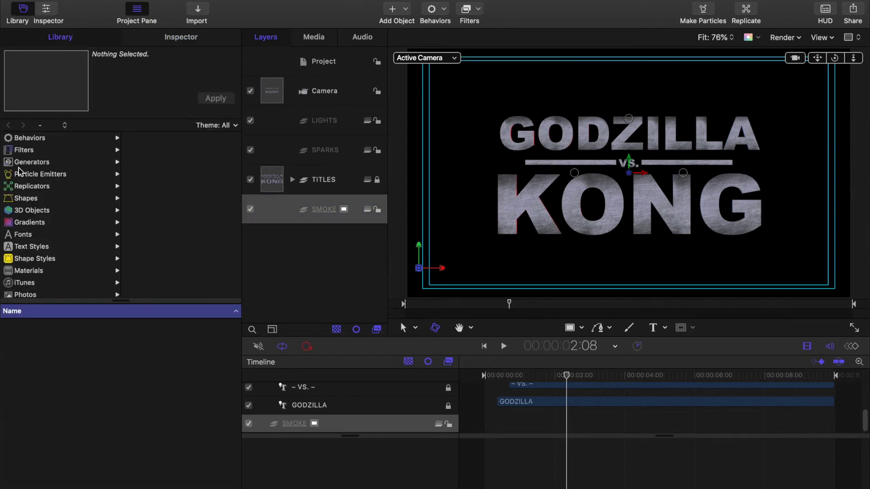
click(7, 177)
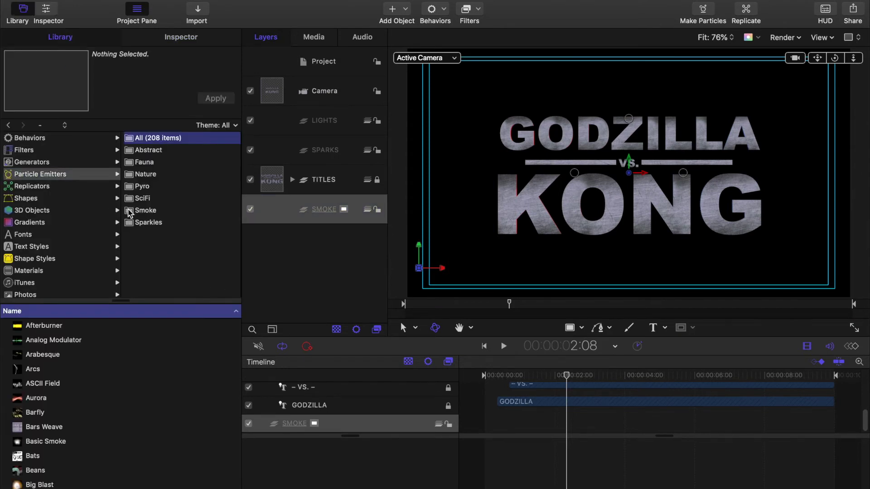
click(130, 212)
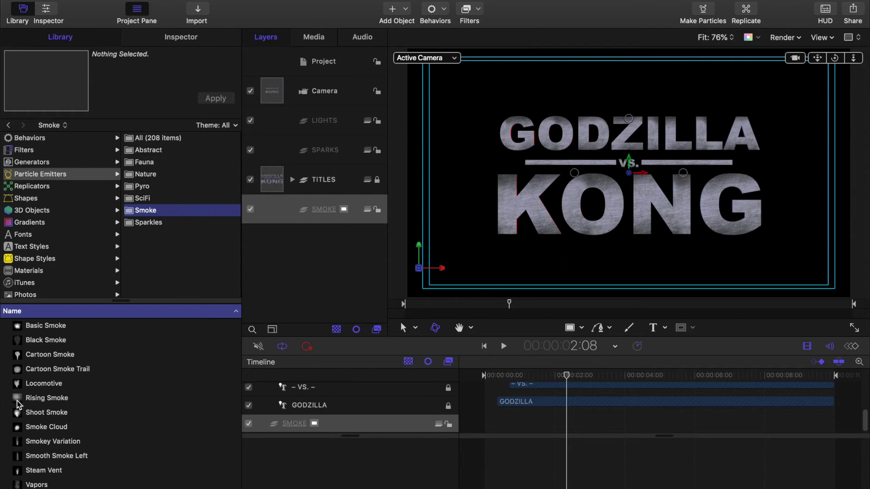
click(18, 413)
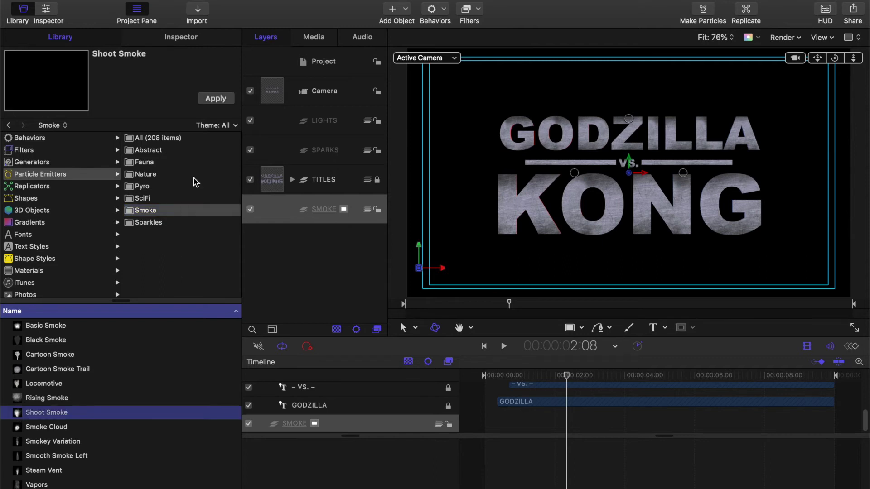
click(484, 346)
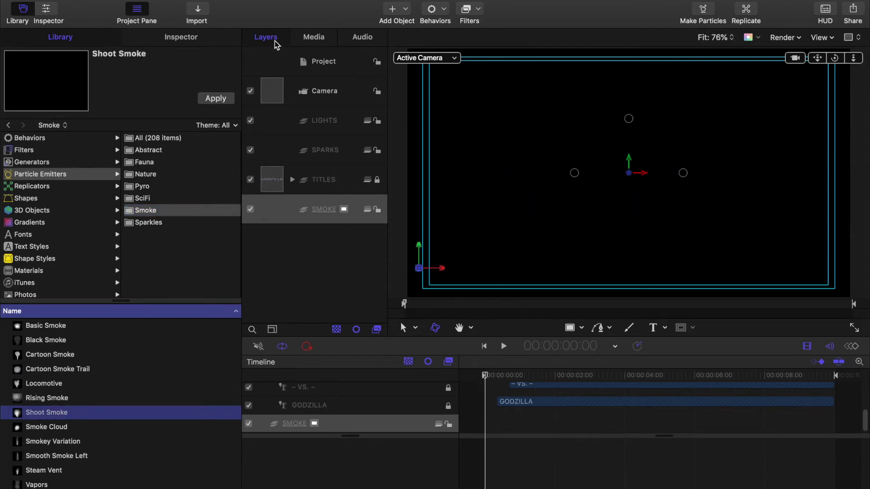
click(216, 98)
Step: Shift the Shoot Smoke emitter to begin before the project start and extend its out point to the project end at 9:23
click(486, 375)
drag(486, 376, 493, 406)
scroll(553, 411, down, 5)
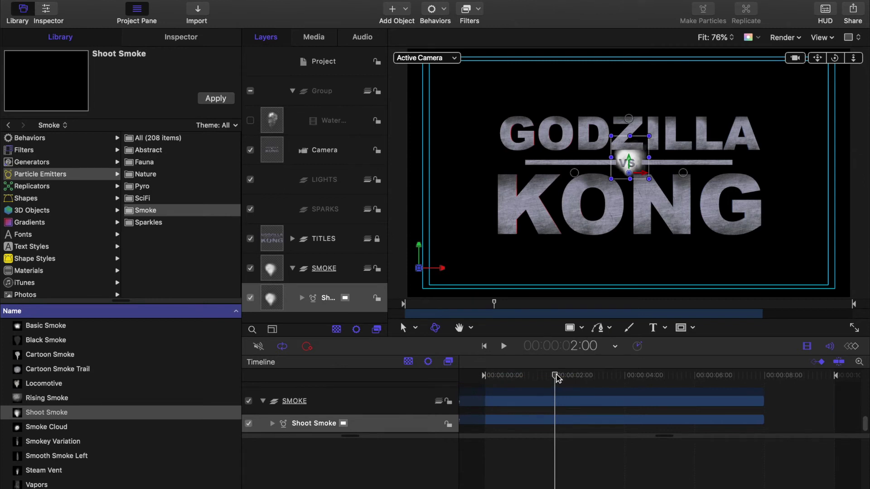
drag(554, 374, 834, 371)
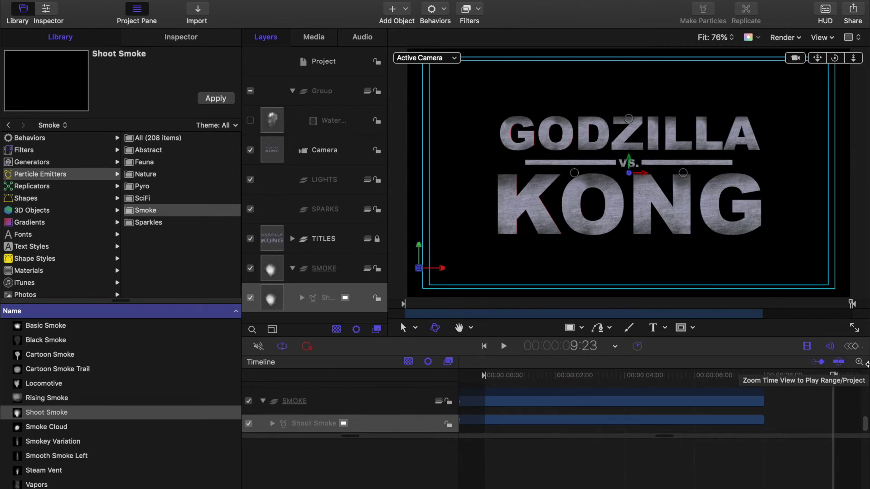
key(o)
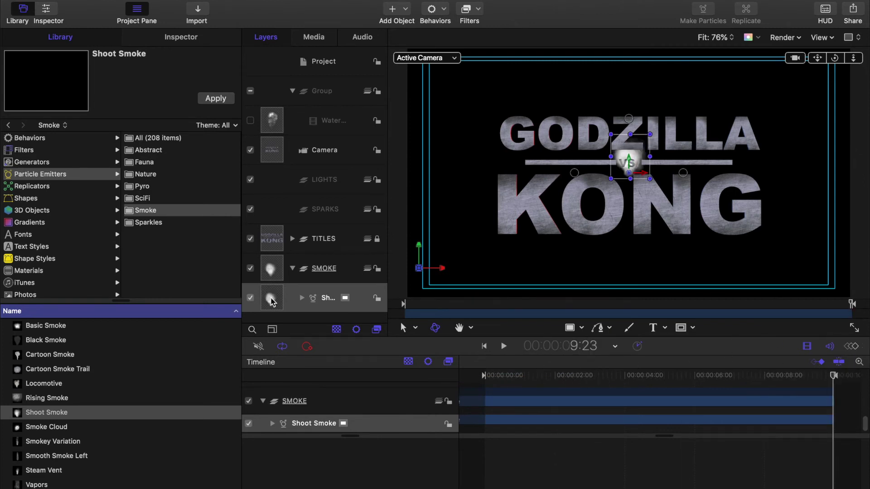
Step: Duplicate the Shoot Smoke emitter and rename the duplicate "Left Smoke copy"
click(271, 300)
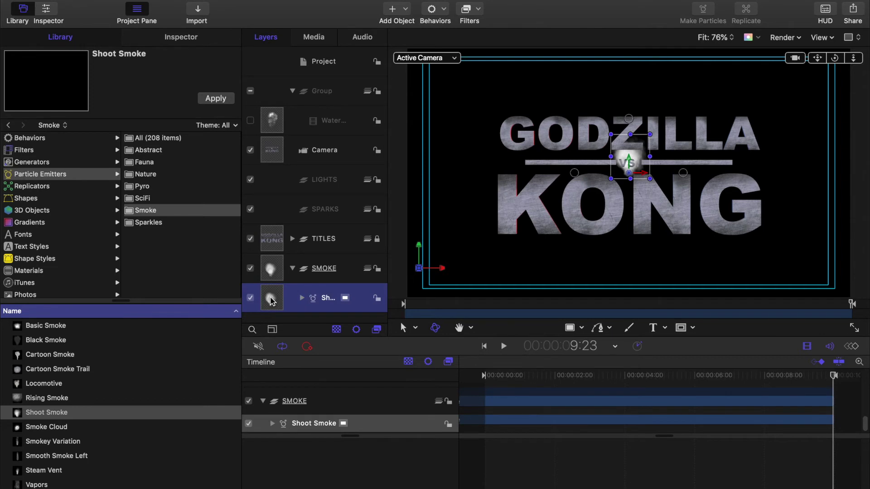
key(super+d)
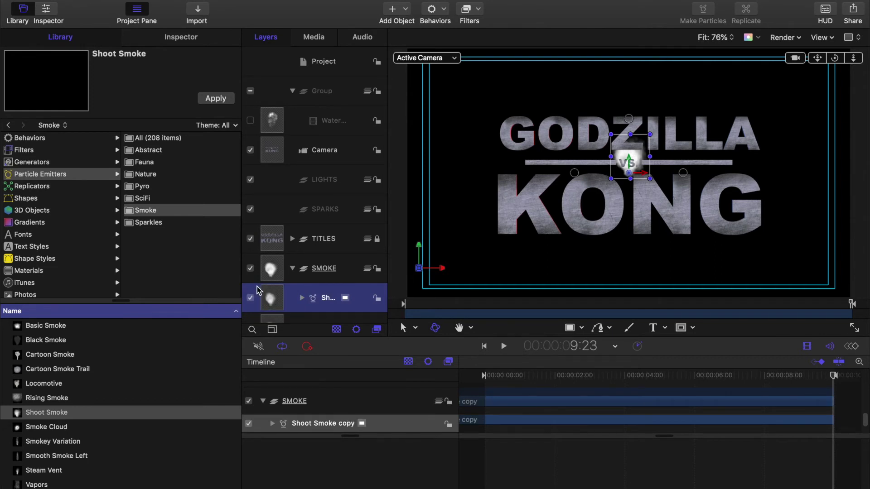
click(181, 37)
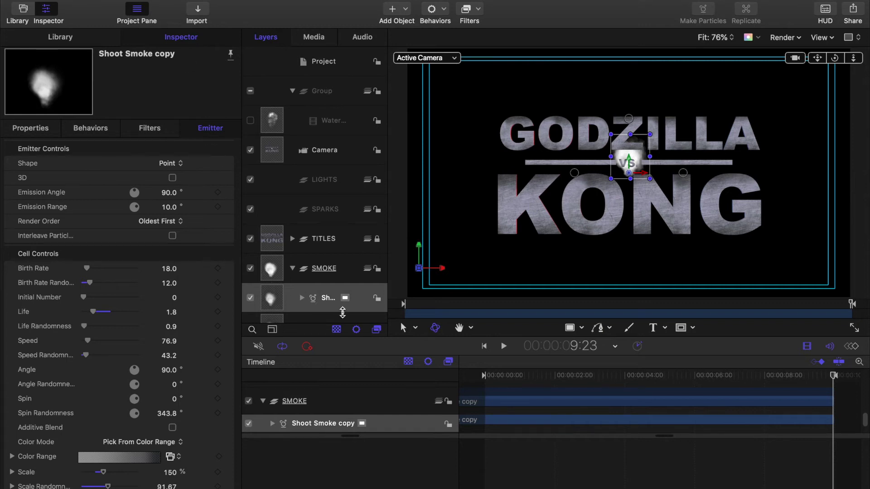
double_click(329, 299)
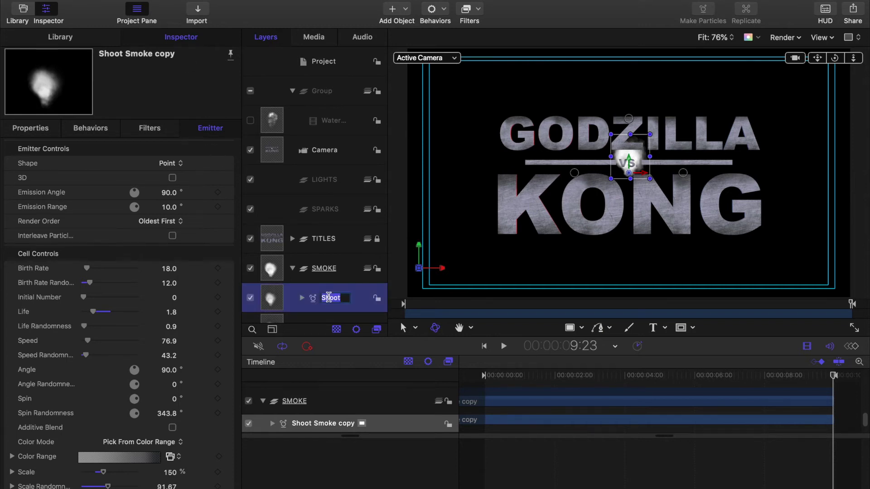
text(Left)
key(Return)
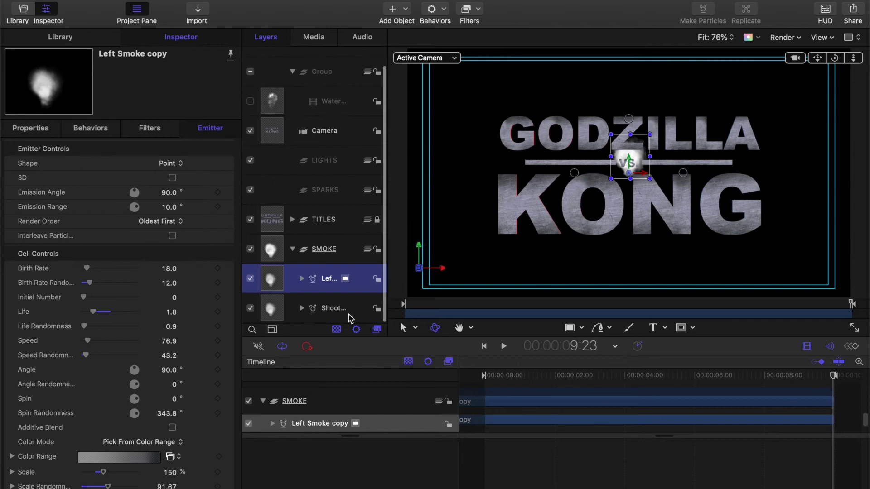
Step: Rename the original Shoot Smoke emitter "Right Smoke"
click(335, 308)
double_click(329, 308)
text(Right)
key(Return)
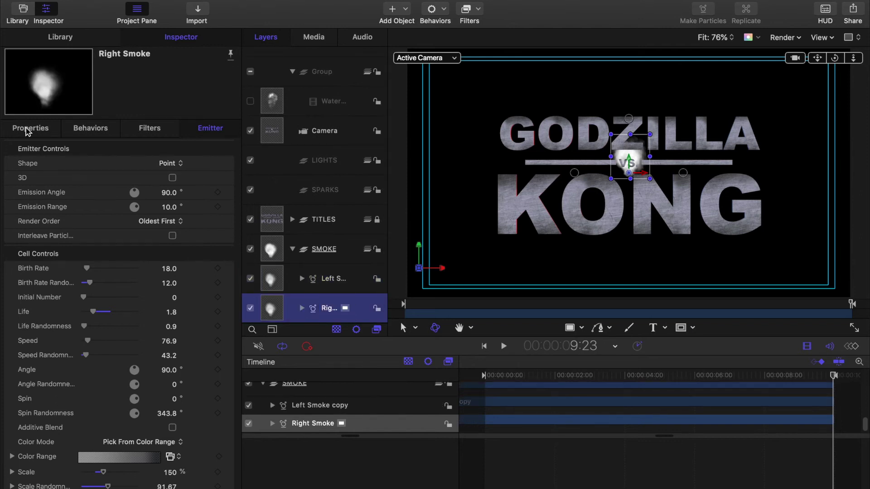
Step: Set the X position of Right Smoke to 960 px and of Left Smoke copy to -960 px
click(28, 129)
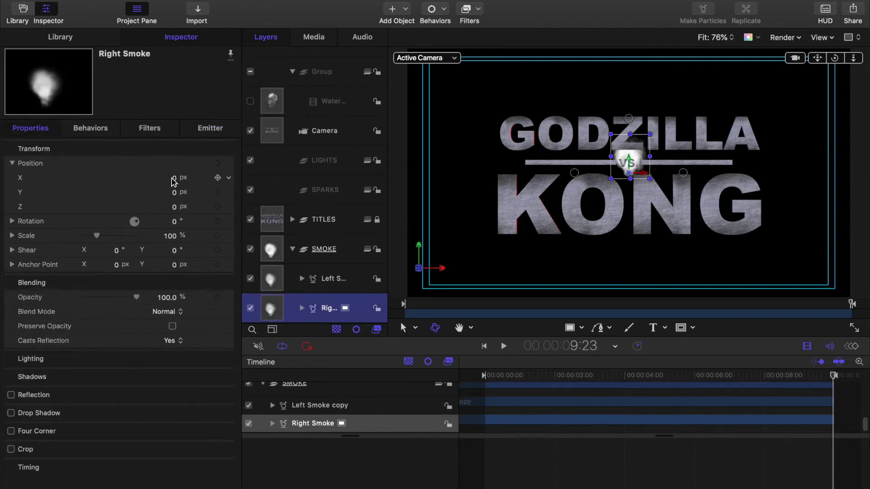
click(175, 179)
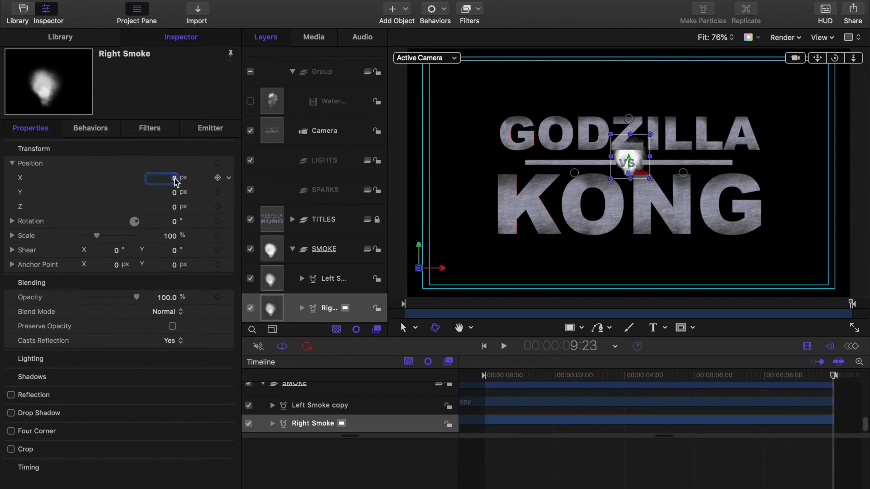
key(Return)
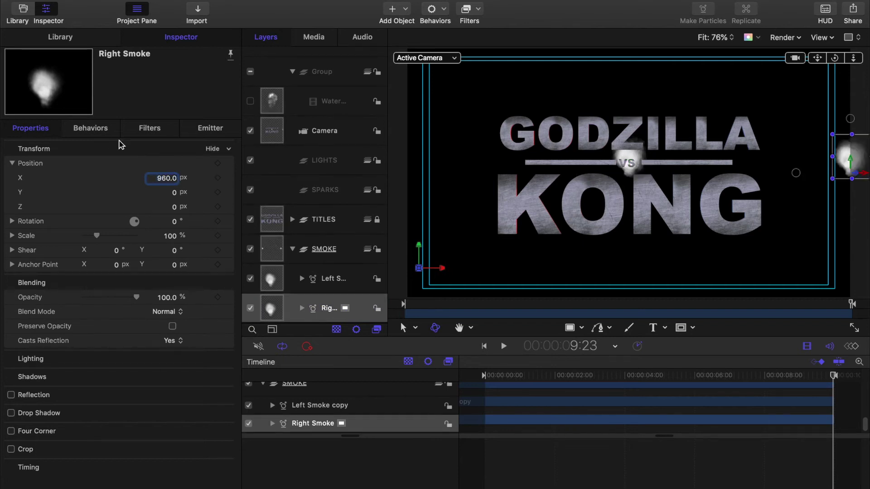
click(271, 289)
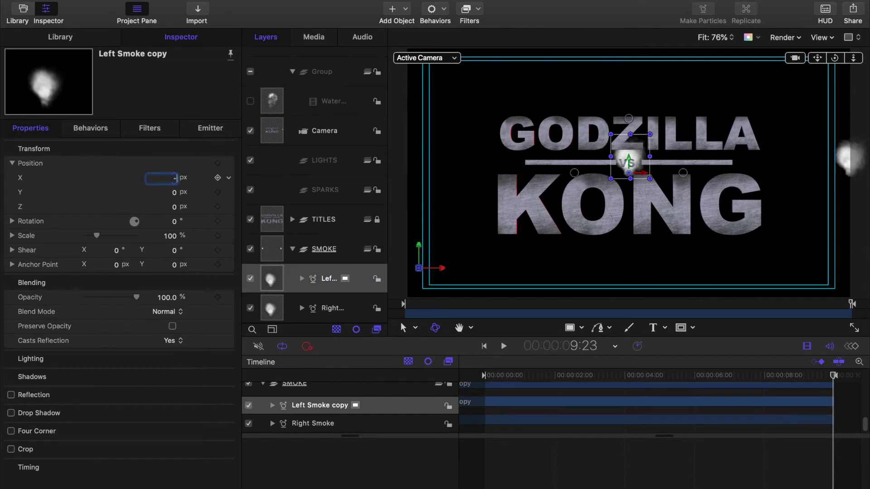
text(-960)
key(Return)
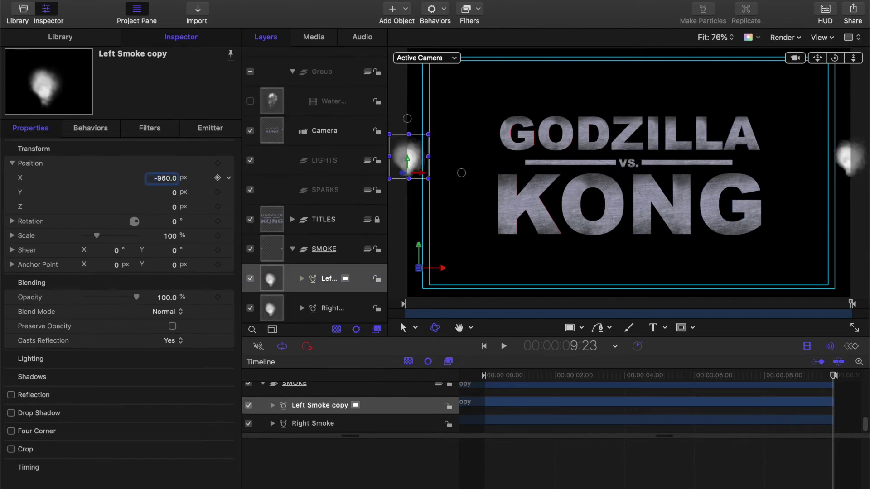
Step: Rotate Left Smoke copy to 270° and Right Smoke to 90° so both emitters shoot inward
click(175, 222)
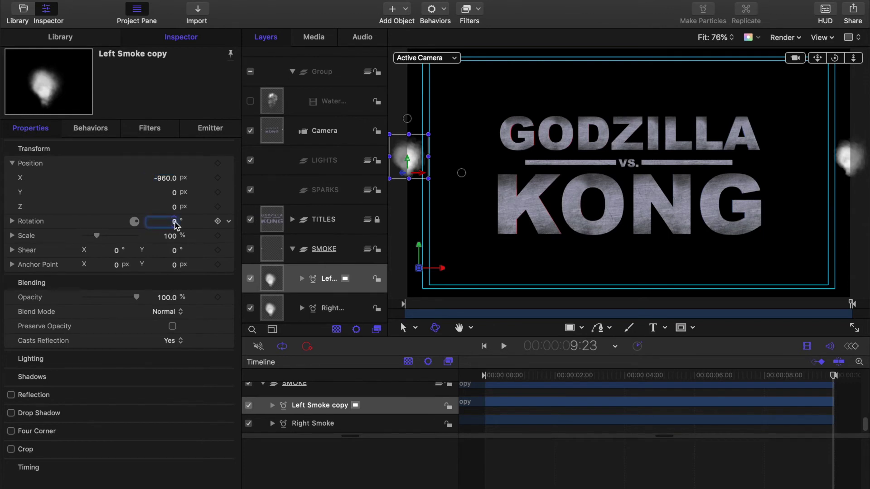
text(90)
key(Return)
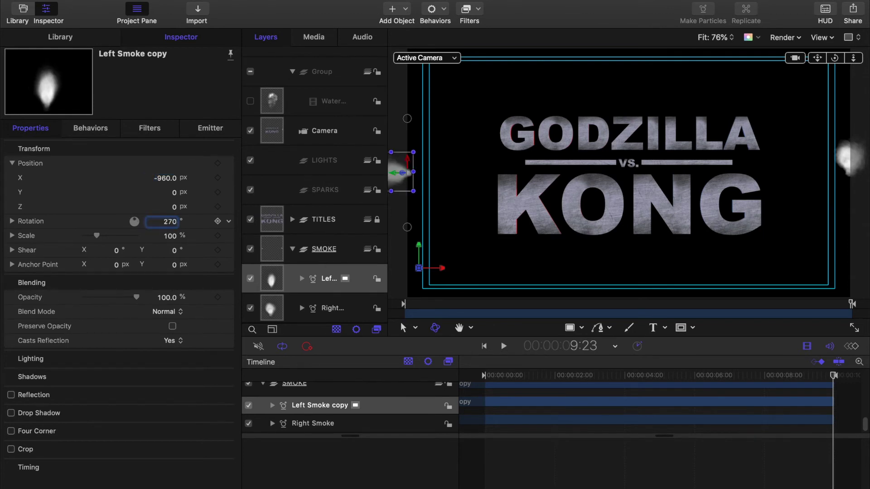
key(Return)
click(281, 309)
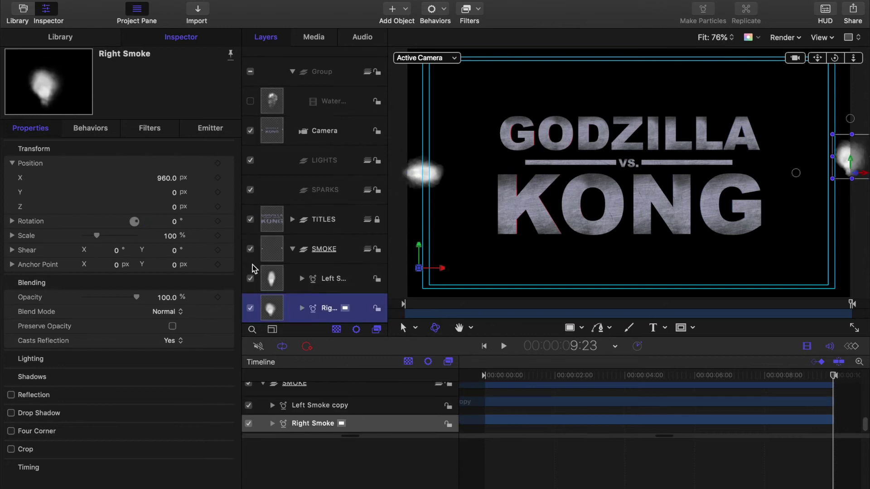
click(175, 221)
text(90)
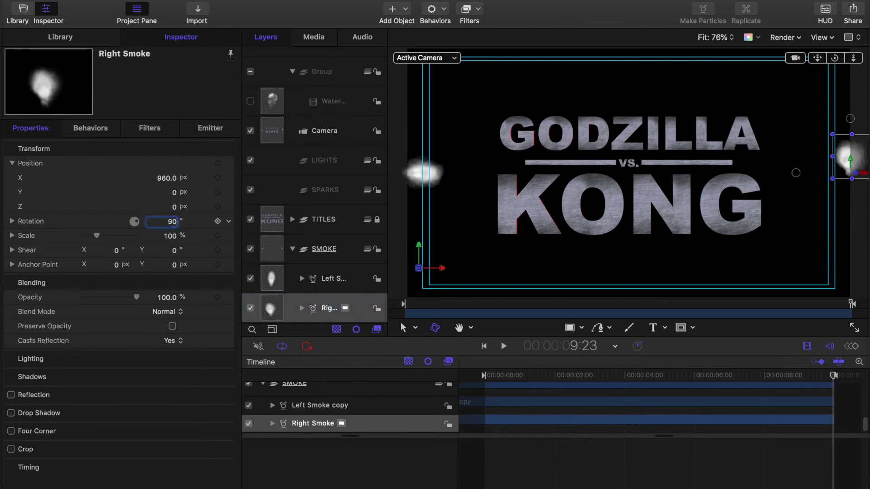
key(Return)
Step: Set Right Smoke's birth rate to 300 and change its emitter to a Line shape with 3D enabled
click(208, 132)
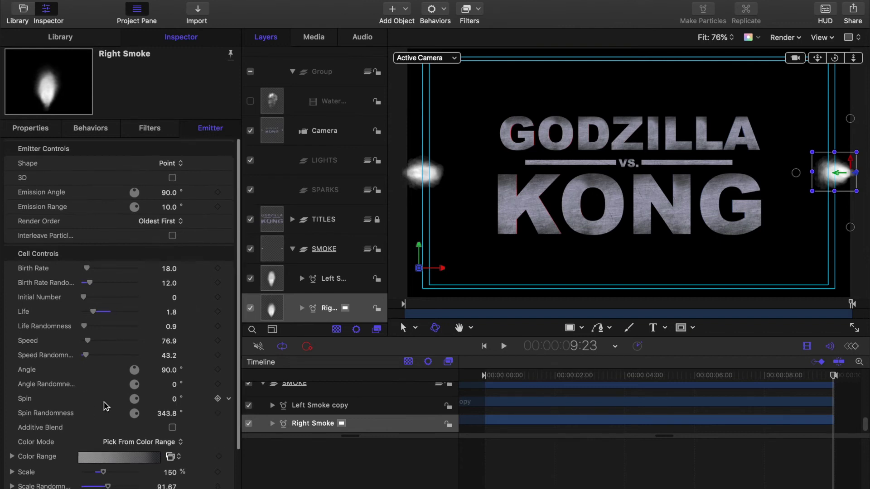
drag(169, 271, 171, 168)
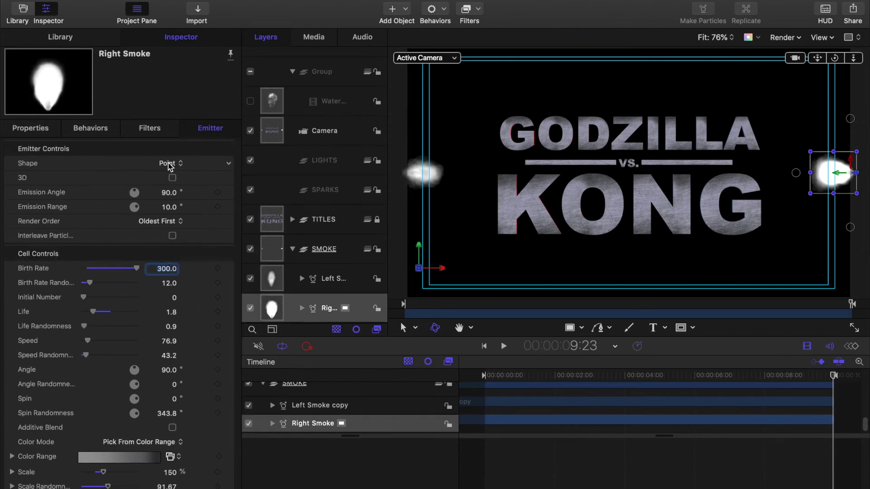
click(169, 164)
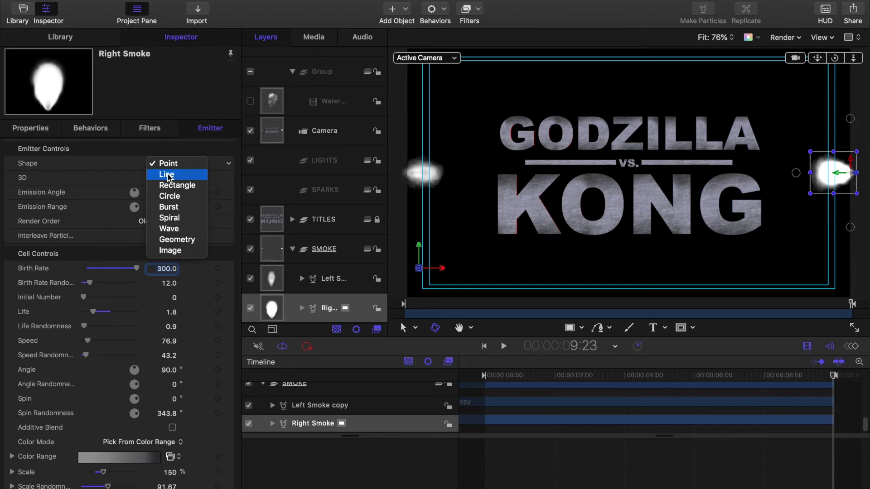
click(167, 174)
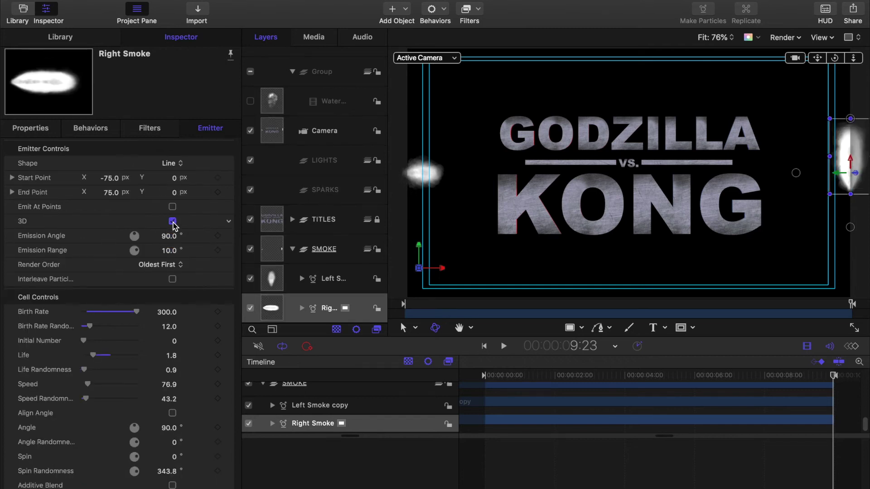
click(172, 221)
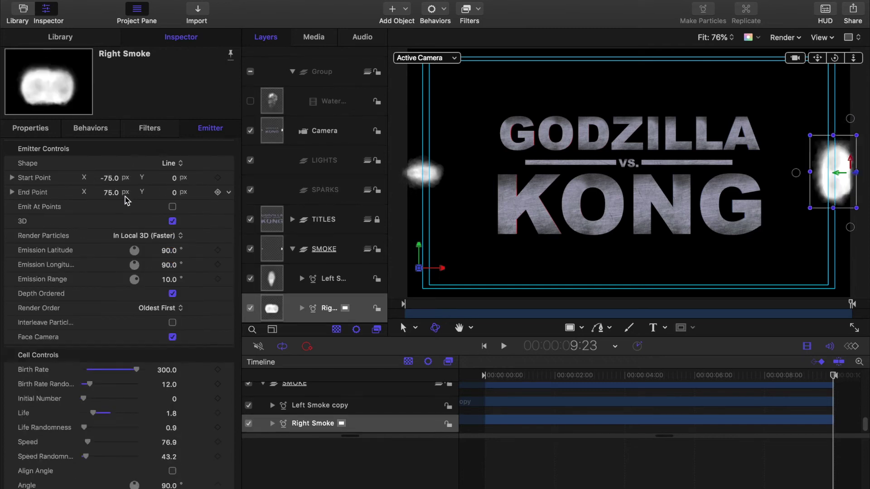
Step: Set Right Smoke's line End Point Y to 800 px and its Emission Range to 180°
click(174, 192)
key(Return)
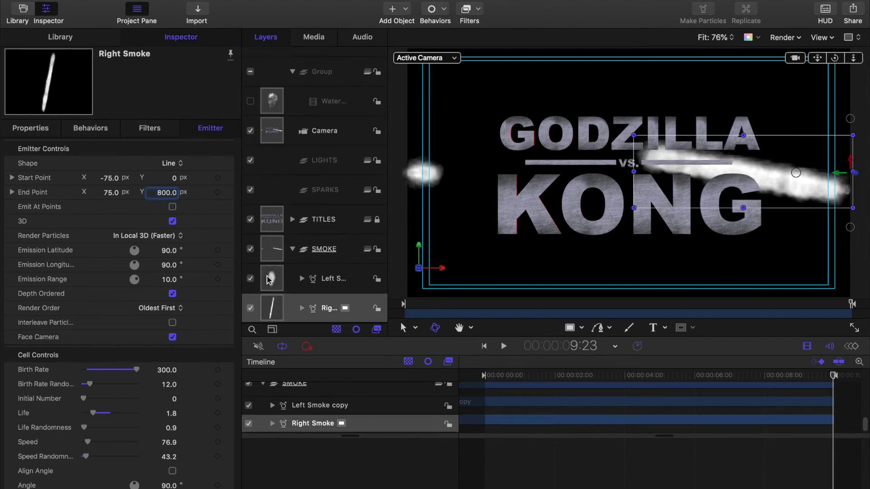
click(169, 280)
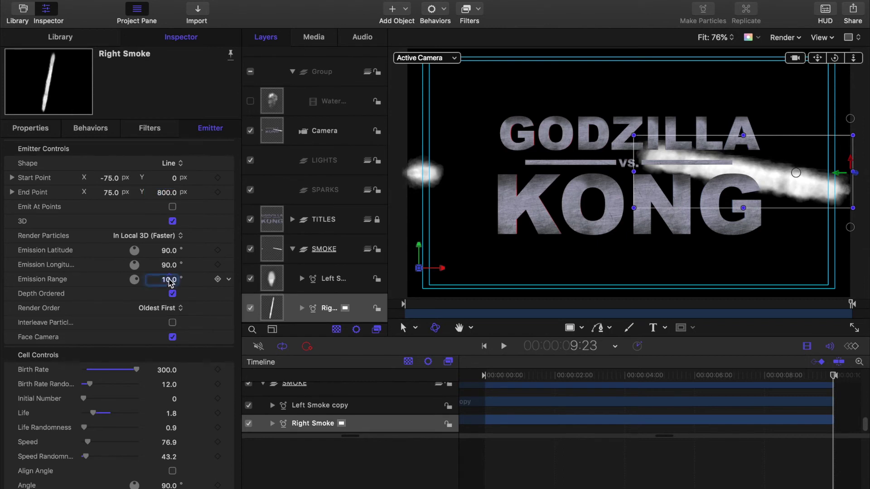
text(180)
key(Return)
Step: Set Right Smoke's Angle Randomness to 30°, Scale to 500% and Scale Randomness to 100
scroll(136, 403, down, 5)
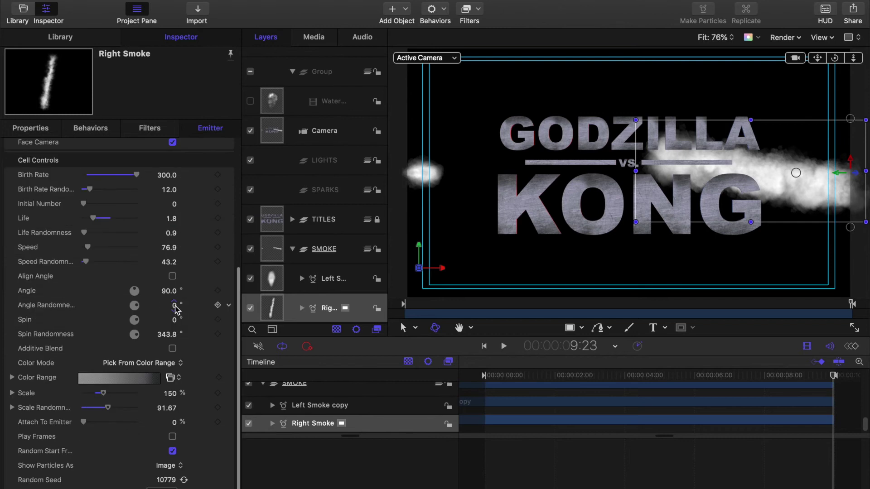
click(175, 306)
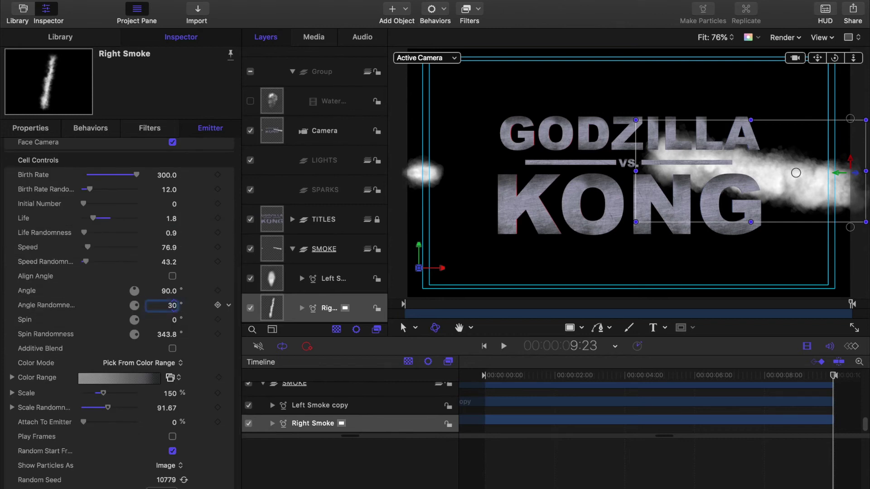
text(30)
key(Return)
click(174, 393)
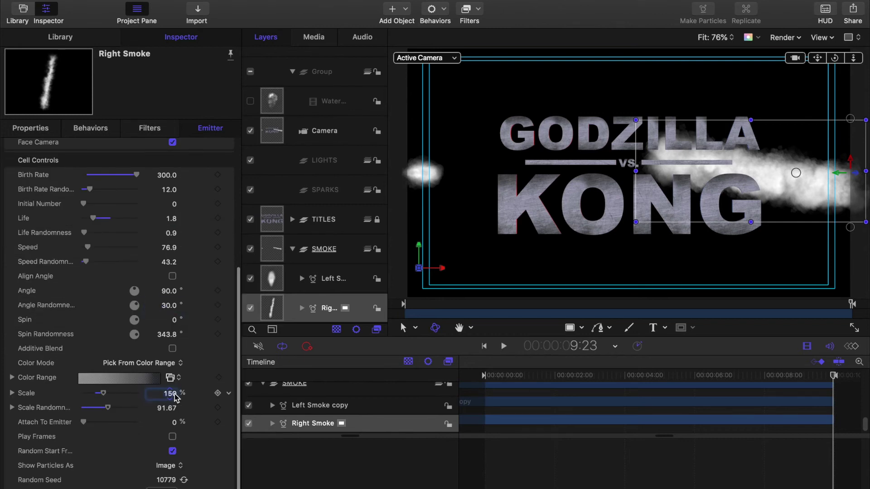
text(500)
click(167, 408)
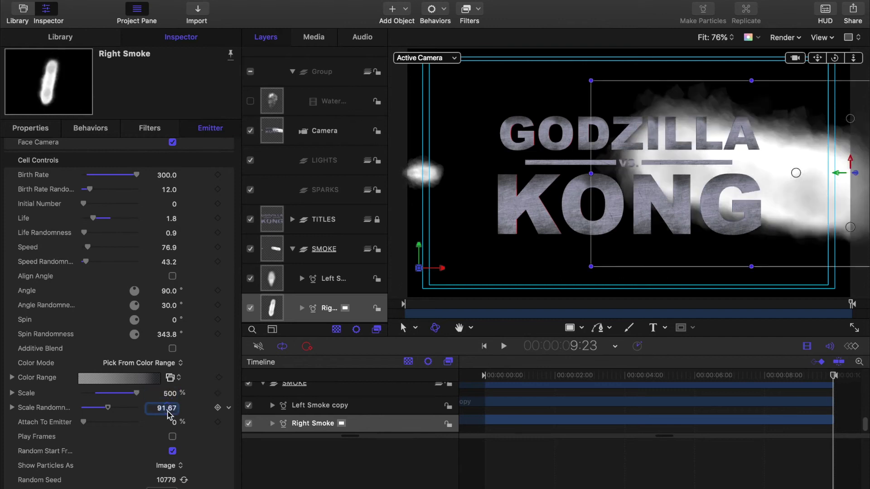
text(100)
key(Return)
Step: Return to the project start, switch the SMOKE group from 3D to 2D and scrub the first frames
key(Home)
drag(509, 378, 431, 363)
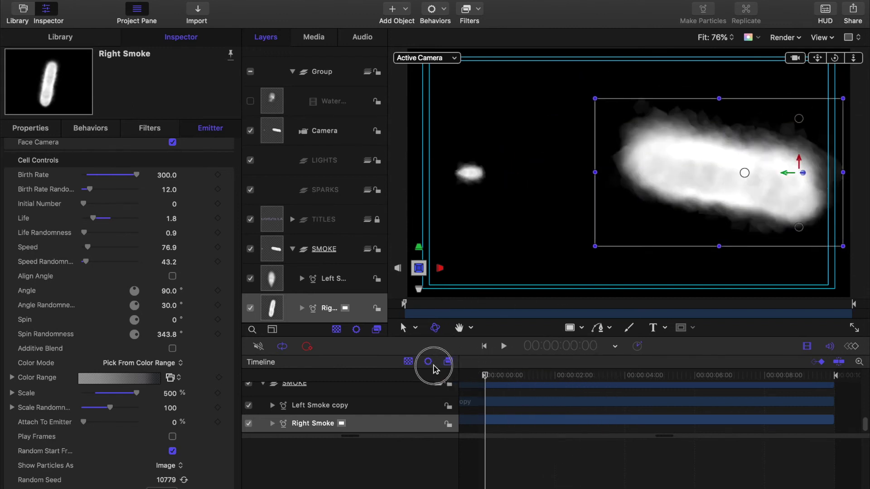
click(367, 250)
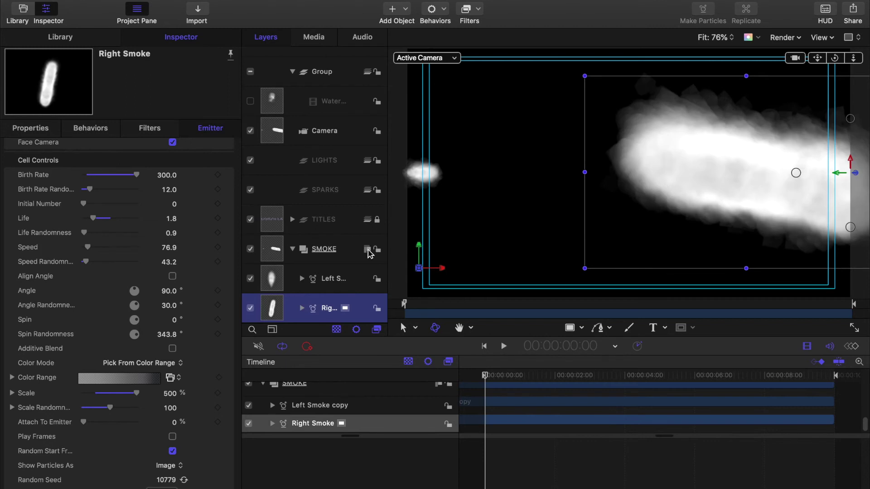
mouse_move(485, 372)
mouse_down()
mouse_move(660, 389)
mouse_move(495, 369)
mouse_move(486, 362)
mouse_move(501, 360)
mouse_move(486, 356)
mouse_move(491, 378)
mouse_up()
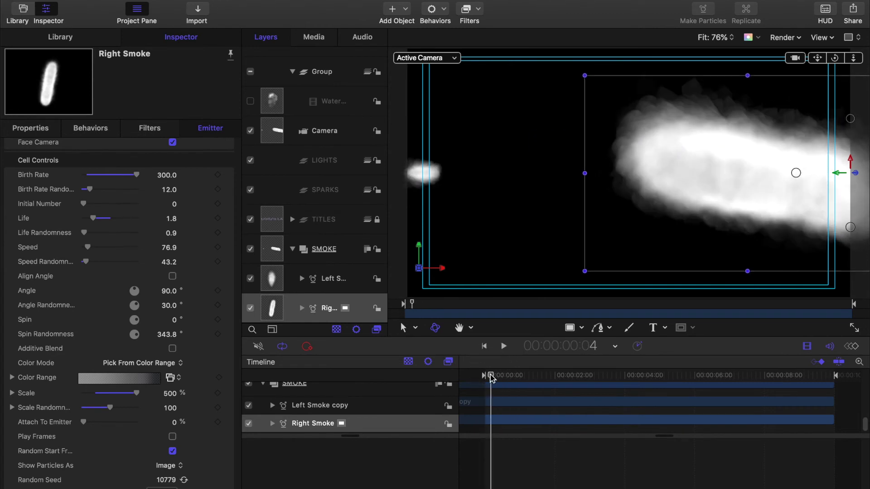
Step: Set Right Smoke's Emission Longitude and Emission Range both to 360°
scroll(115, 227, up, 5)
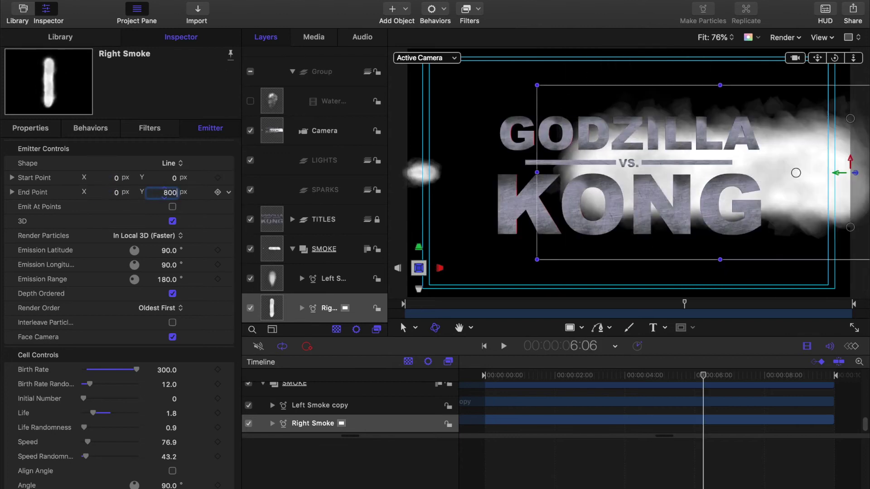
click(176, 267)
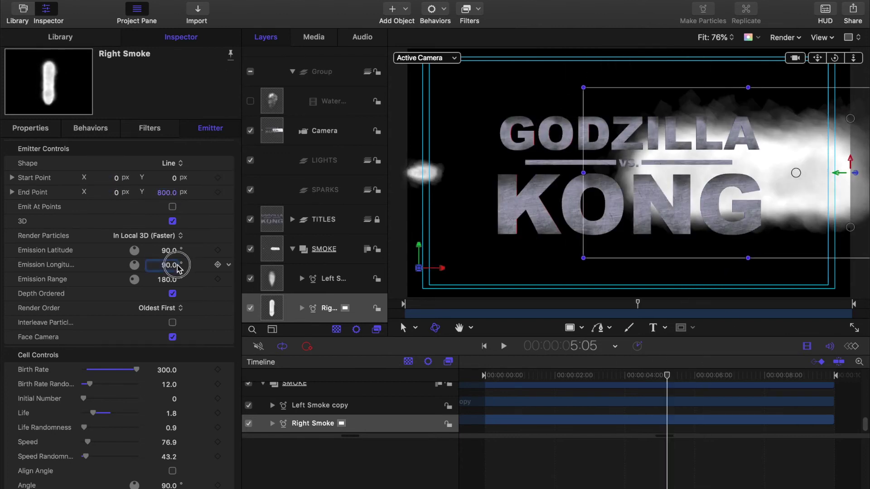
text(360)
key(Return)
click(173, 280)
text(360)
key(Return)
Step: Set Right Smoke's Life to 2, Life Randomness to 1 and Birth Rate Randomness to 30
scroll(173, 336, down, 2)
click(172, 390)
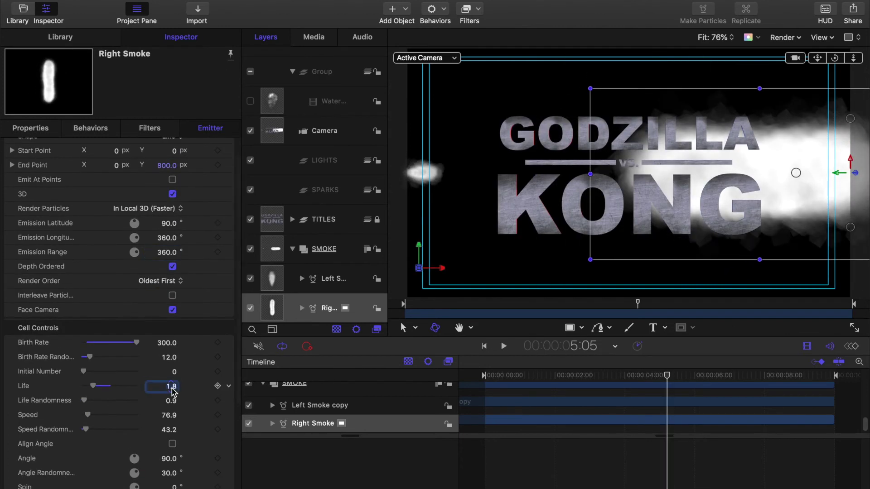
text(2)
key(Return)
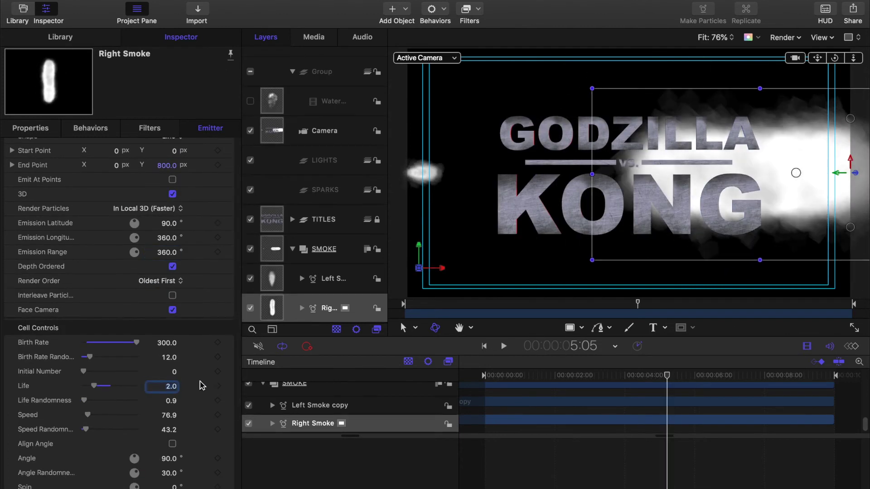
click(172, 401)
text(1)
click(171, 360)
text(30)
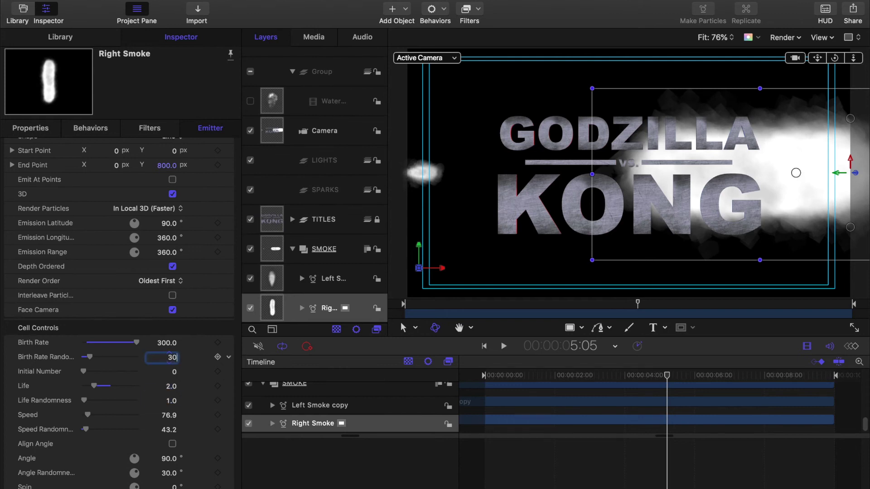
key(Return)
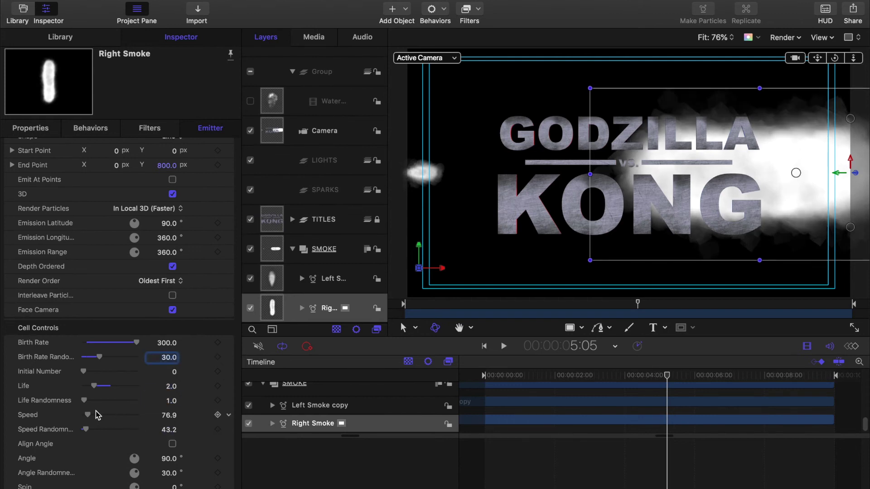
Step: Set Right Smoke's Speed to 300 and Speed Randomness to 30, and scrub the timeline to check the smoke
click(169, 415)
text(300)
key(Return)
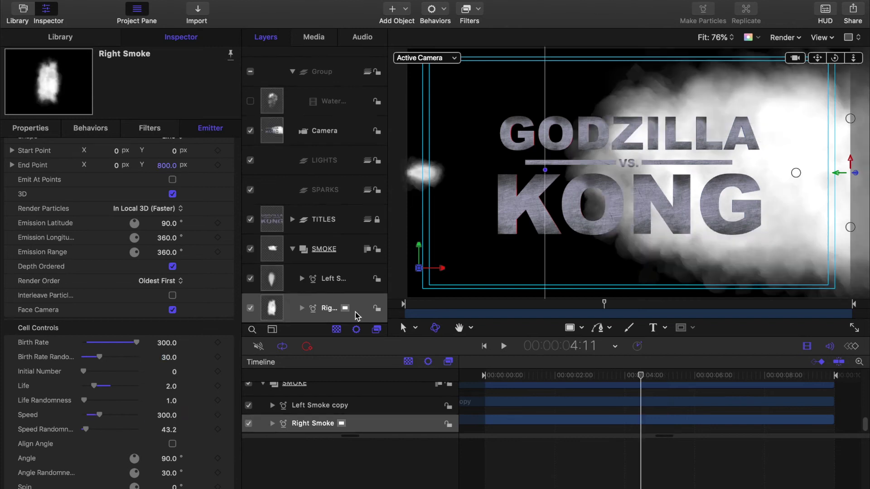
click(171, 431)
text(30)
key(Return)
drag(641, 375, 724, 369)
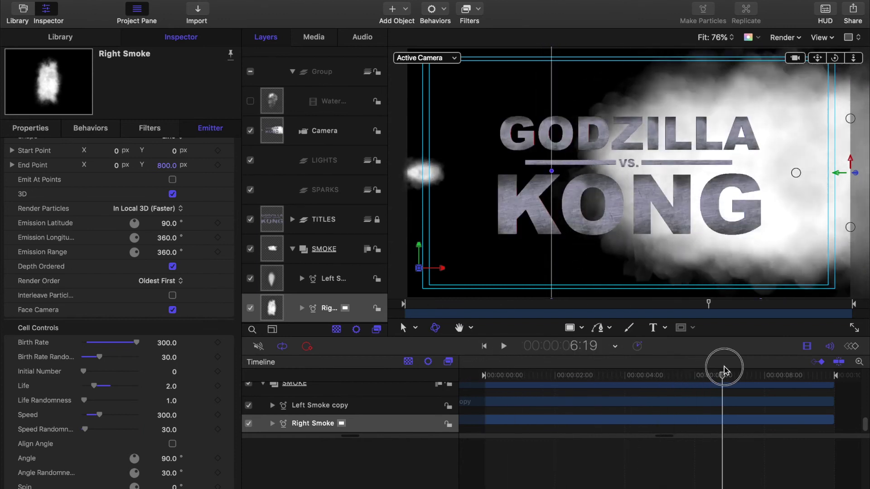
click(484, 347)
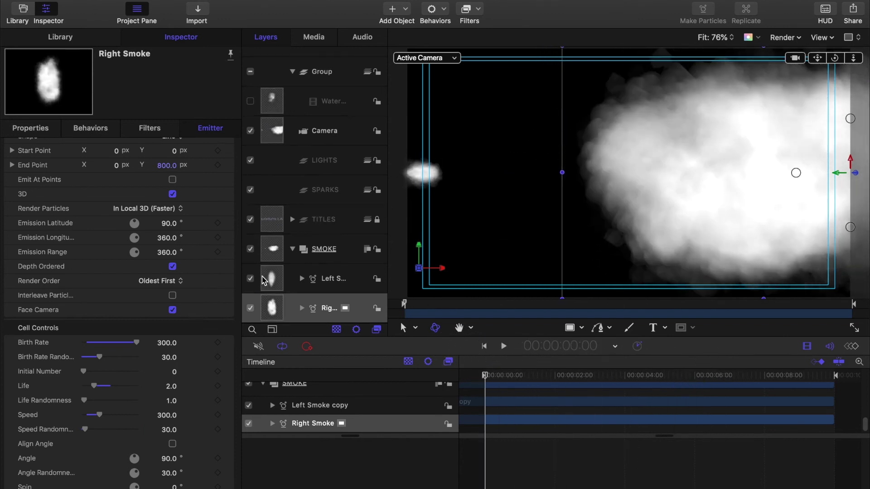
Step: Delete the Left Smoke copy emitter and duplicate Right Smoke to replace it
click(266, 281)
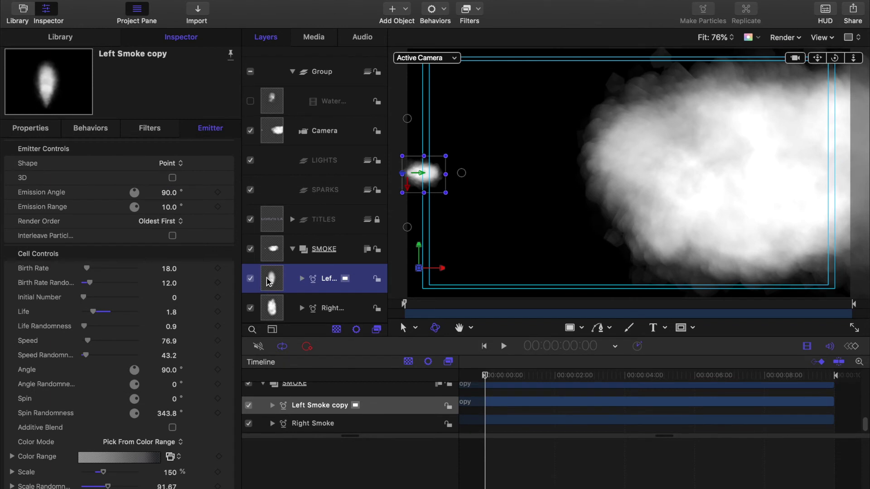
key(Delete)
click(270, 299)
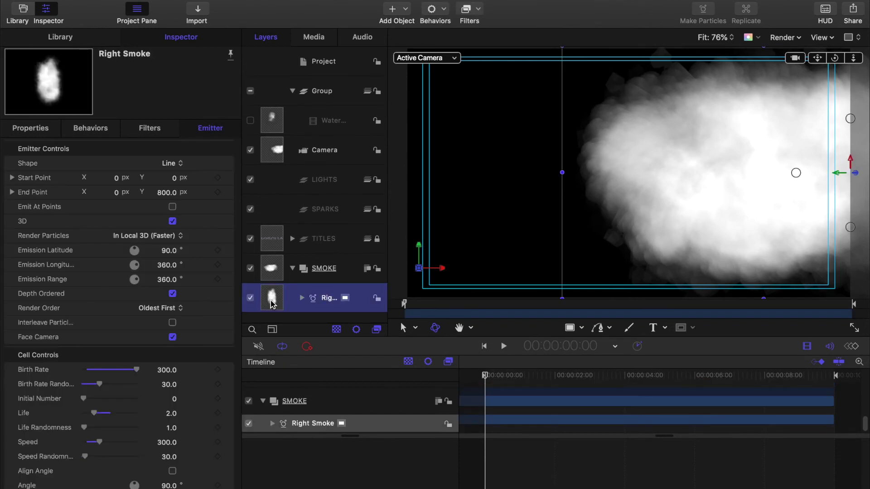
key(super+d)
Step: Set the duplicated emitter's X position to -960 px and its rotation to 270°
click(41, 127)
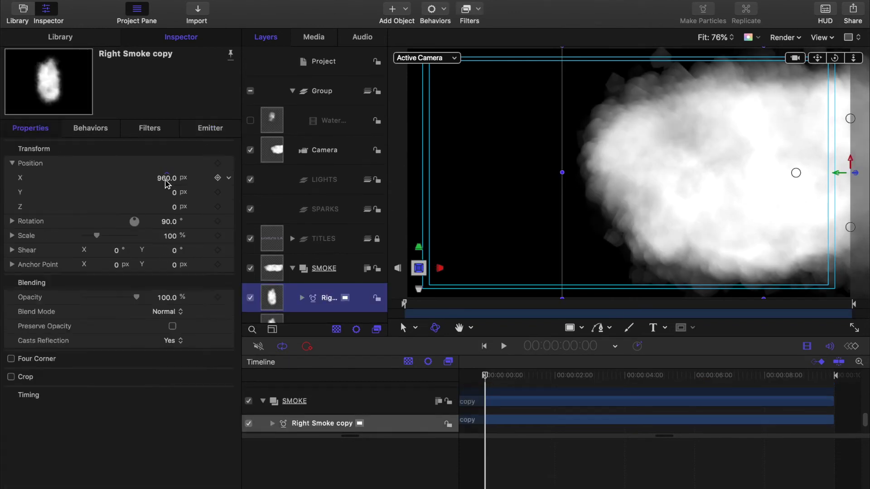
click(169, 179)
text(-)
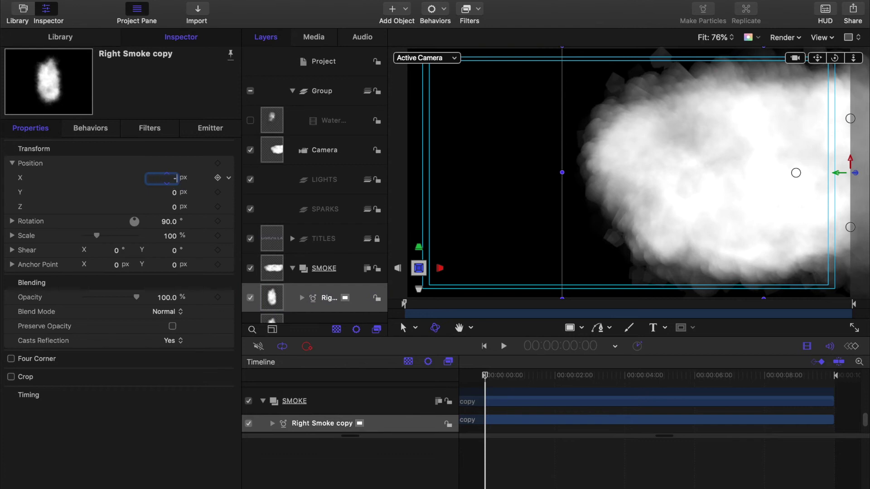
text(960.0)
key(Return)
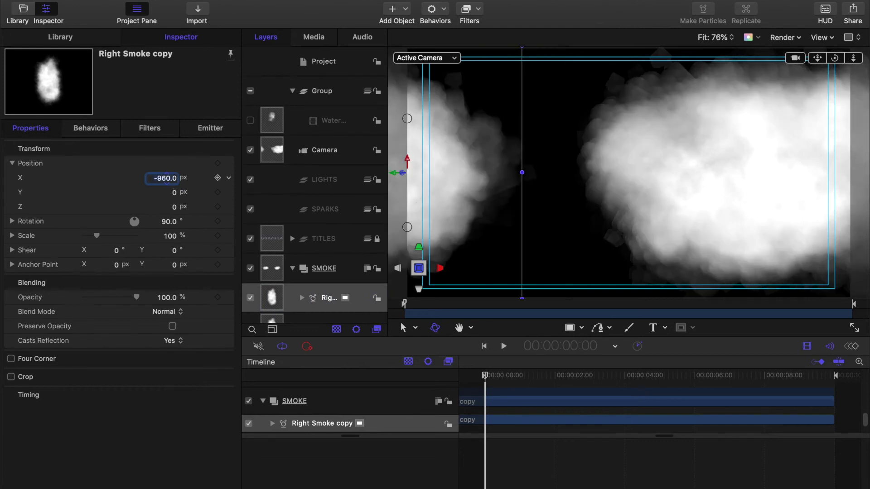
click(169, 221)
text(270)
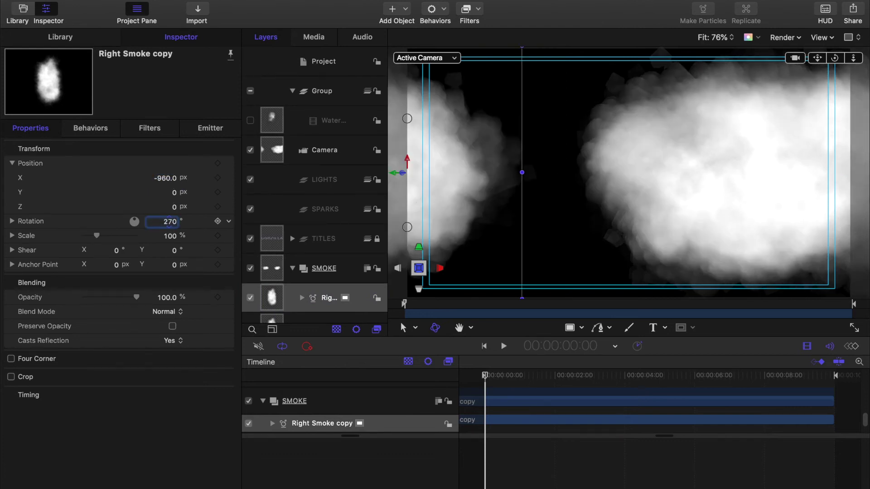
key(Return)
Step: Rename the duplicated emitter to Left Smoke copy
click(210, 128)
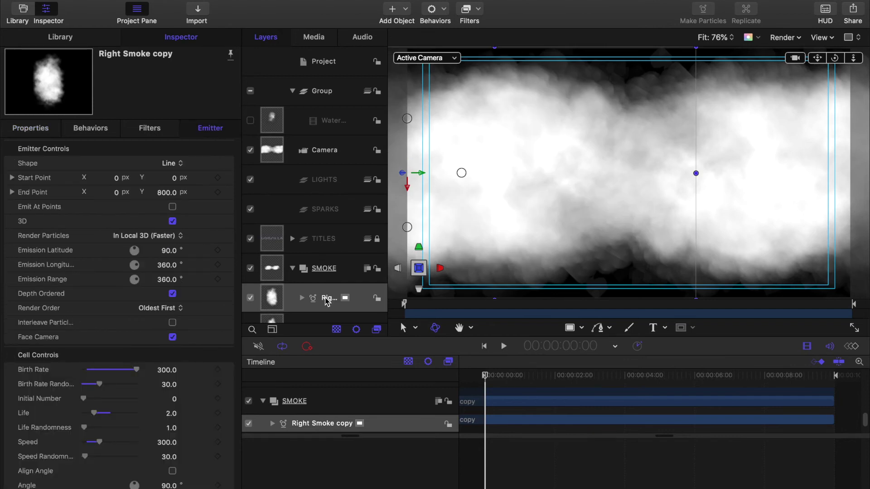
double_click(326, 299)
text(Left)
key(Return)
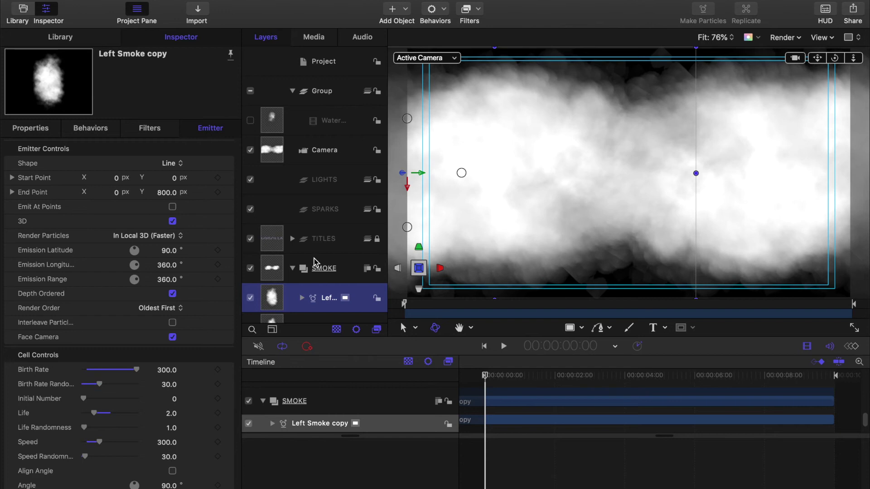
Step: Change the starting color of Left Smoke copy's Color Range gradient from white to bright turquoise
scroll(145, 358, down, 10)
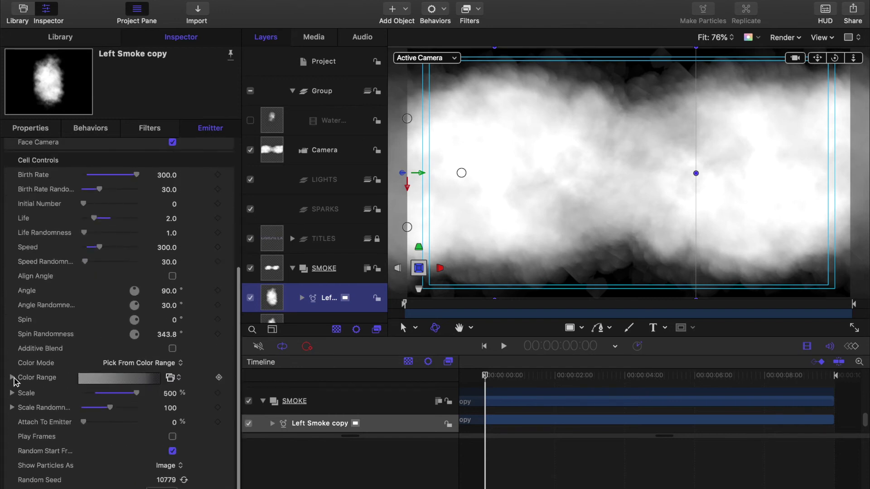
click(11, 379)
click(12, 433)
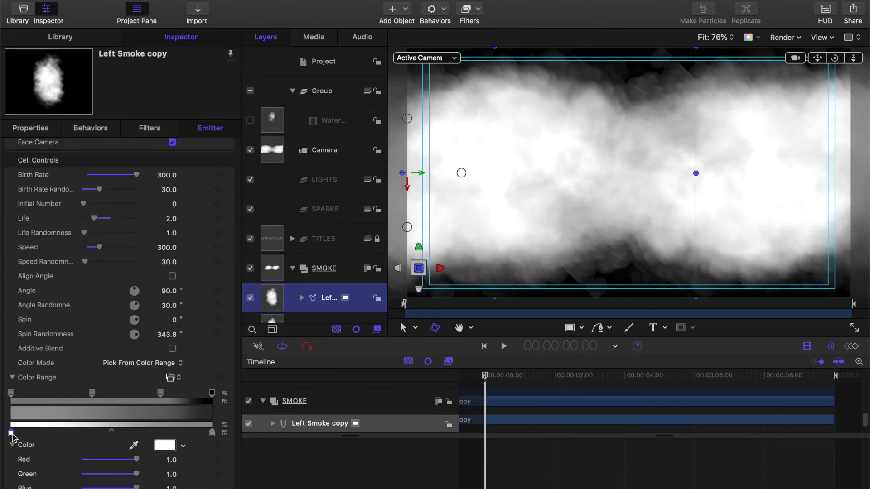
click(161, 446)
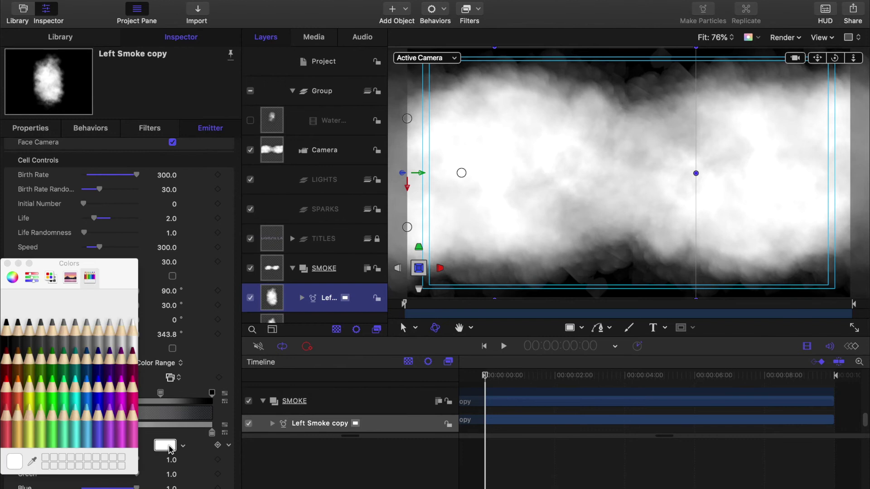
click(76, 385)
key(Escape)
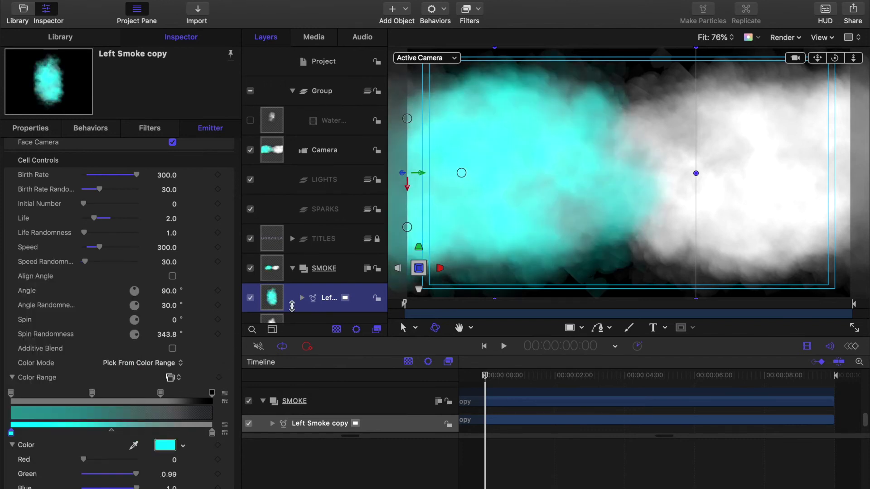
Step: Change the starting color of Right Smoke's Color Range gradient from white to red
scroll(292, 298, down, 2)
click(271, 308)
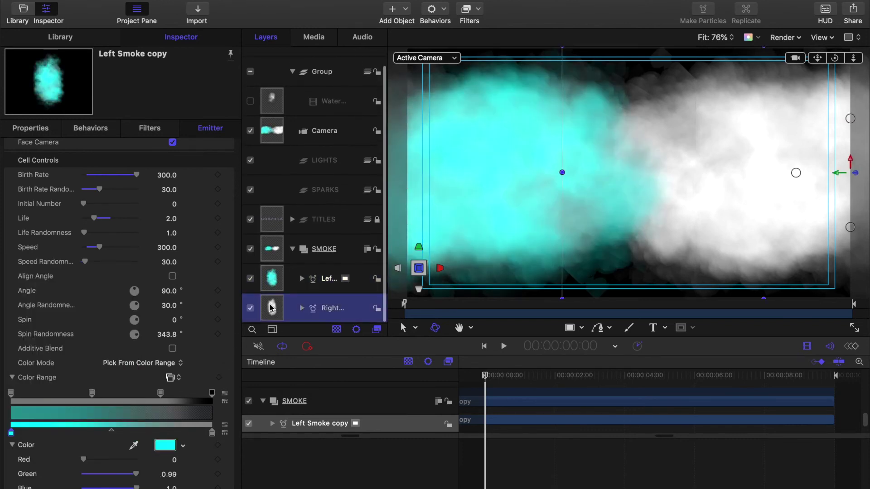
scroll(68, 363, down, 5)
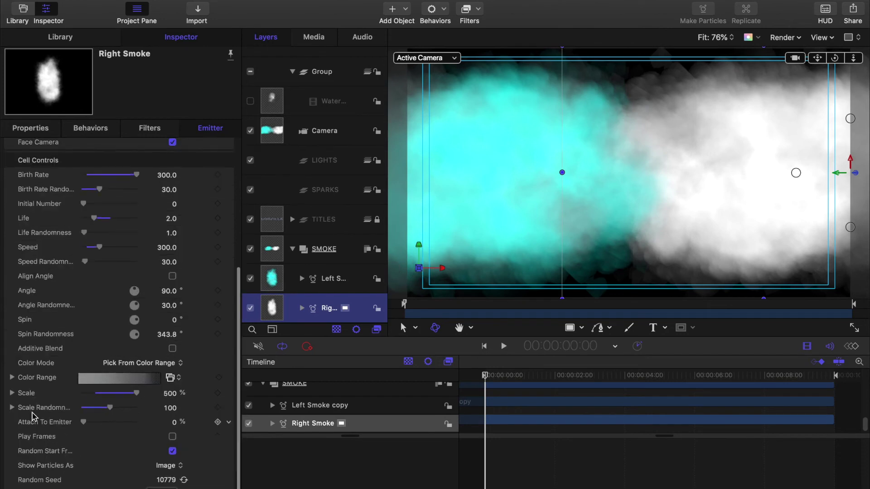
click(11, 378)
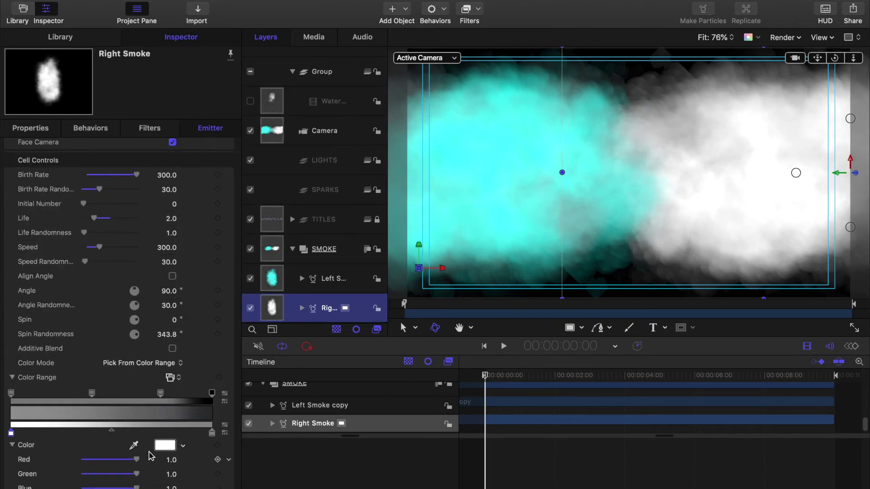
click(163, 446)
click(40, 398)
Step: Play back the colored smoke, lock the SMOKE group and collapse it in the layer list
key(space)
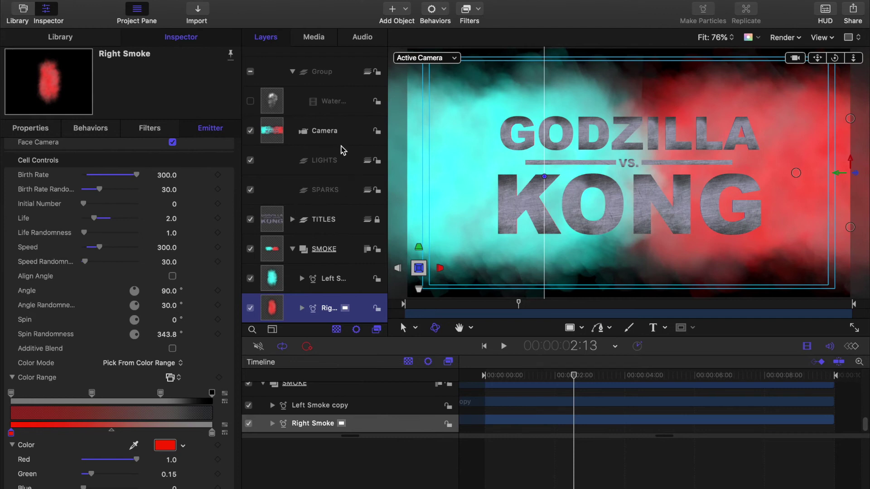
click(377, 251)
click(292, 249)
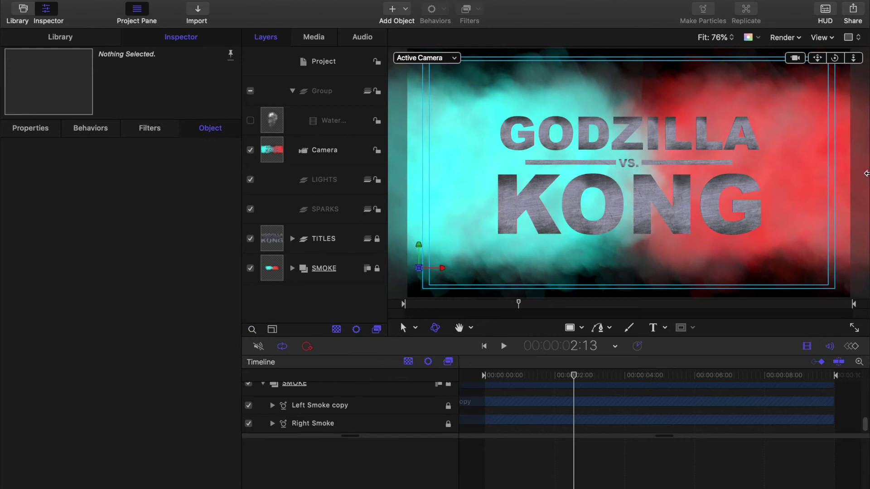
Step: With the SPARKS group selected, search the library's Content category for "spa"
click(347, 210)
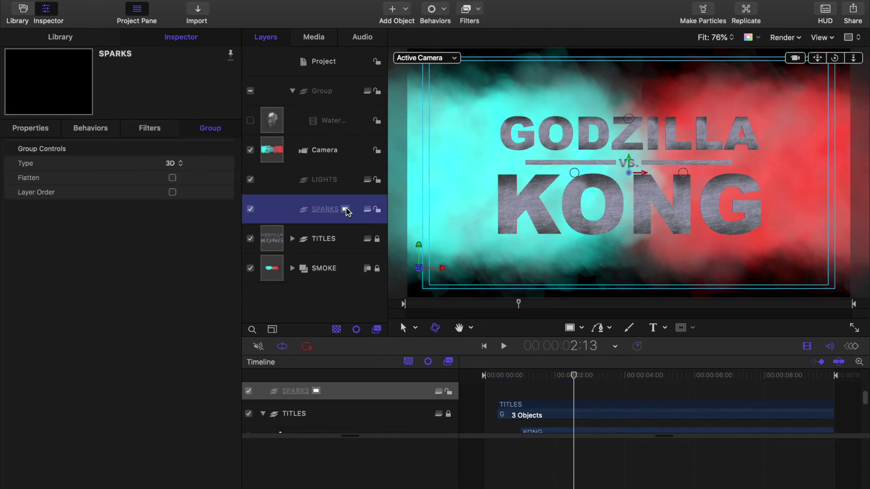
click(72, 36)
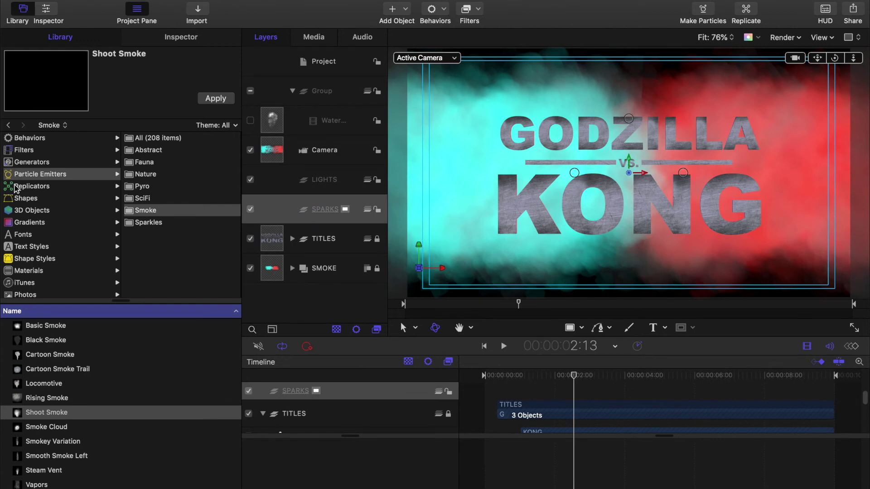
scroll(31, 295, down, 3)
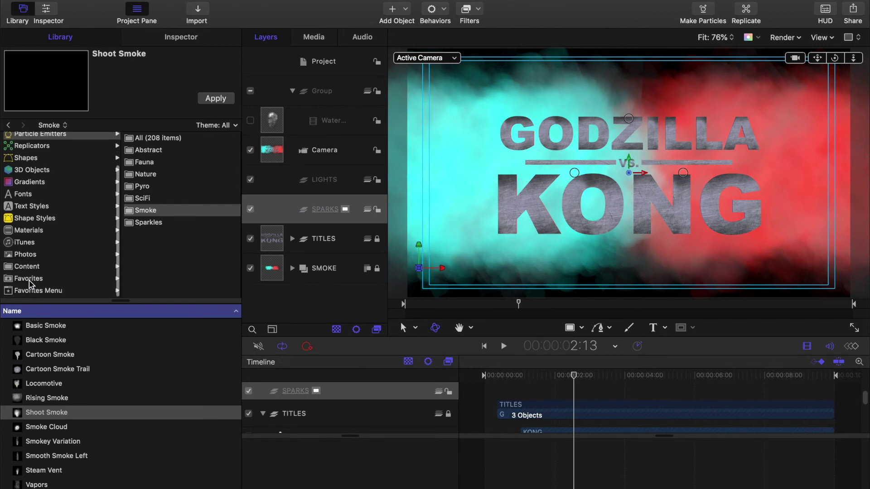
click(10, 271)
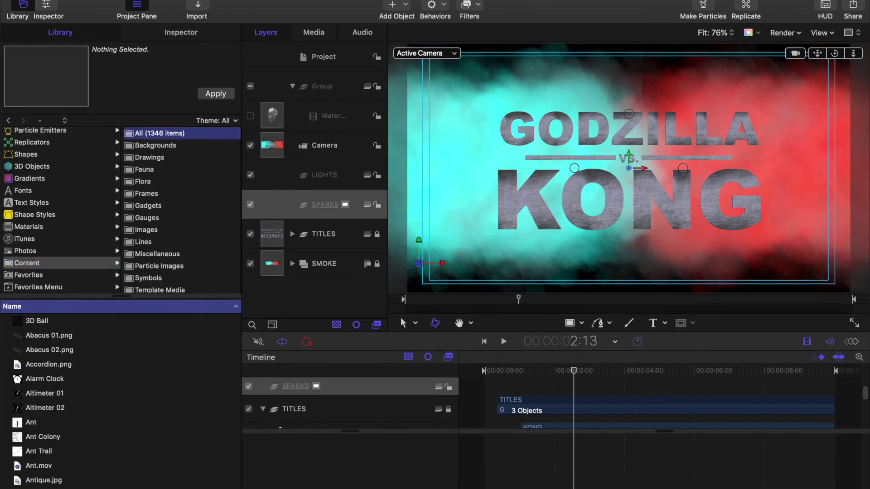
text(spa)
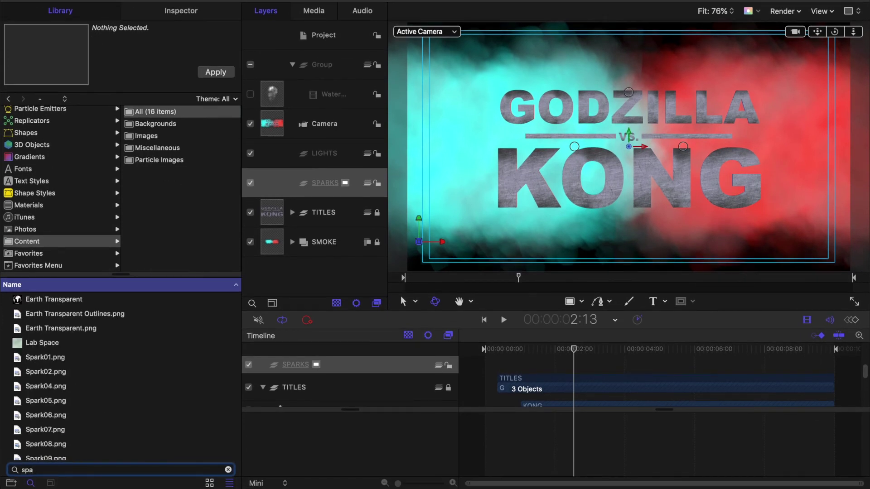
Step: Preview the spark images in the search results and add Spark07.png to the SPARKS group
click(18, 370)
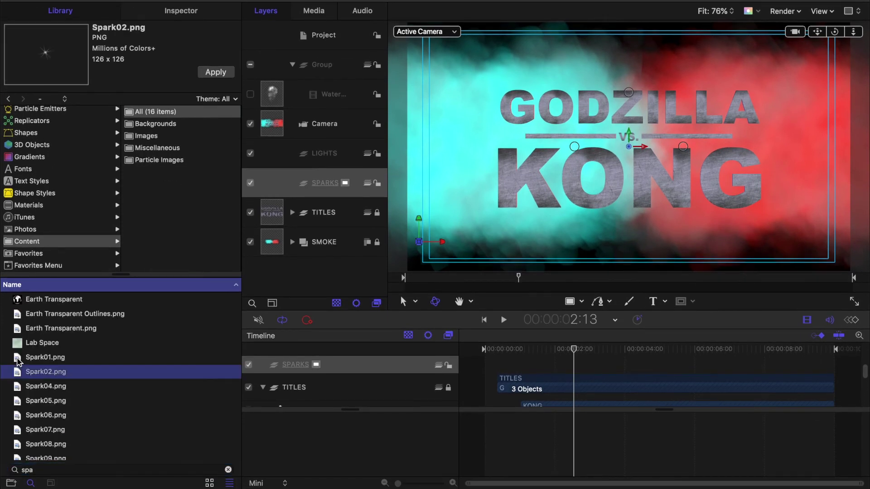
key(Down)
key(Up)
key(Down)
key(Down)
key(Down)
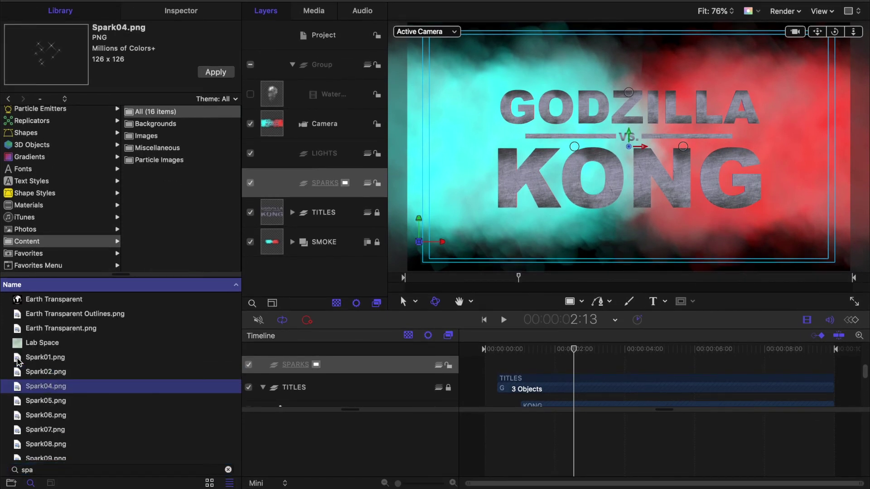
key(Down)
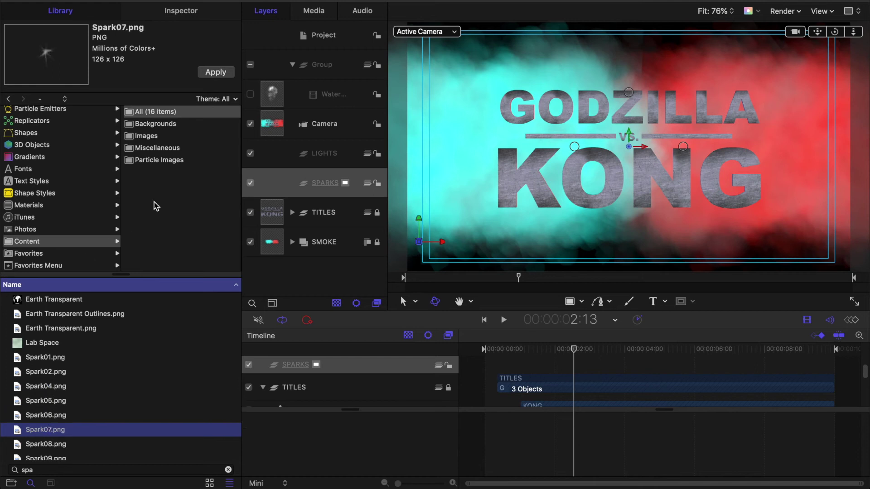
click(220, 73)
Step: Move Spark07's start to the project's first frame, make a particle emitter from it and scrub to 4:21
key(Home)
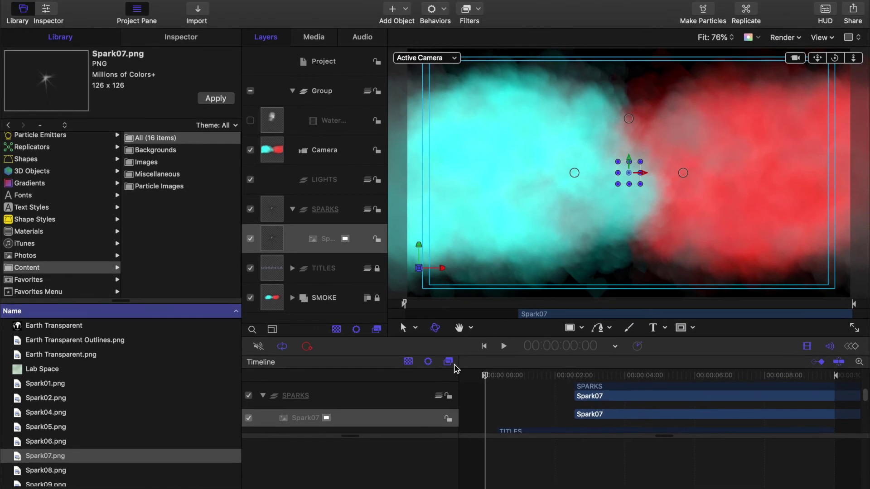
key(shift+[)
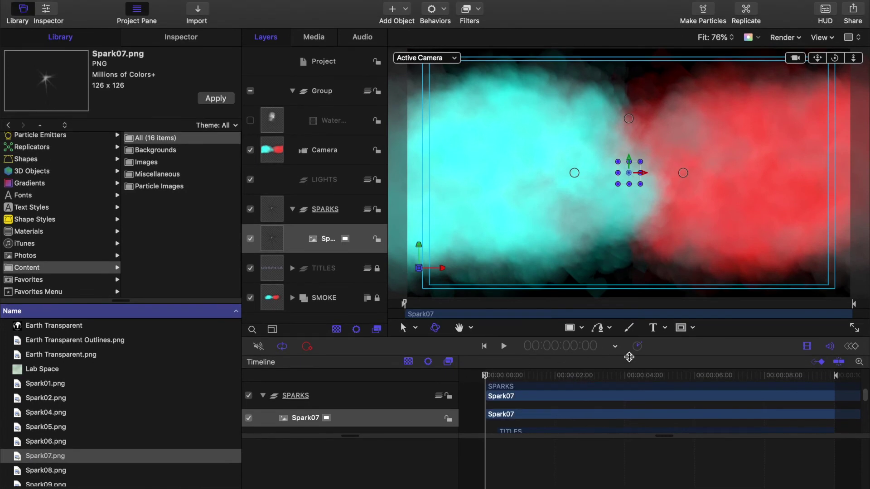
key(e)
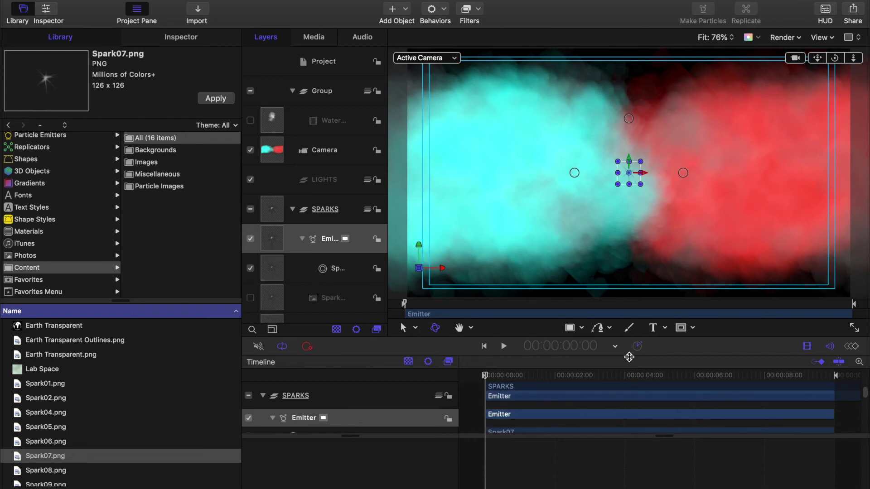
drag(502, 376, 656, 423)
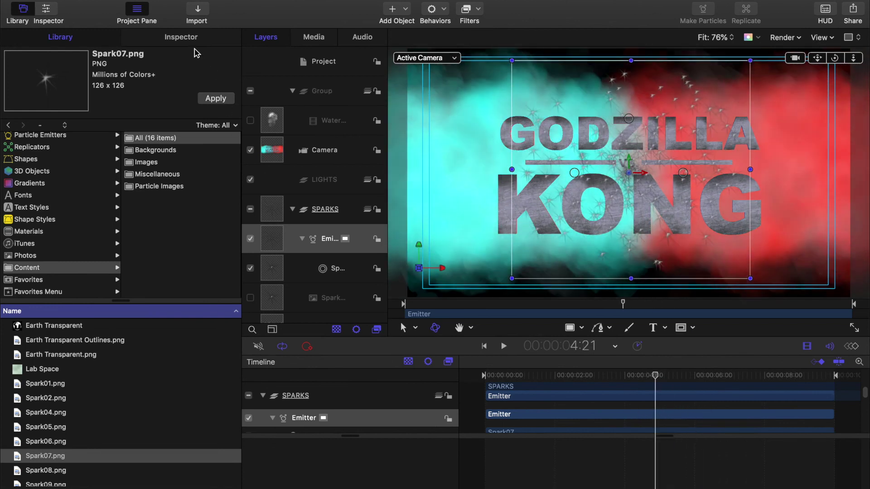
Step: Change the spark emitter's shape to Line
click(189, 37)
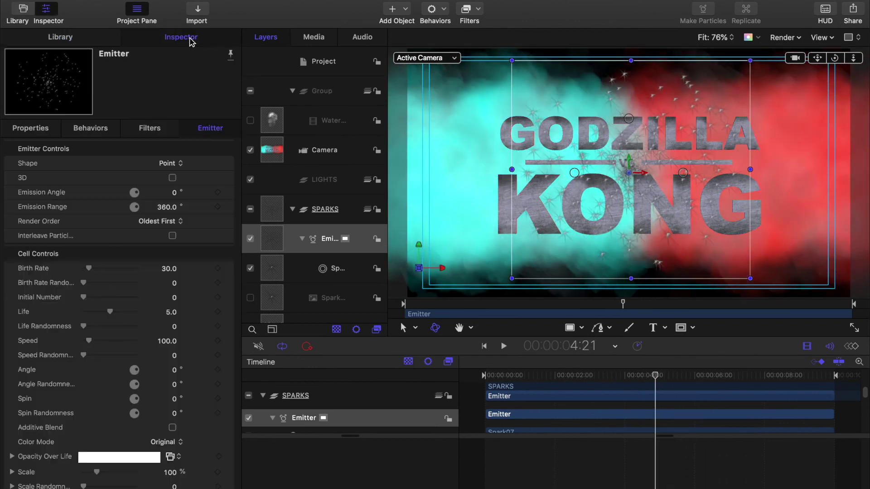
click(167, 163)
click(167, 174)
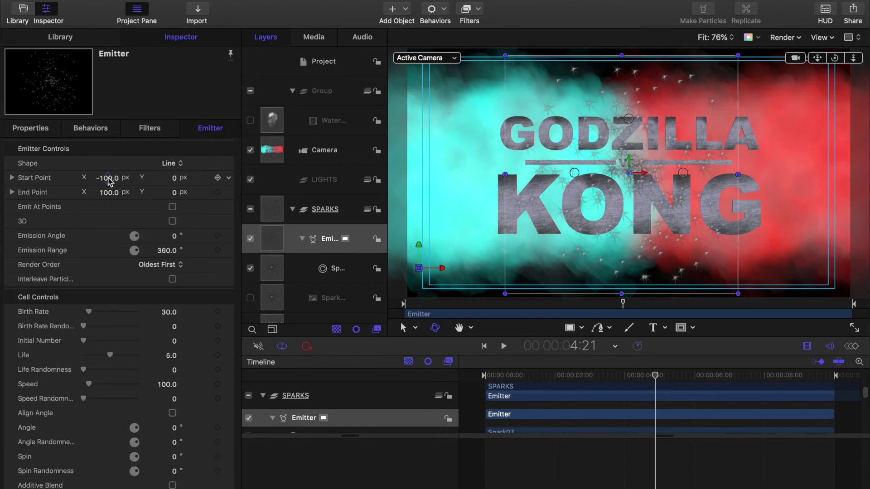
Step: Set the emitter line's start point to X 900, Y -600 px and its end point X to -900 px
click(108, 178)
text(900)
key(Return)
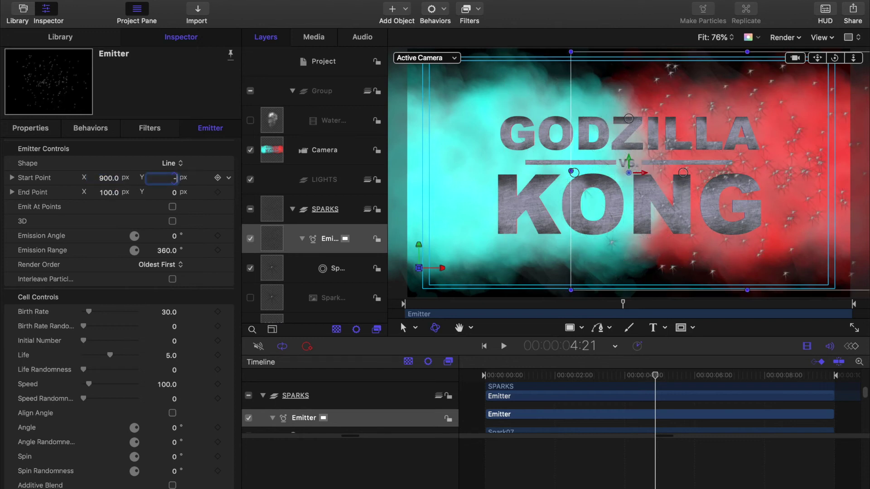
key(Return)
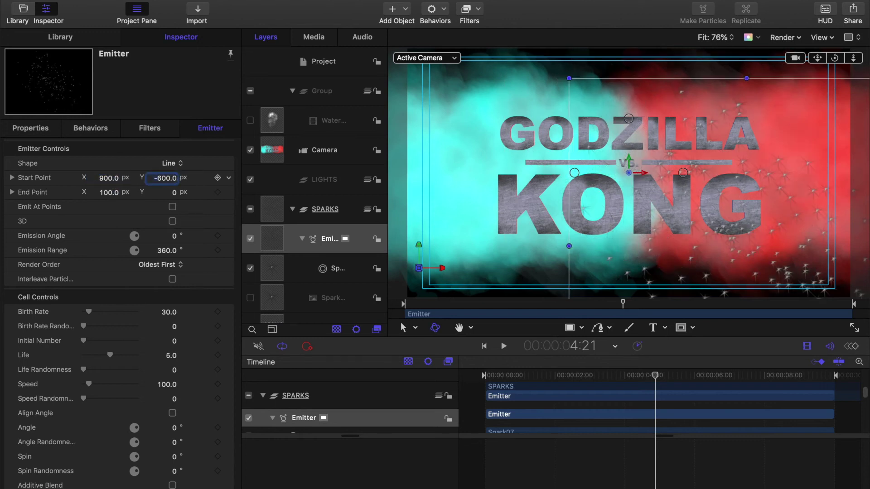
click(110, 194)
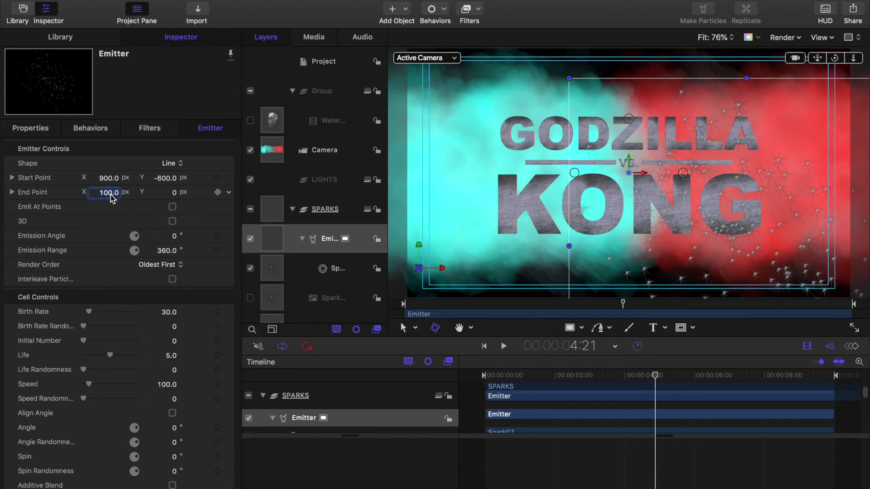
text(-900)
key(Return)
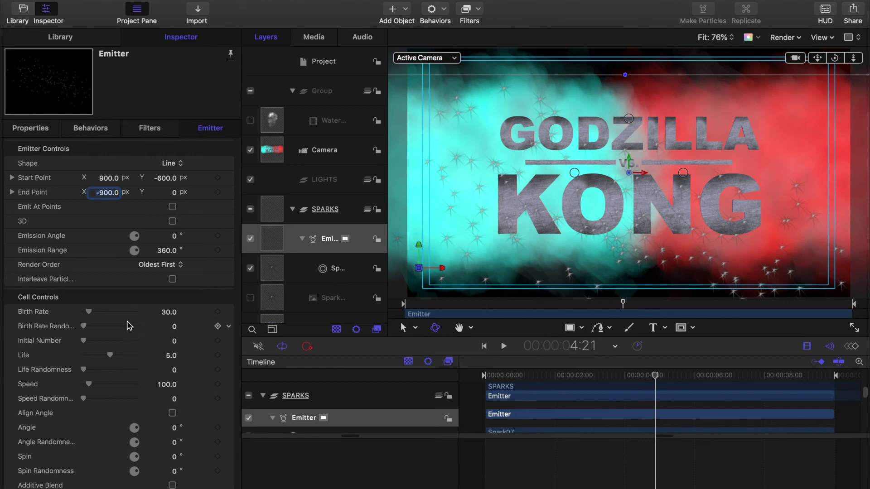
Step: Set the spark emitter's birth rate to 5, birth rate randomness to 5 and life randomness to 10
click(168, 312)
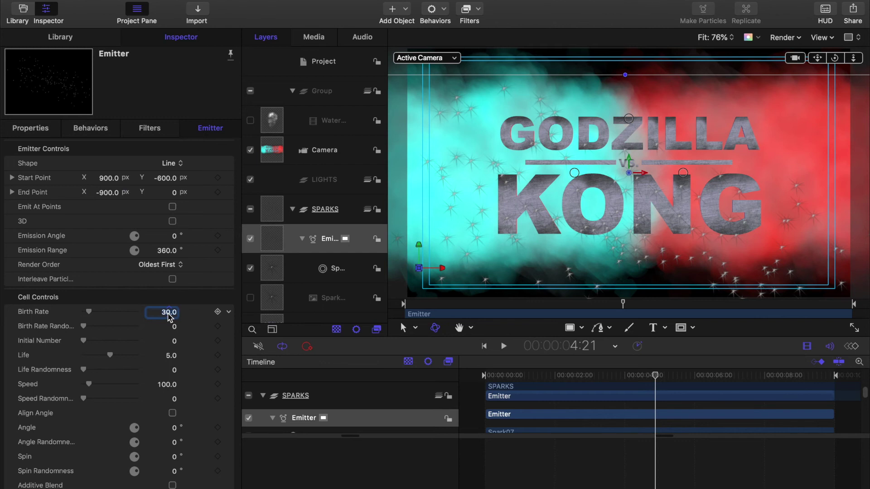
text(5)
key(Return)
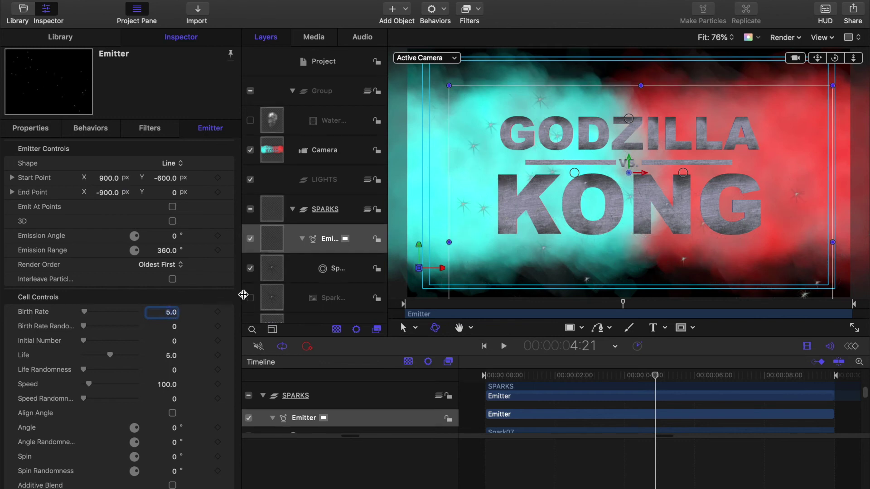
click(177, 327)
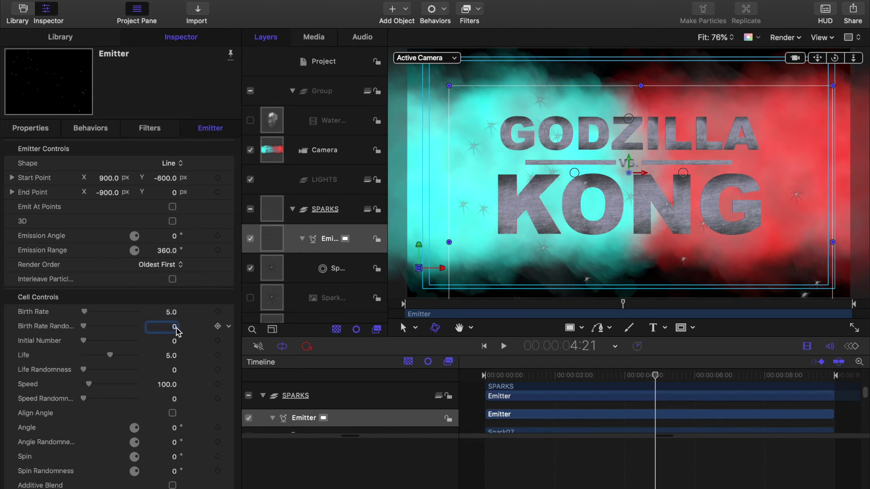
text(5)
click(177, 371)
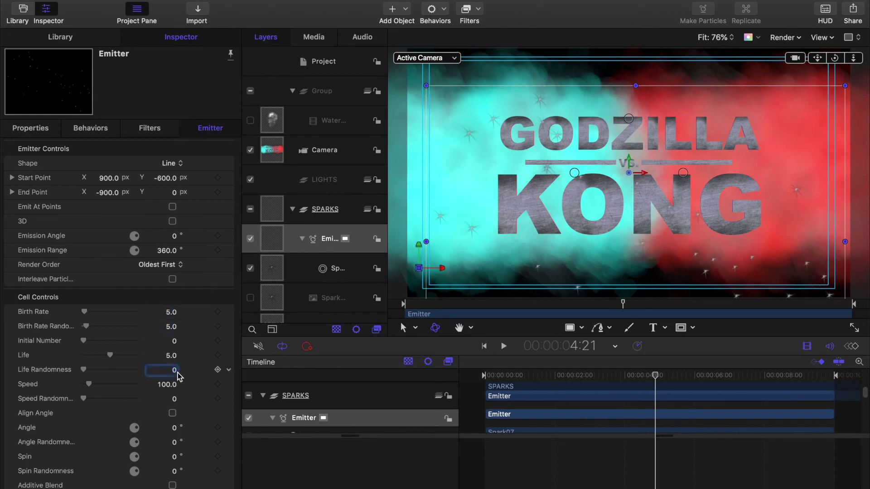
key(Return)
Step: Set the sparks' spin and spin randomness to 180° each
scroll(175, 352, down, 5)
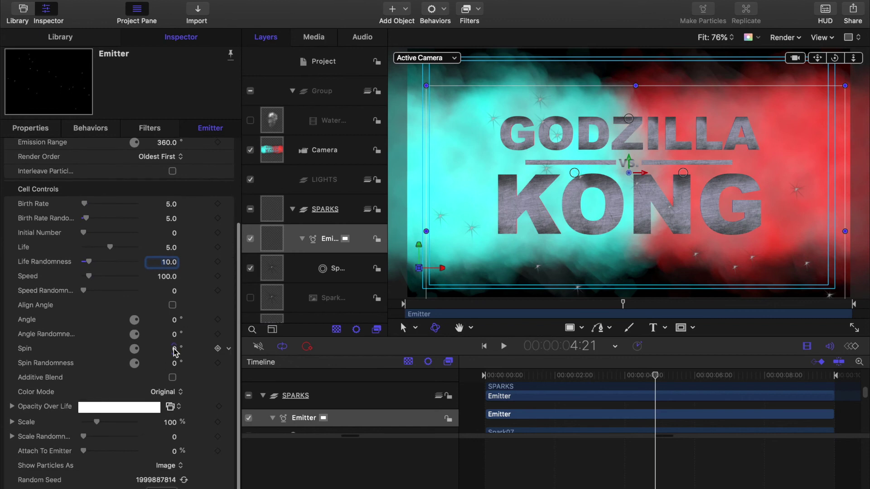
click(175, 350)
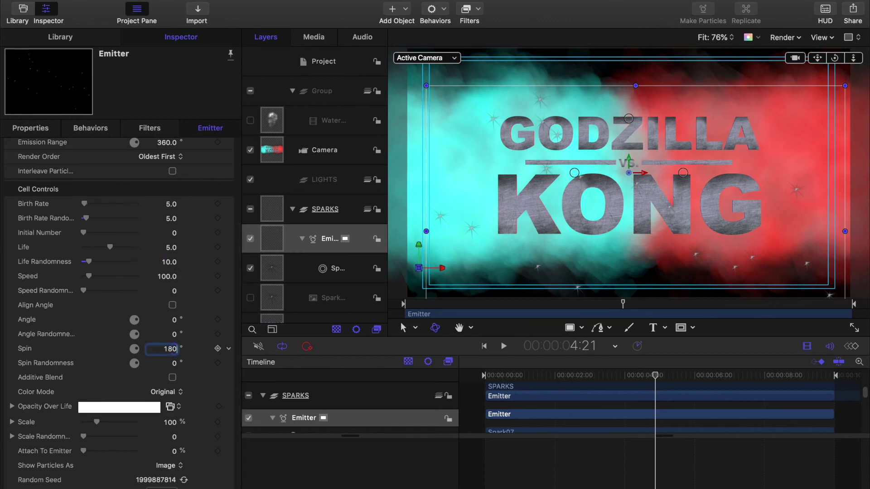
key(Return)
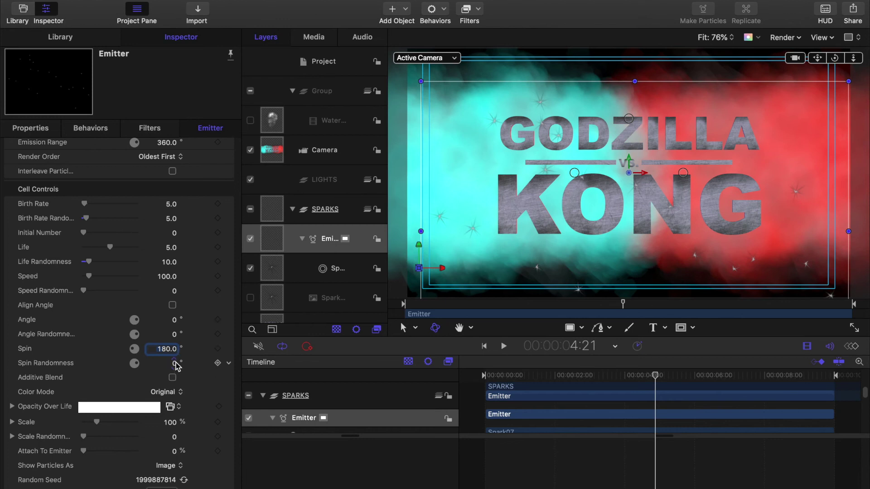
click(175, 365)
text(180)
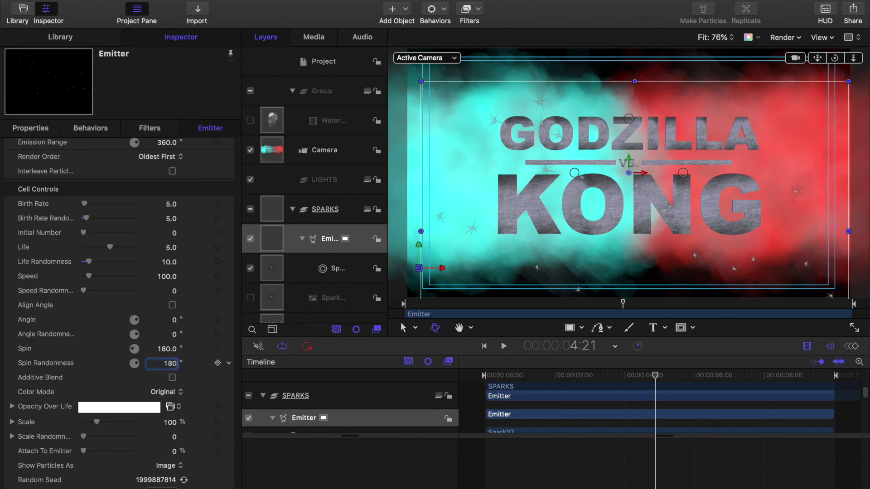
key(Return)
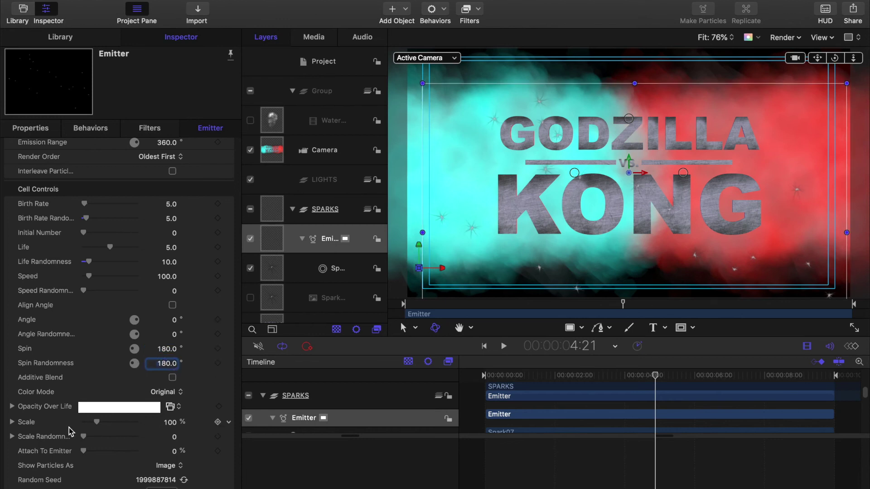
Step: Set the sparks' color mode to Over Life and apply an orange-yellow preset gradient to Color Over Life
click(175, 397)
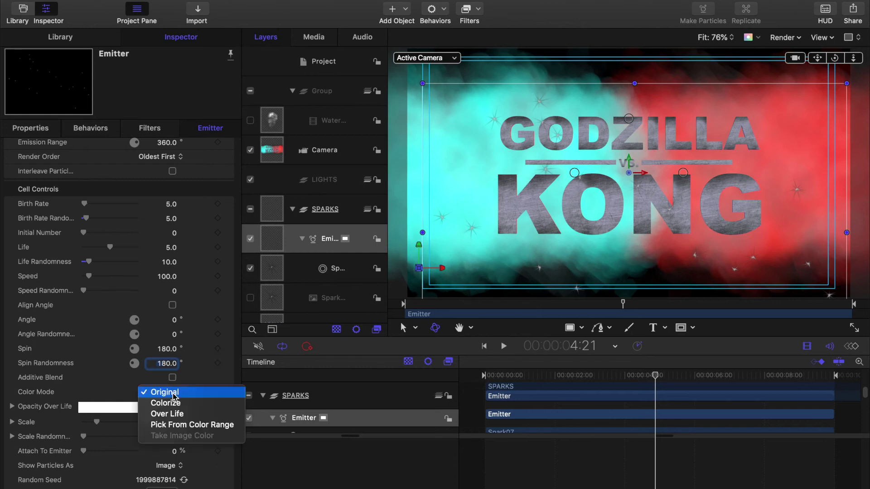
click(174, 414)
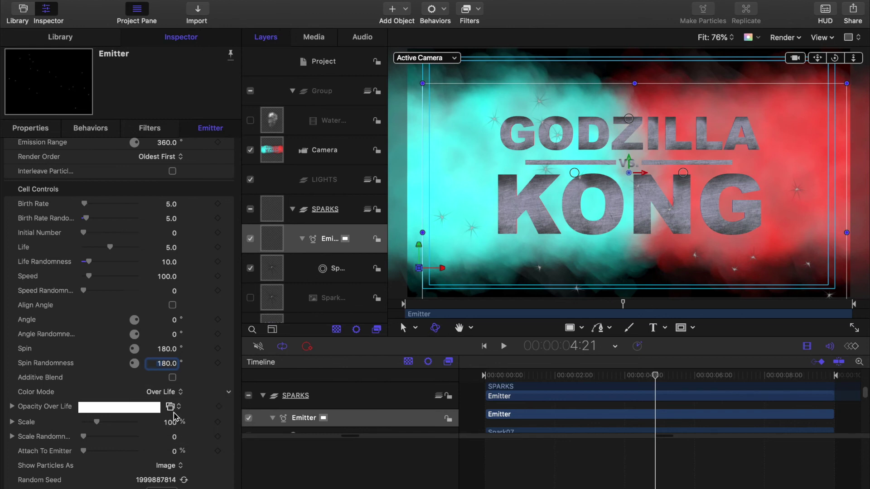
click(170, 407)
click(191, 295)
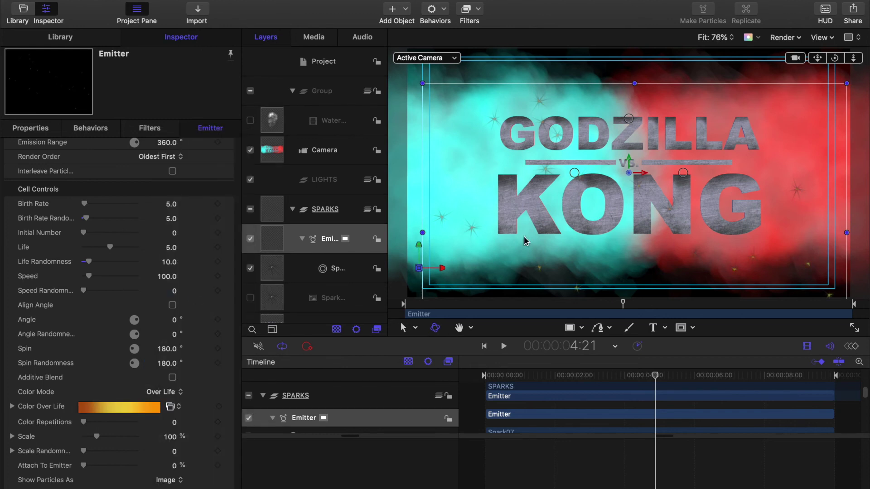
Step: Set the sparks' scale to 50% and scale randomness to 50, and play back the animation from the start
scroll(66, 441, down, 1)
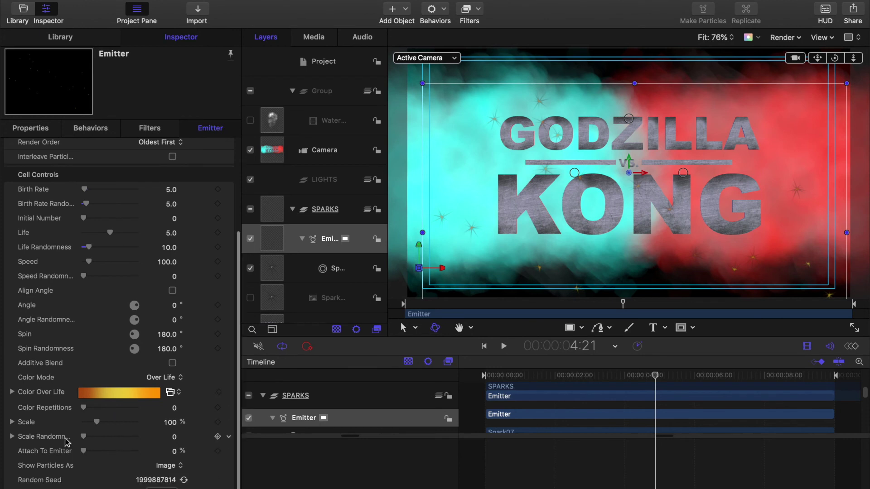
drag(172, 422, 171, 422)
click(172, 439)
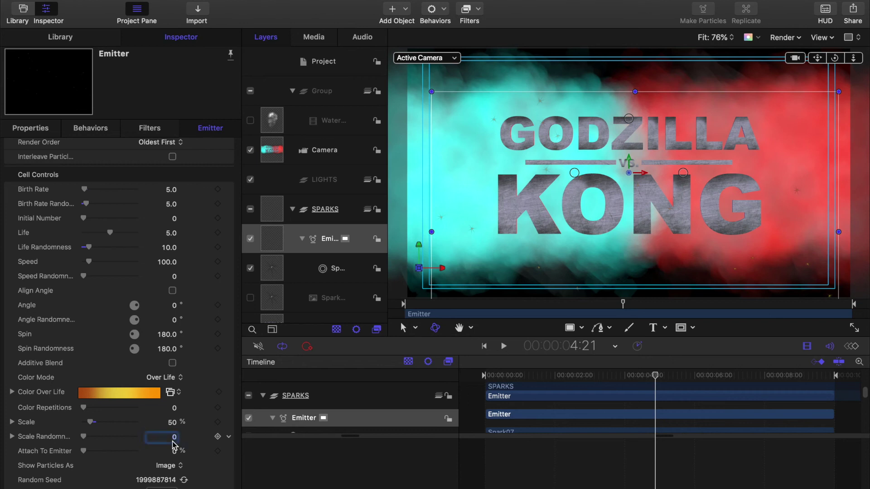
text(50)
key(Return)
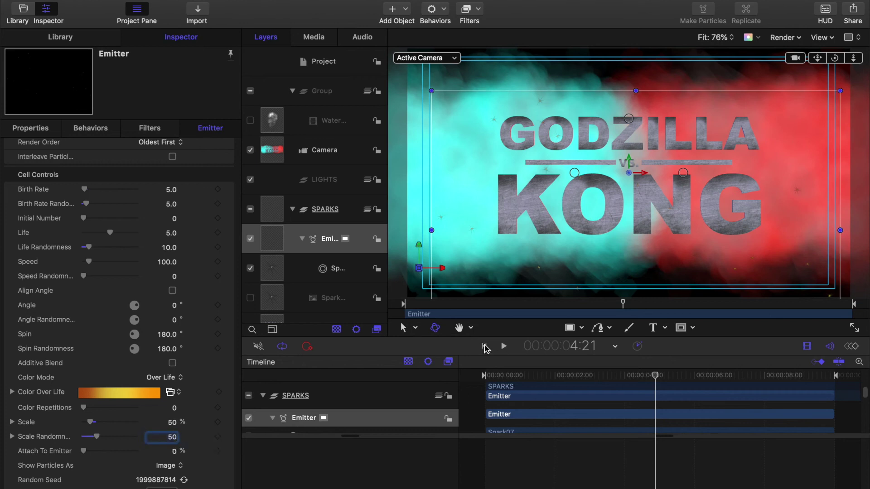
click(484, 346)
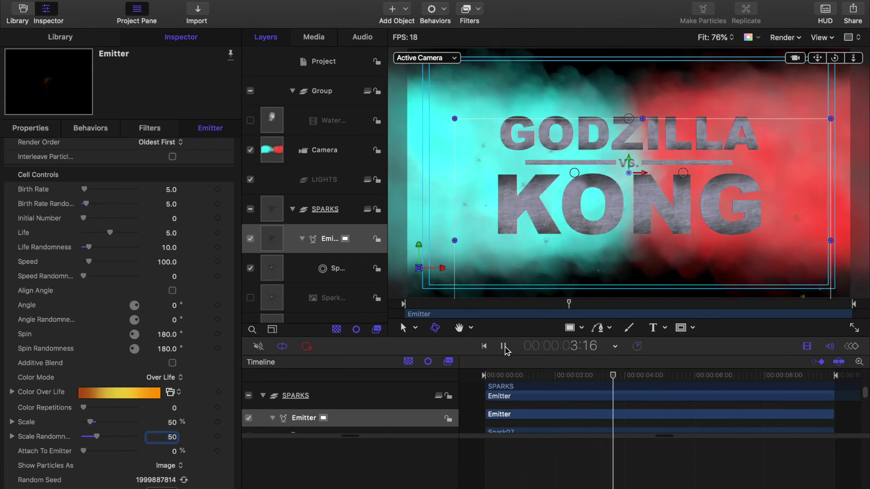
click(504, 346)
Step: Add three lights to the project and rename them Blue, Neutral and Red
click(338, 180)
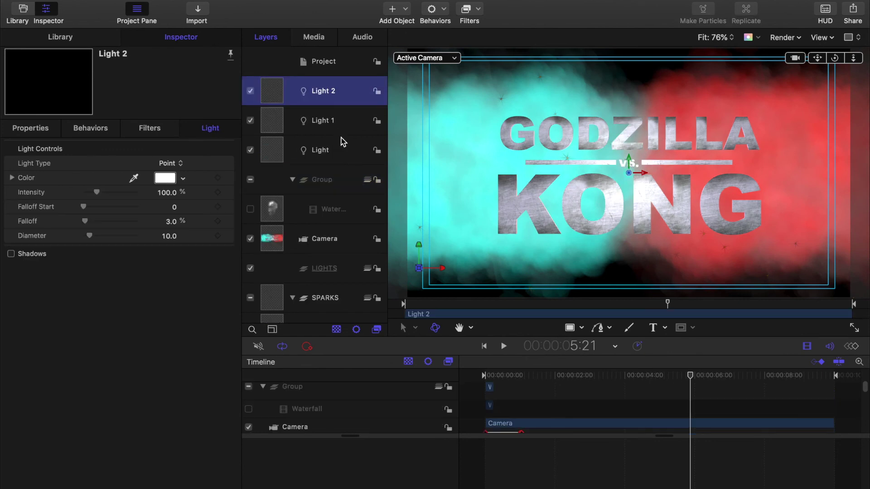
click(323, 154)
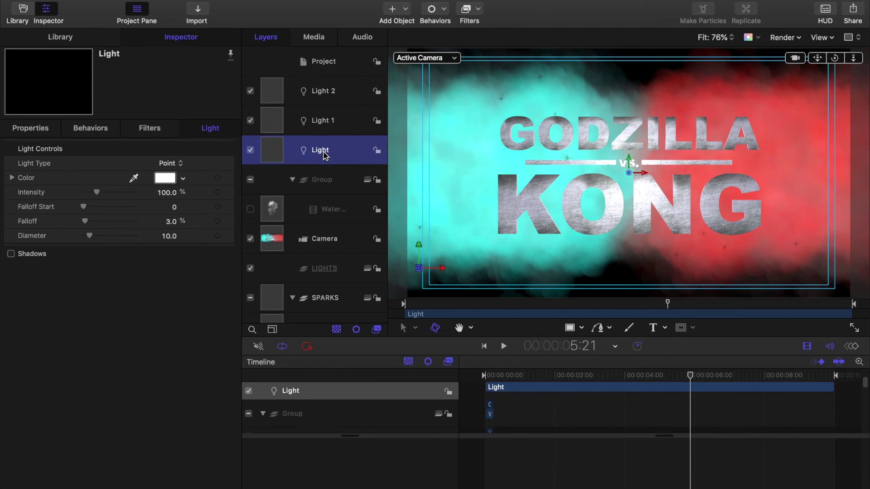
double_click(323, 152)
text(Blue)
double_click(321, 120)
triple_click(321, 121)
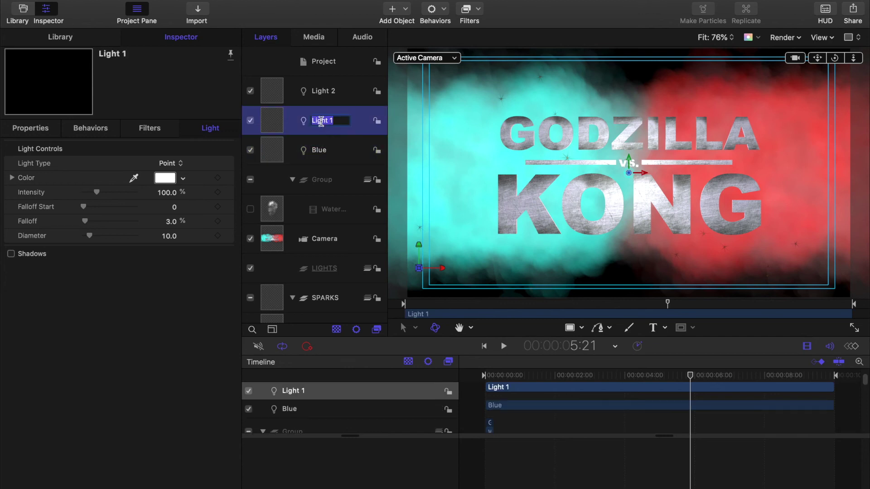
text(Neutral)
key(Return)
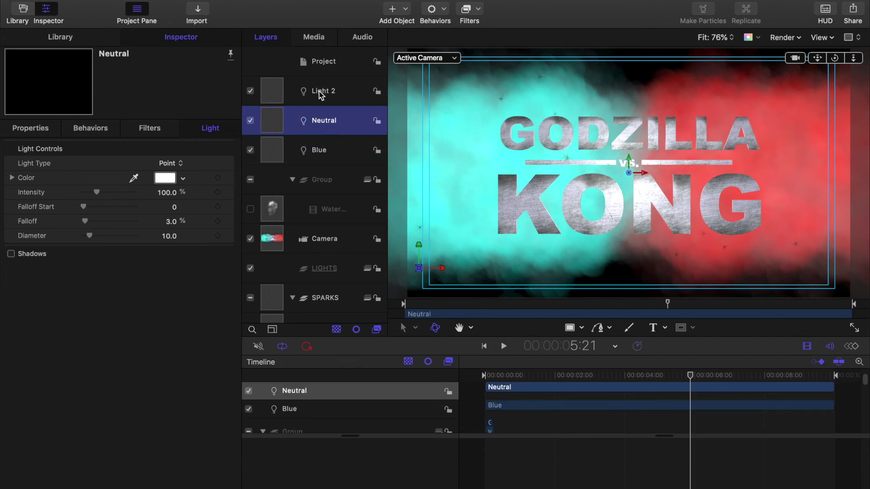
triple_click(321, 94)
text(Red)
Step: Set the Blue light's color to turquoise and its X position to -700 px
click(319, 150)
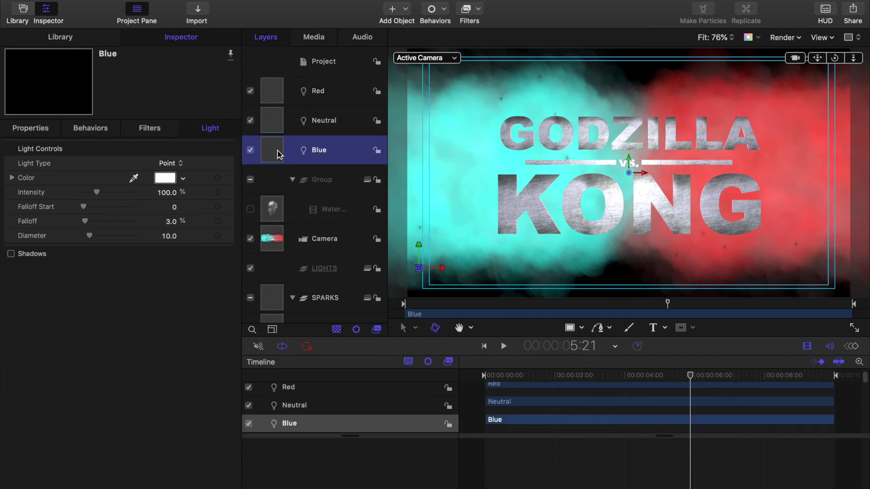
click(161, 182)
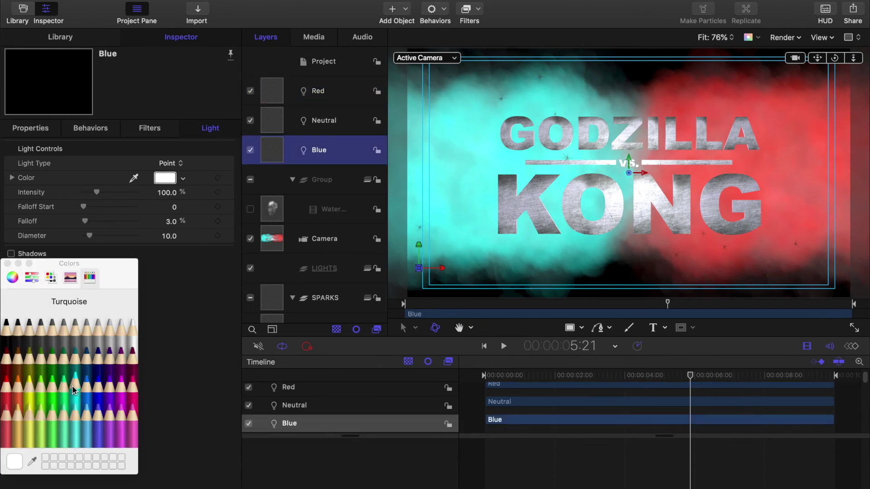
click(68, 381)
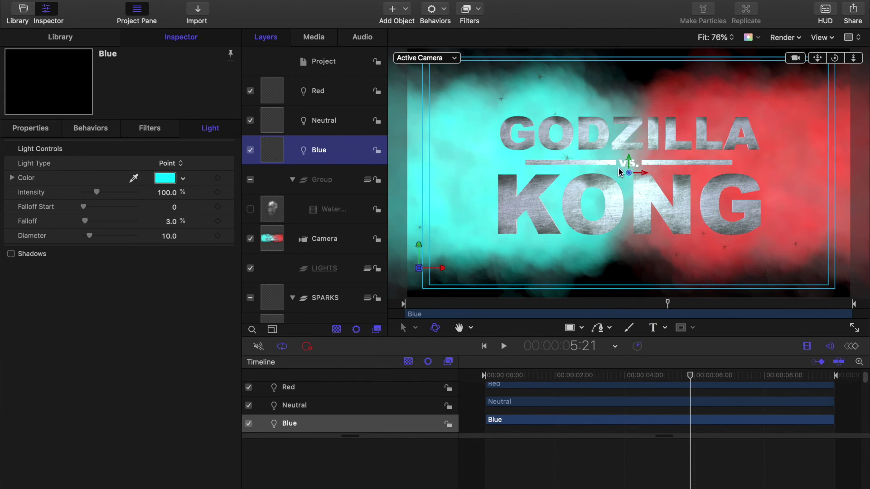
drag(645, 176, 473, 174)
click(30, 128)
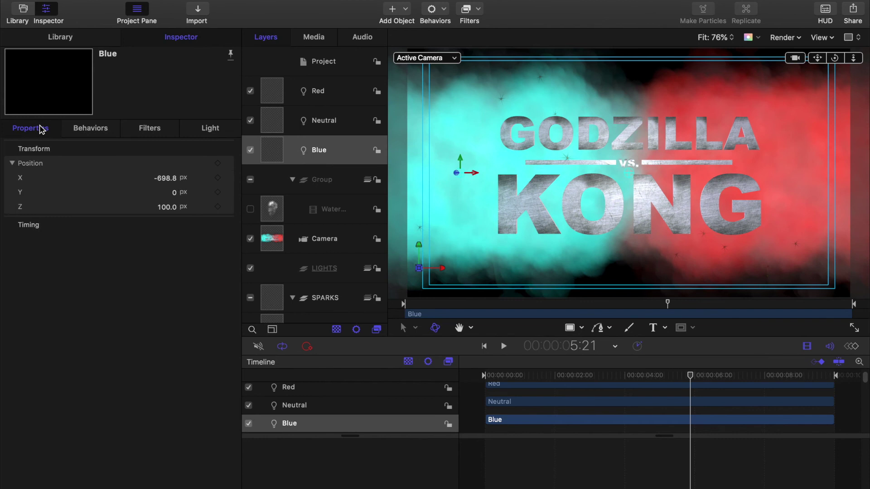
click(165, 178)
text(-700)
key(Return)
Step: Set the Blue light's falloff start to 5, falloff to 10% and diameter to 70
click(211, 128)
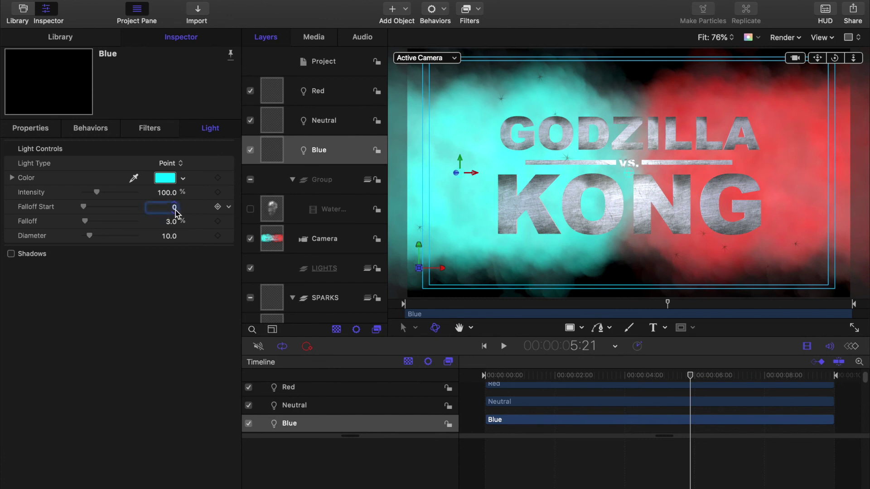
text(5.)
key(Return)
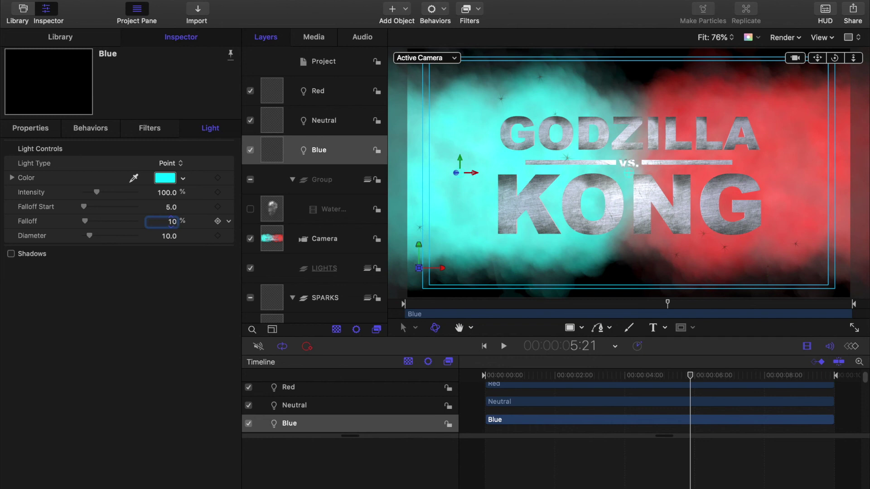
text(10)
key(Return)
click(171, 237)
text(7)
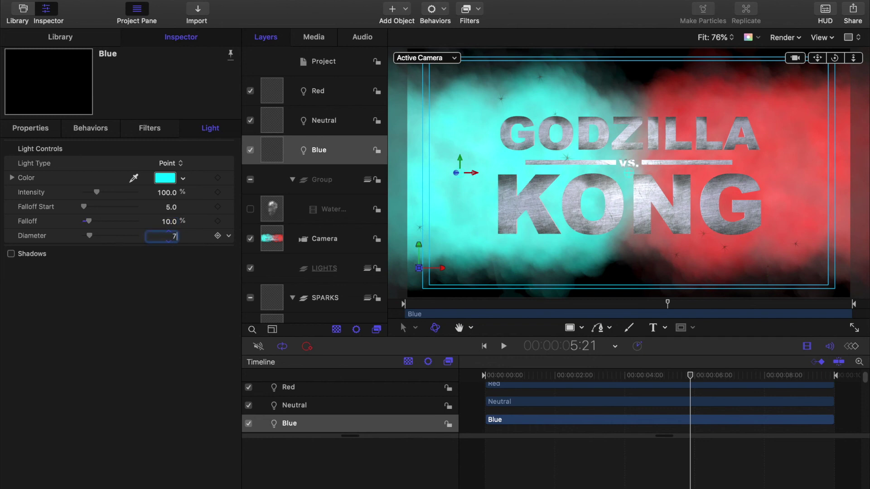
text(0)
key(Return)
Step: Give the Neutral light a dark gray color, a falloff start of 5 and a falloff of 10%
click(272, 121)
click(165, 177)
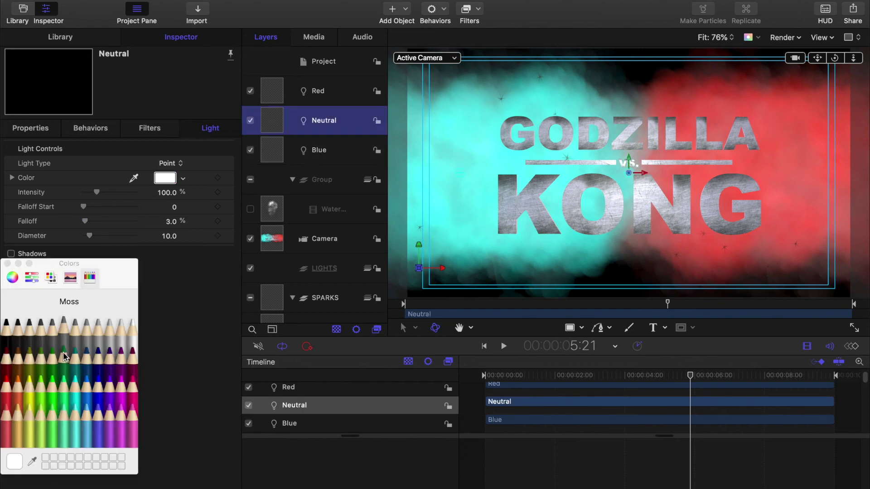
click(29, 327)
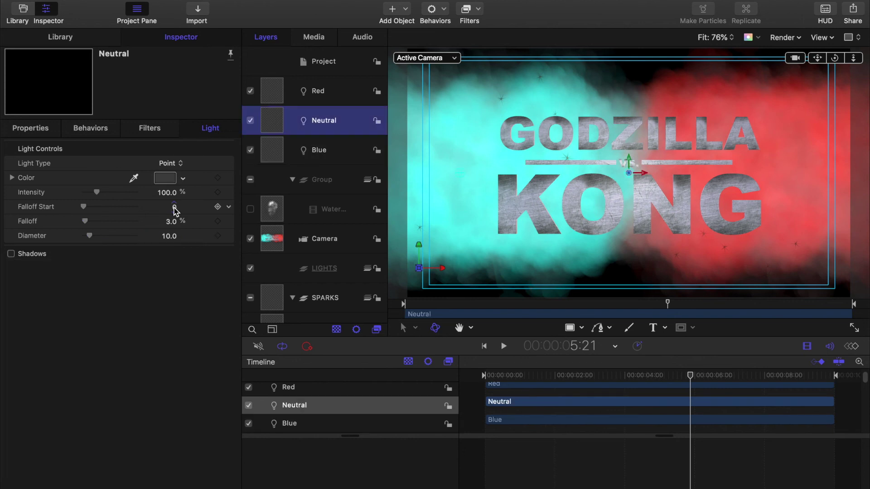
click(175, 208)
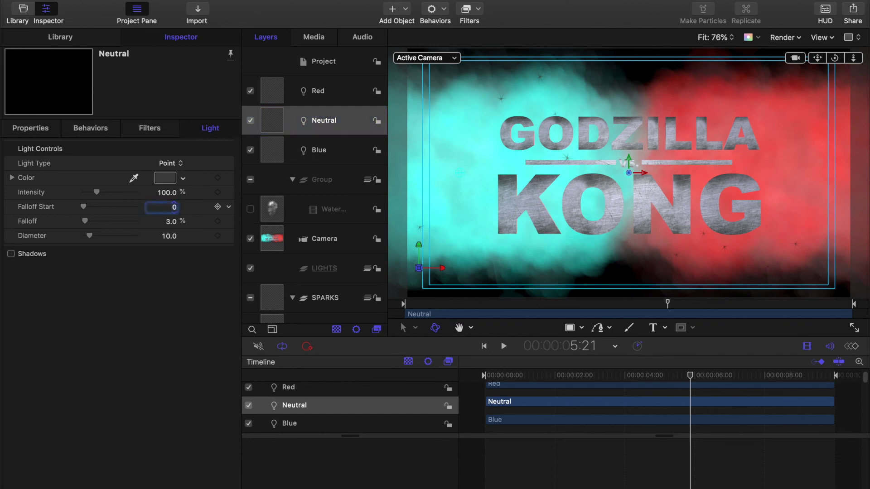
text(5)
key(Tab)
text(1)
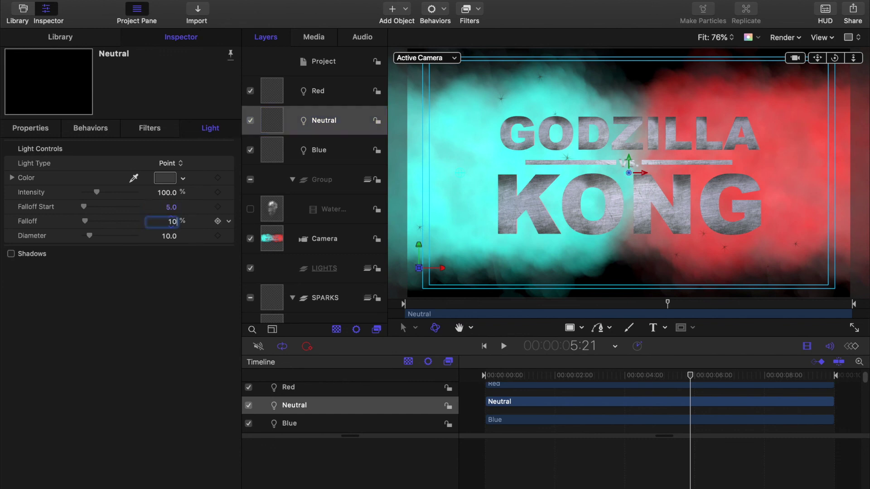
key(Return)
Step: Enable shadows for the Neutral and Blue lights
click(11, 254)
click(275, 149)
click(10, 253)
Step: Give the Red light the Maraschino color, falloff start 5, falloff 10% and diameter 70, and enable its shadows
click(272, 92)
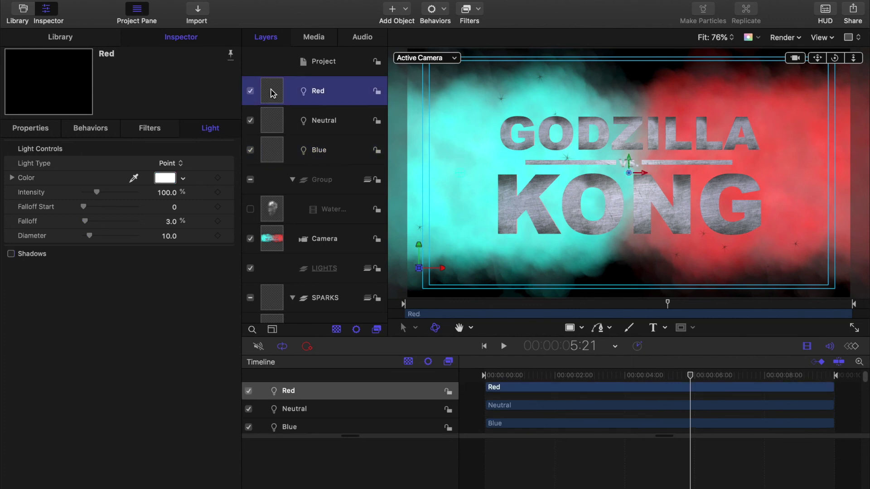
click(165, 178)
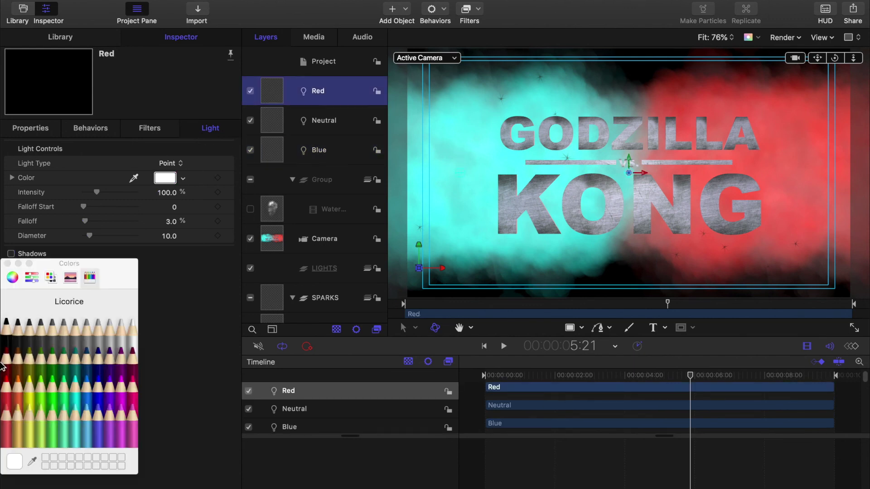
click(7, 387)
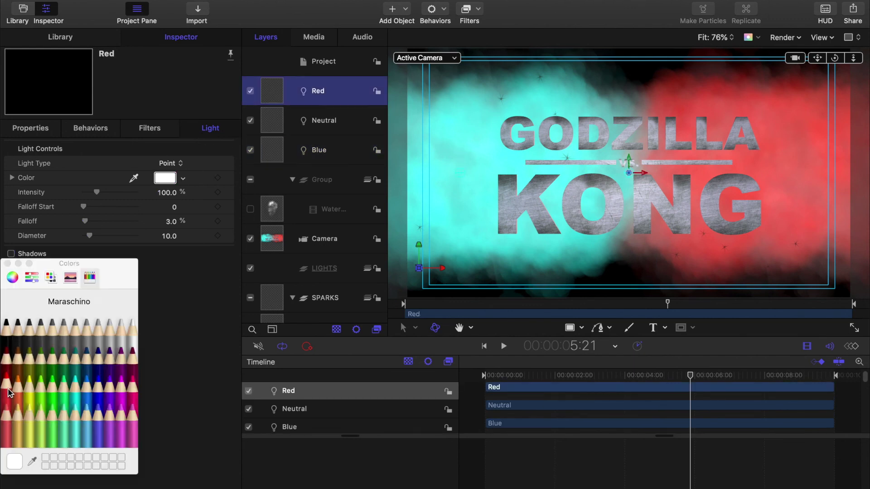
click(175, 208)
text(5)
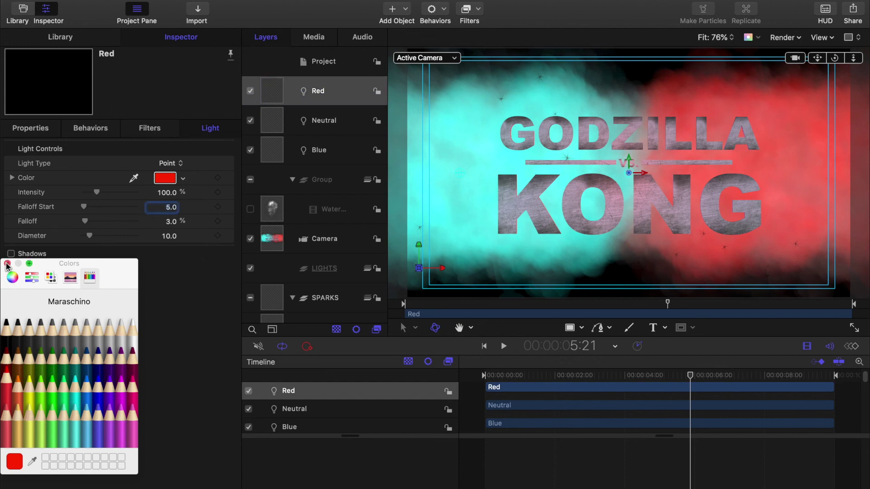
click(172, 221)
text(10)
key(Return)
key(Tab)
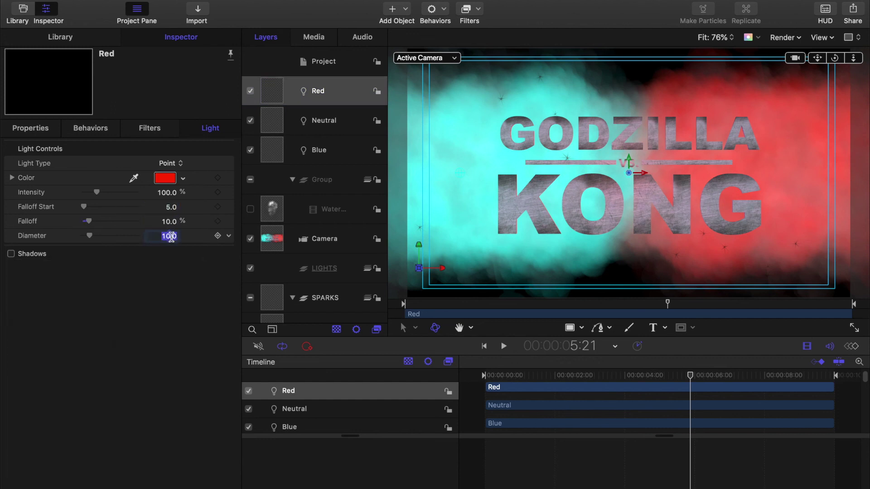
text(70)
key(Return)
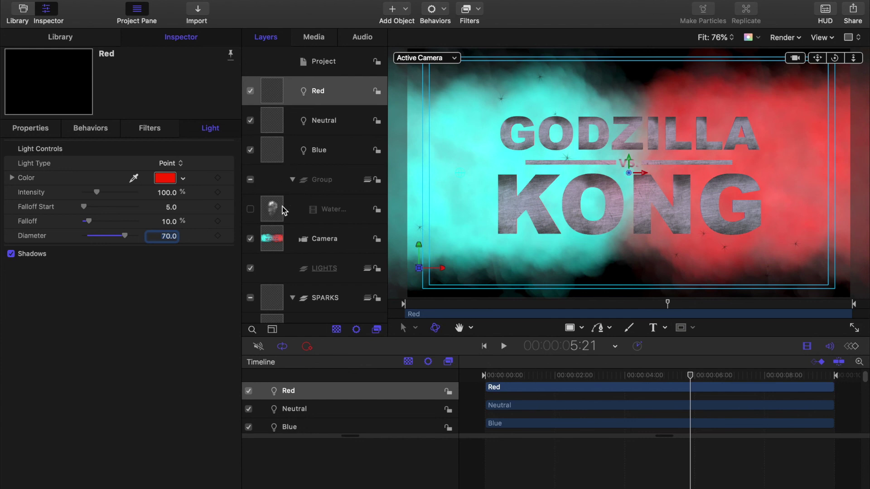
Step: Unlock the TITLES group and set the lighting style of the KONG, VS. and GODZILLA titles to Off
scroll(285, 240, down, 6)
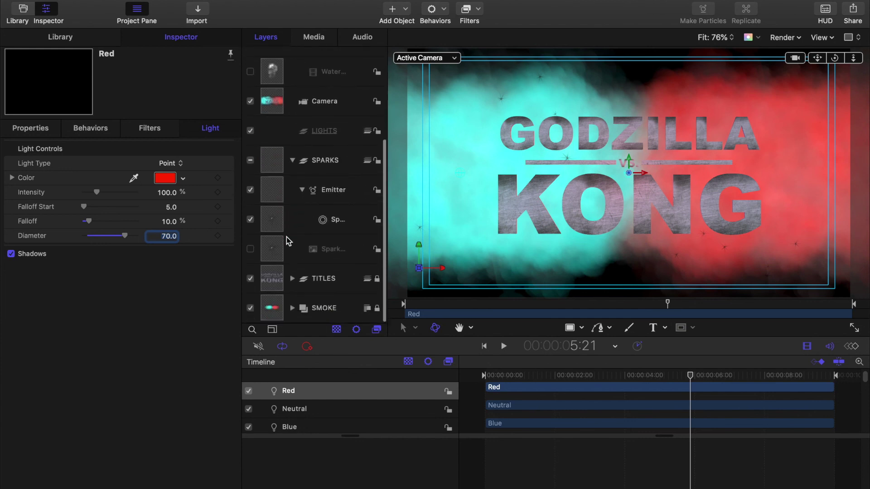
click(292, 161)
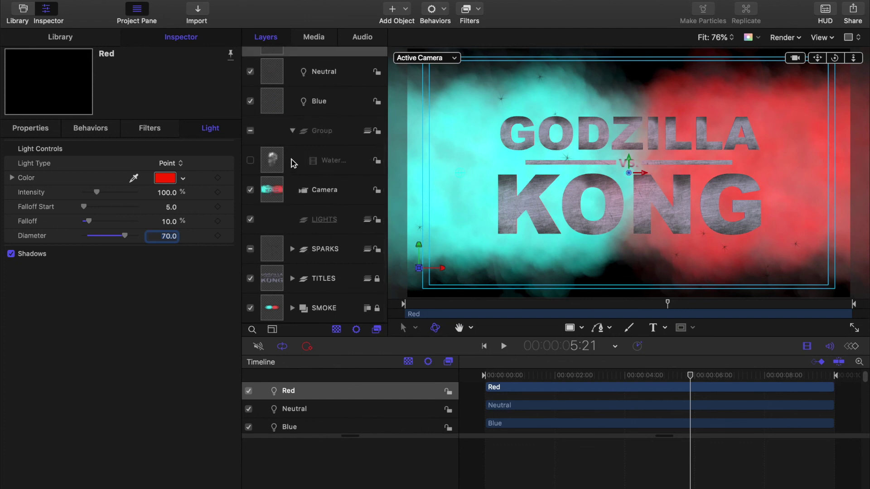
click(377, 279)
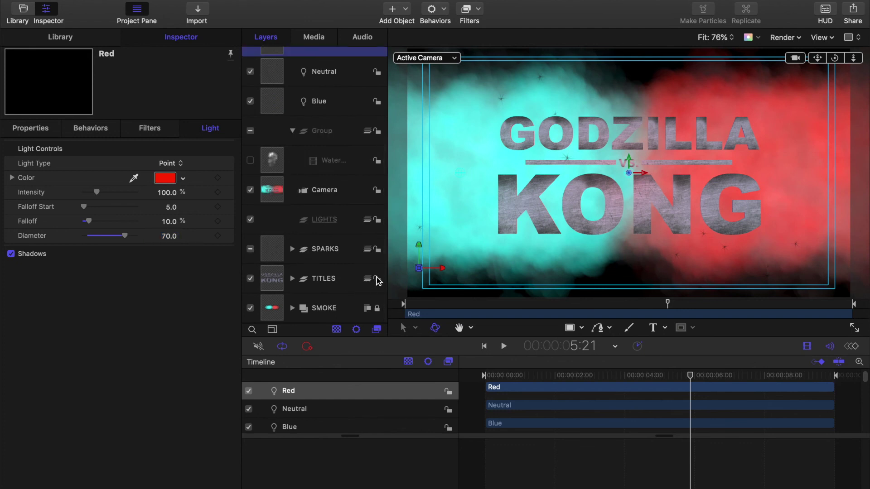
click(292, 278)
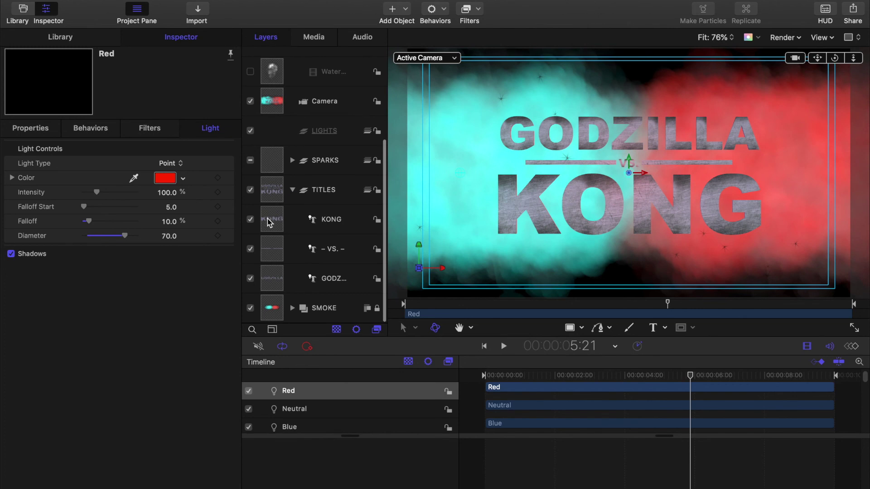
click(269, 222)
shift+click(279, 278)
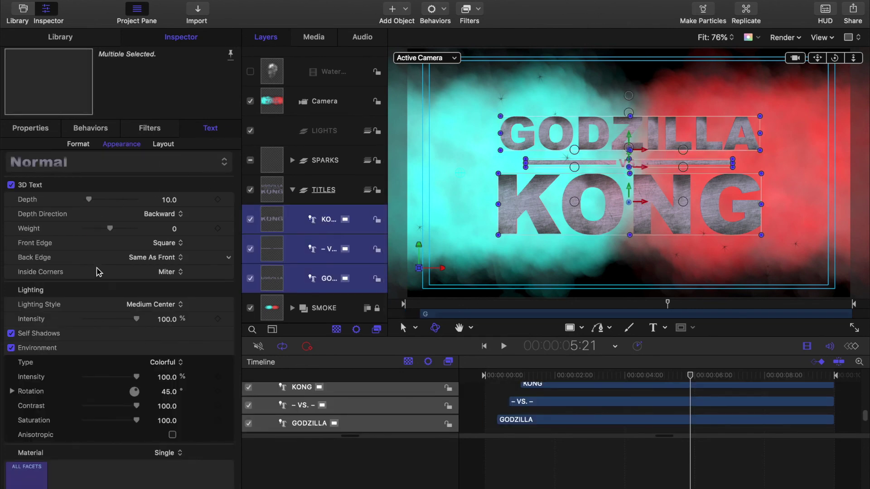
scroll(99, 272, down, 1)
mouse_move(213, 272)
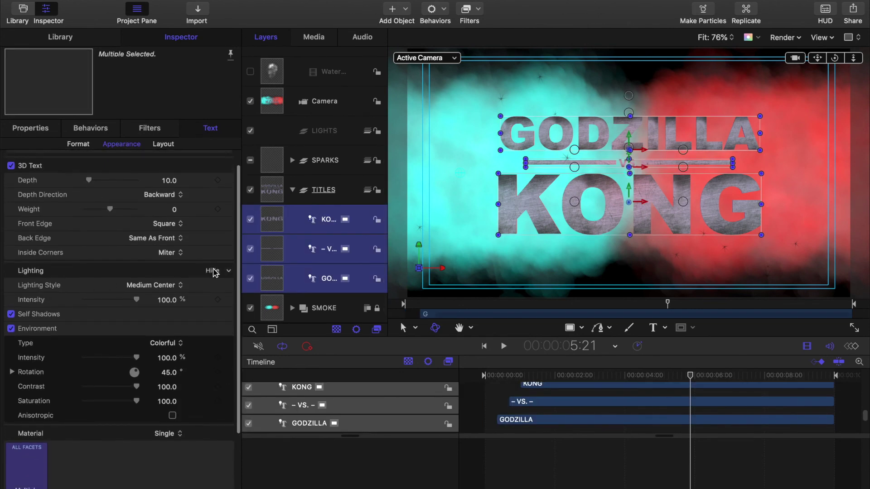
click(158, 285)
click(136, 243)
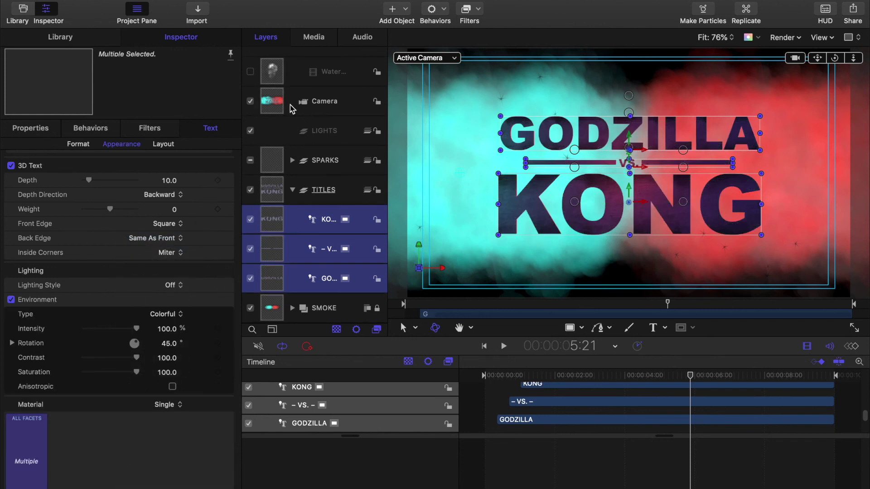
Step: Move the Red, Neutral and Blue lights into the LIGHTS group and raise their intensity to 612%
key(super+v)
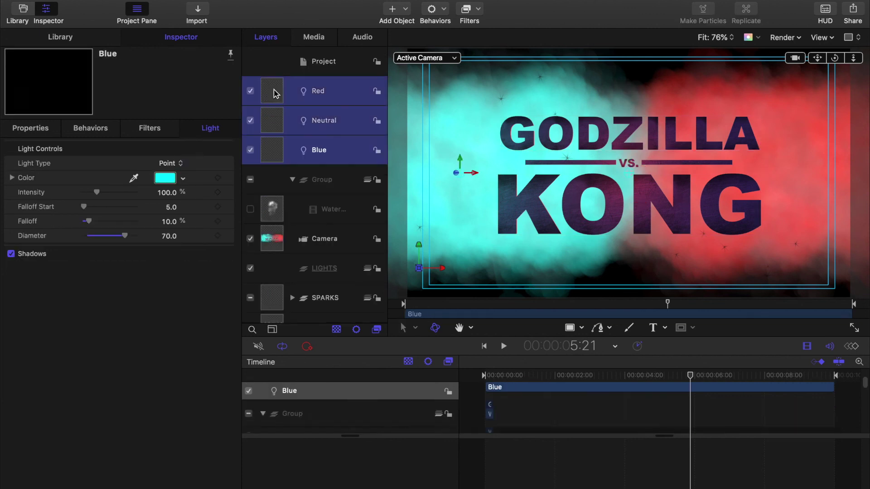
drag(273, 147, 312, 275)
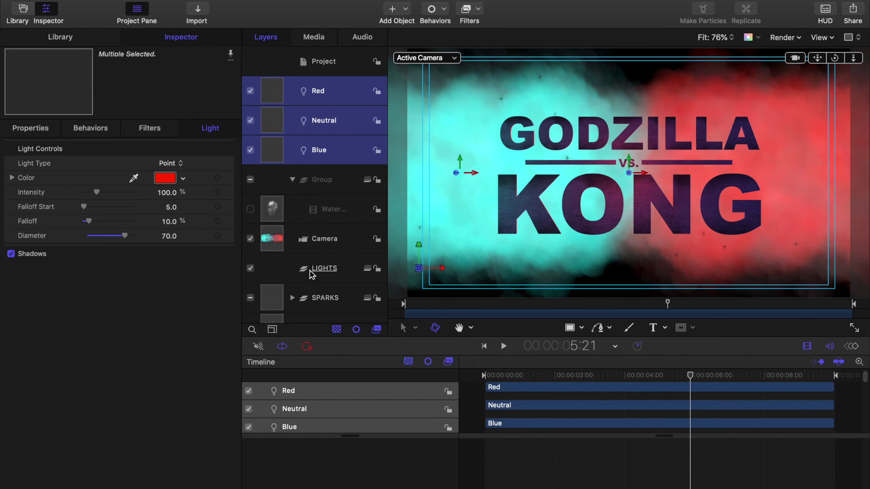
drag(99, 194, 142, 195)
Step: Set the Neutral light's intensity to 100%
click(267, 242)
click(172, 196)
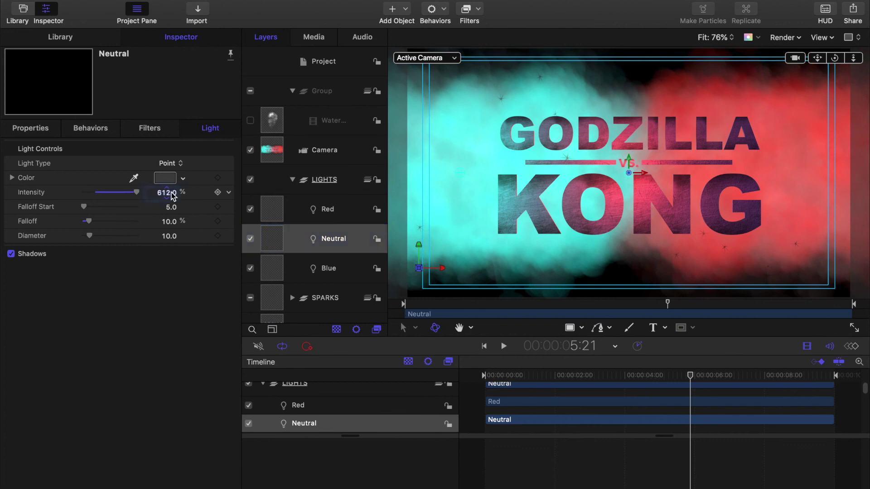
text(100)
key(Return)
Step: Set the Red light's intensity to 600% and its X position to 700 px
click(274, 153)
click(269, 209)
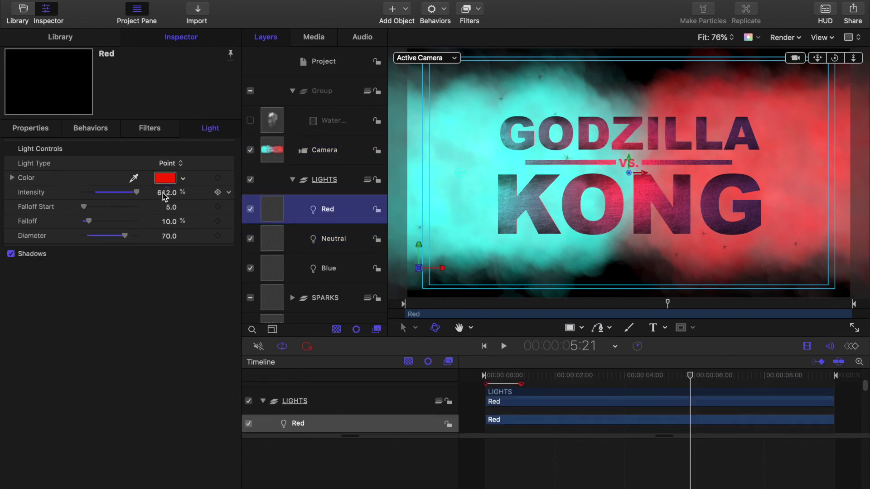
click(171, 195)
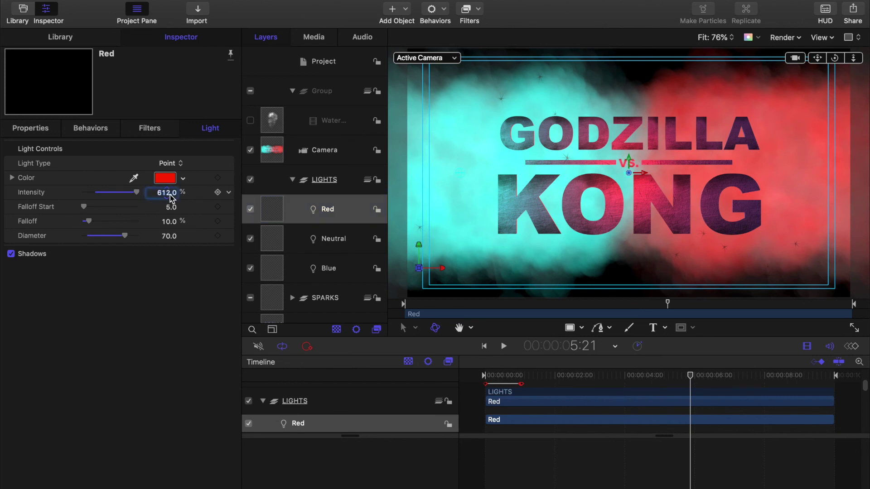
text(600)
key(Return)
click(31, 129)
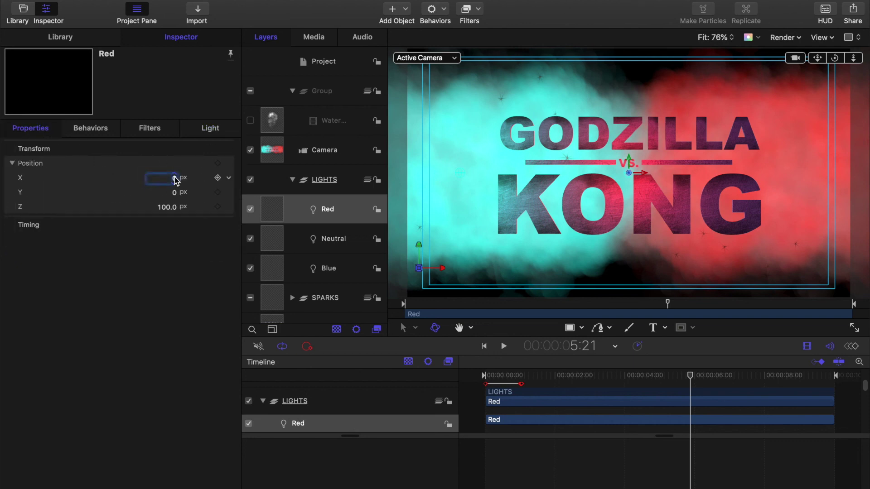
text(700)
key(Return)
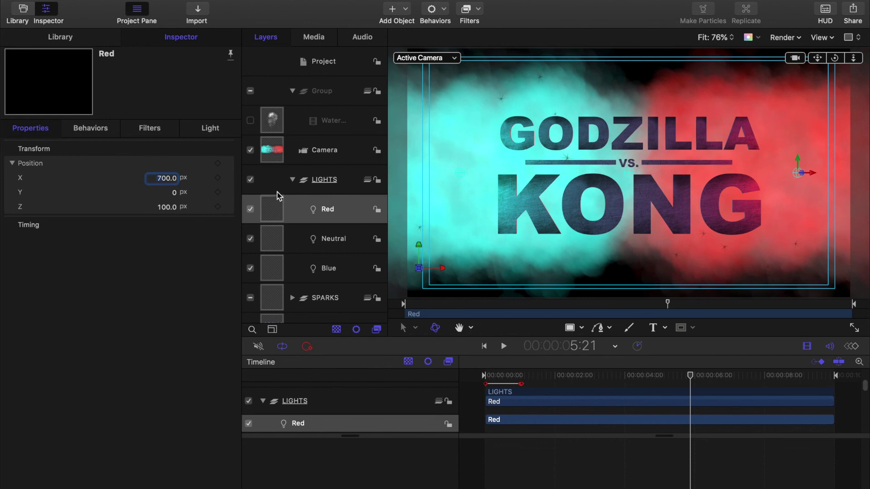
Step: Raise the Neutral light's intensity to 400% and play back the animation from the start
click(277, 239)
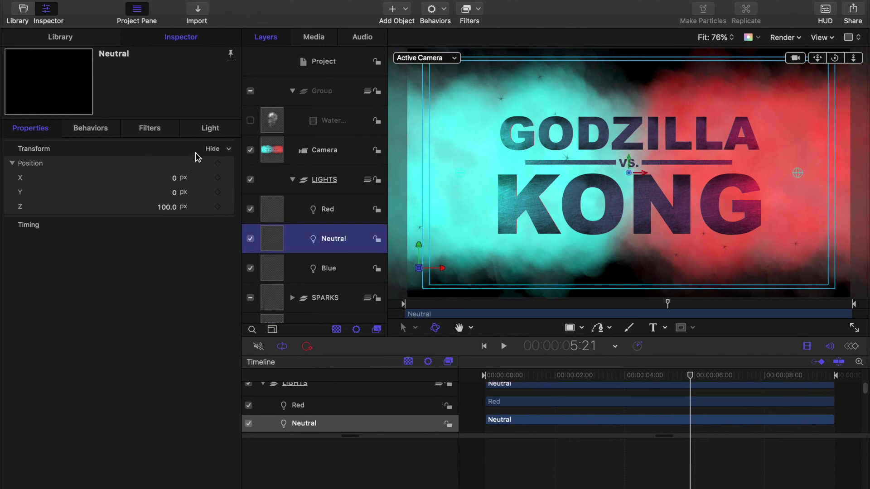
click(210, 128)
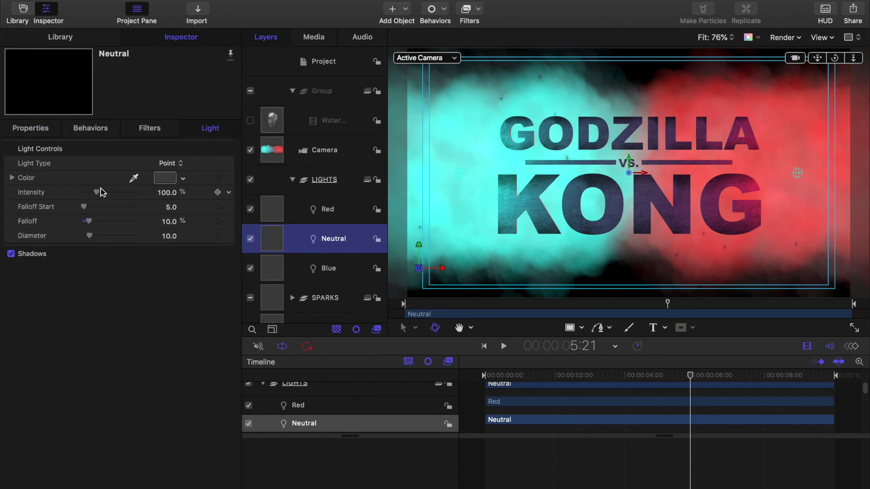
drag(100, 192, 242, 204)
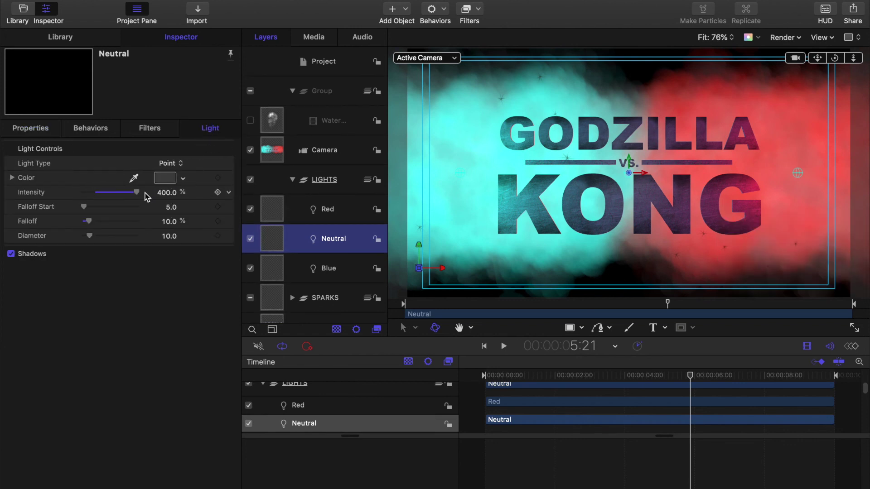
click(484, 347)
click(504, 347)
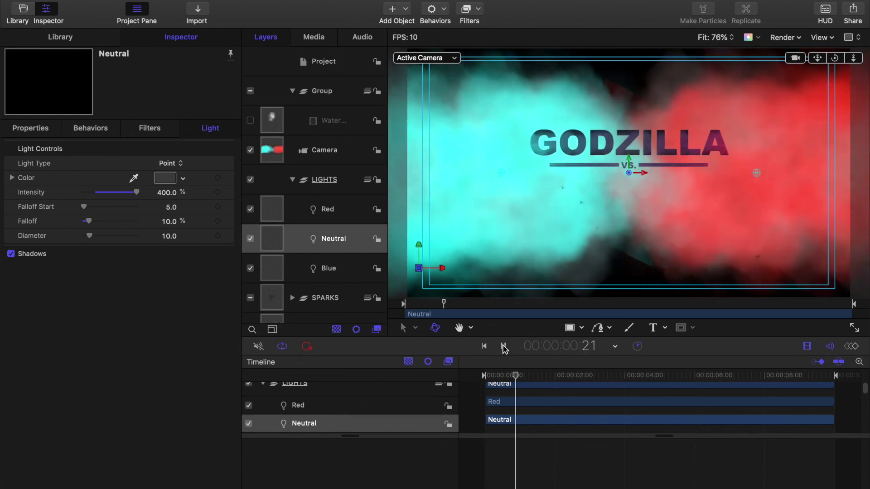